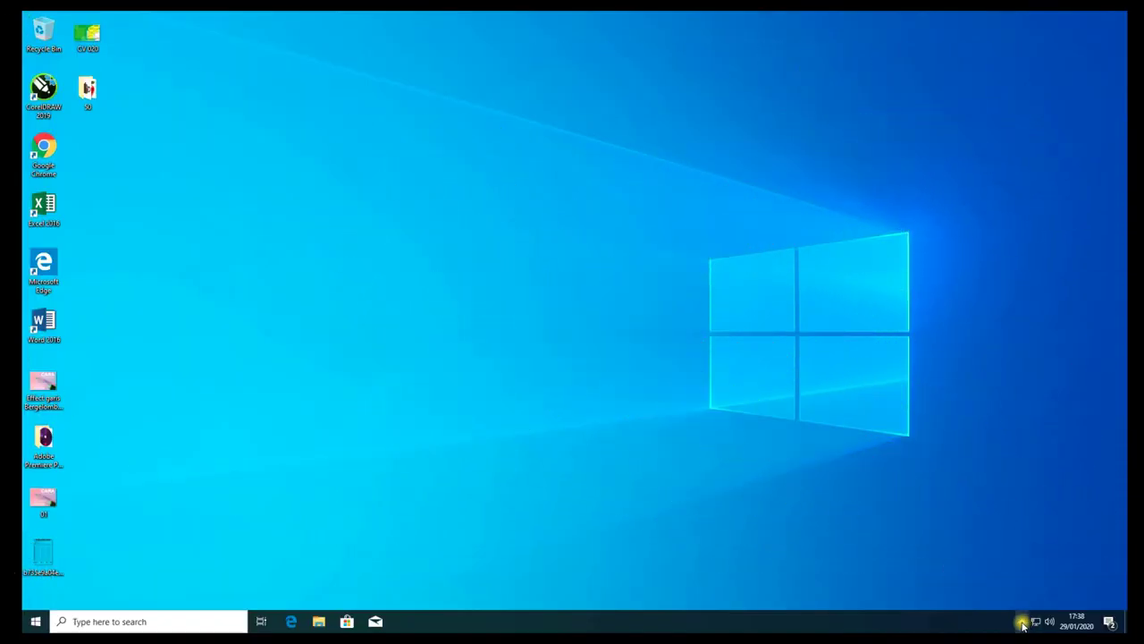
Check the hidden tray icons, refresh the desktop, and bring up the Start menu.
{"action": "left_click", "coordinate": [1022, 623]}
{"action": "left_click", "coordinate": [1022, 622]}
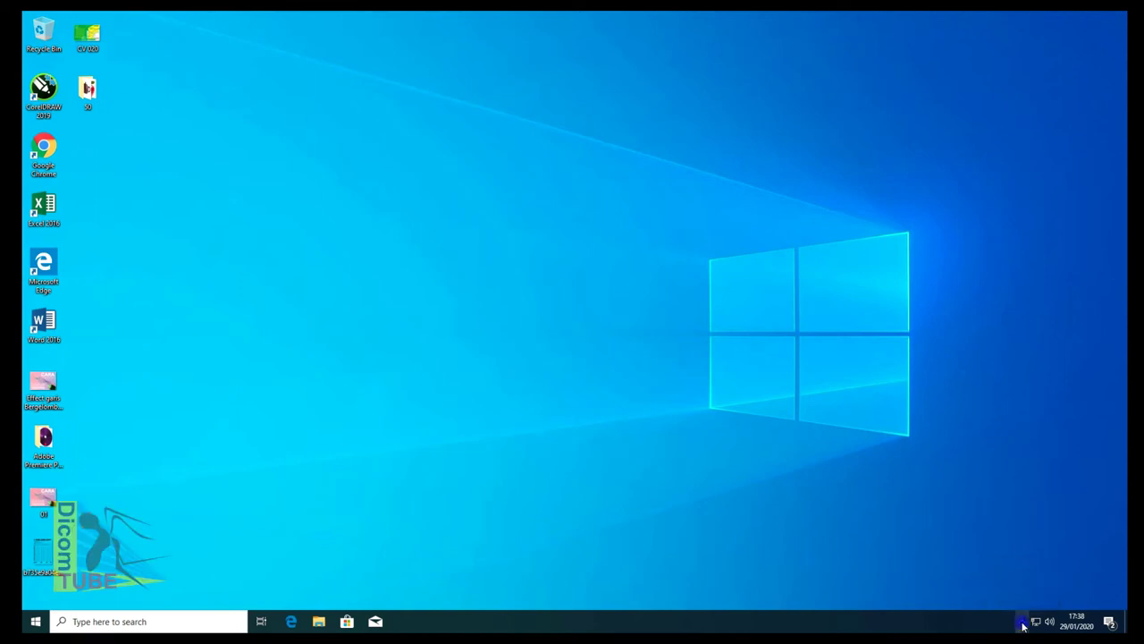
{"action": "right_click", "coordinate": [510, 287]}
{"action": "left_click", "coordinate": [539, 321]}
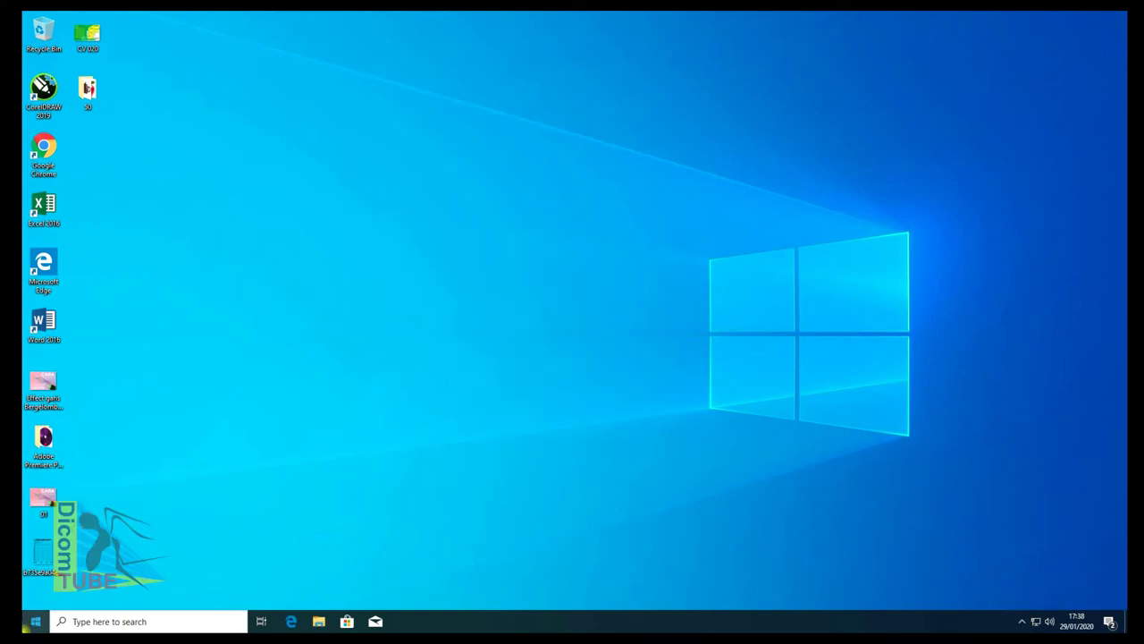
{"action": "left_click", "coordinate": [34, 623]}
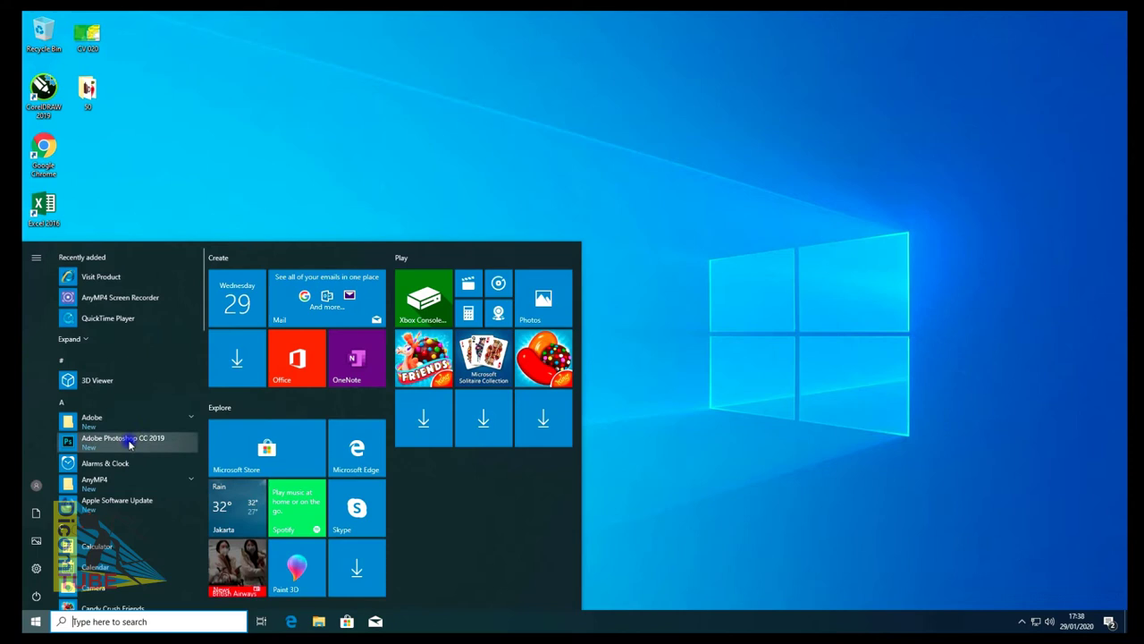
Launch Adobe Photoshop CC 2019 from the Start menu's app list.
{"action": "left_click", "coordinate": [128, 441]}
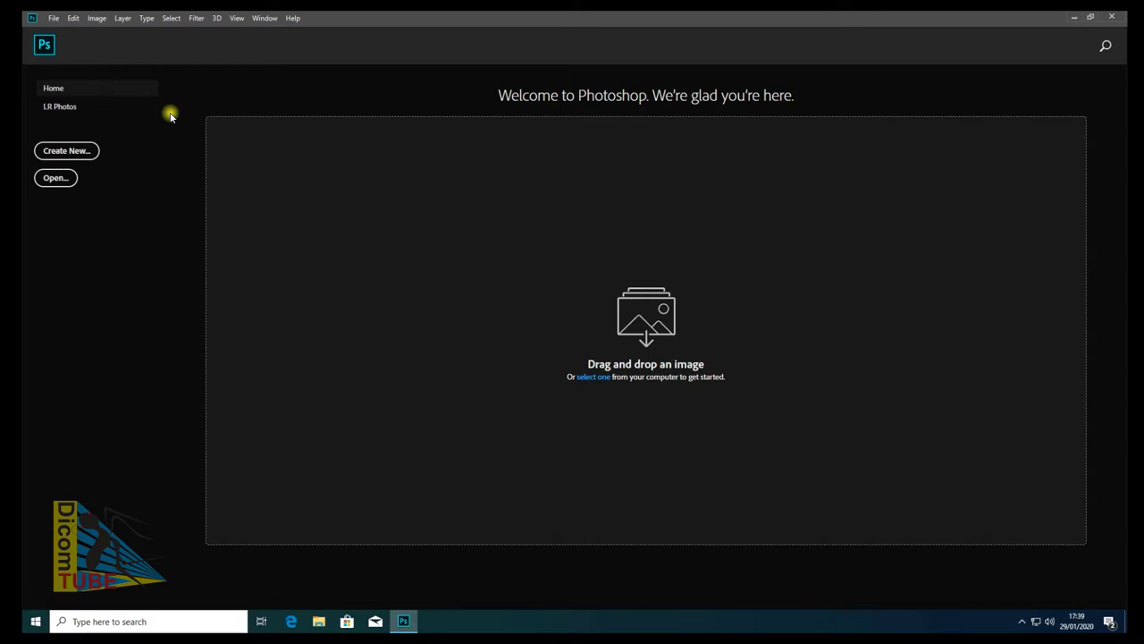
Create a new 15 × 15 cm white document at 72 pixels/inch.
{"action": "key", "text": "ctrl+n"}
{"action": "left_click_drag", "start_coordinate": [749, 258], "coordinate": [700, 264]}
{"action": "type", "text": "5"}
{"action": "double_click", "coordinate": [729, 294]}
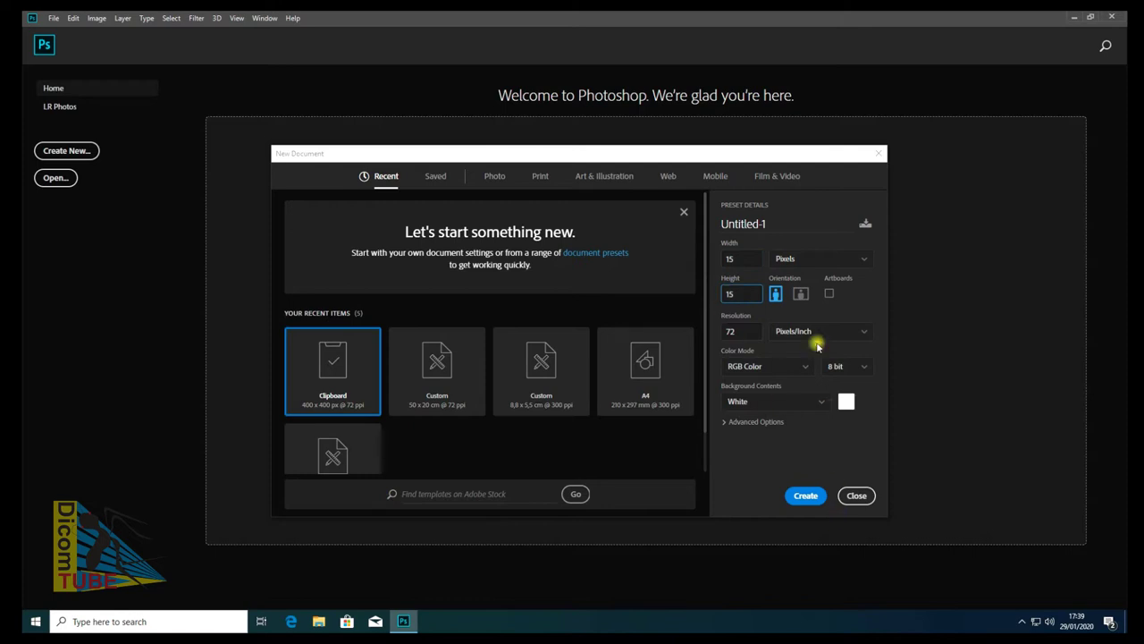
{"action": "left_click", "coordinate": [819, 258]}
{"action": "left_click", "coordinate": [797, 317]}
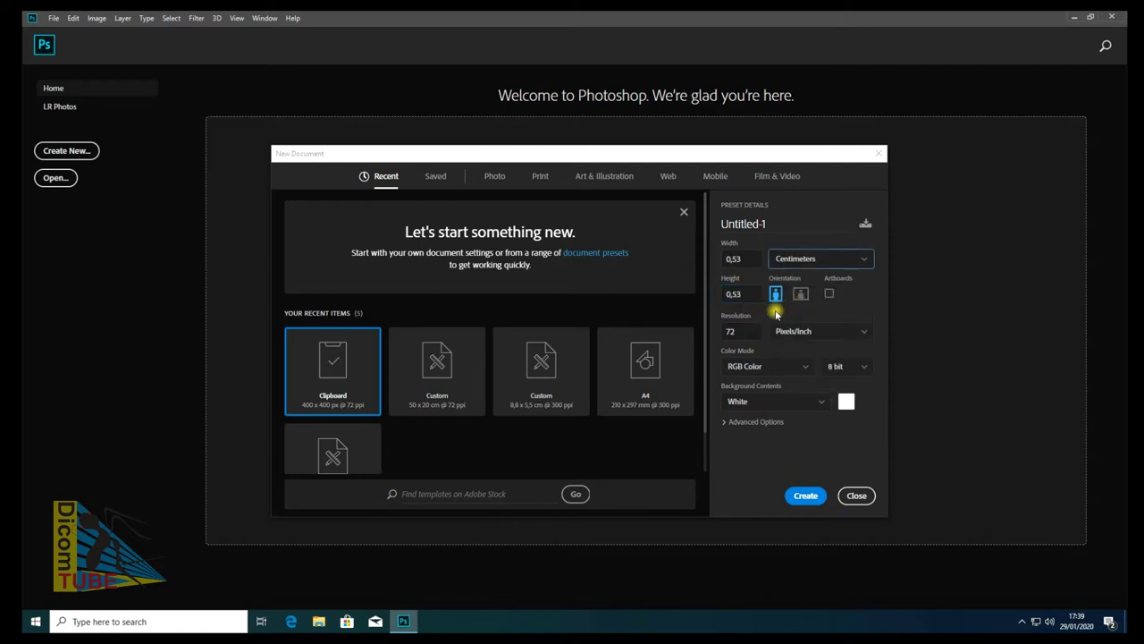
{"action": "left_click_drag", "start_coordinate": [751, 260], "coordinate": [700, 264]}
{"action": "key", "text": "Tab"}
{"action": "type", "text": "15"}
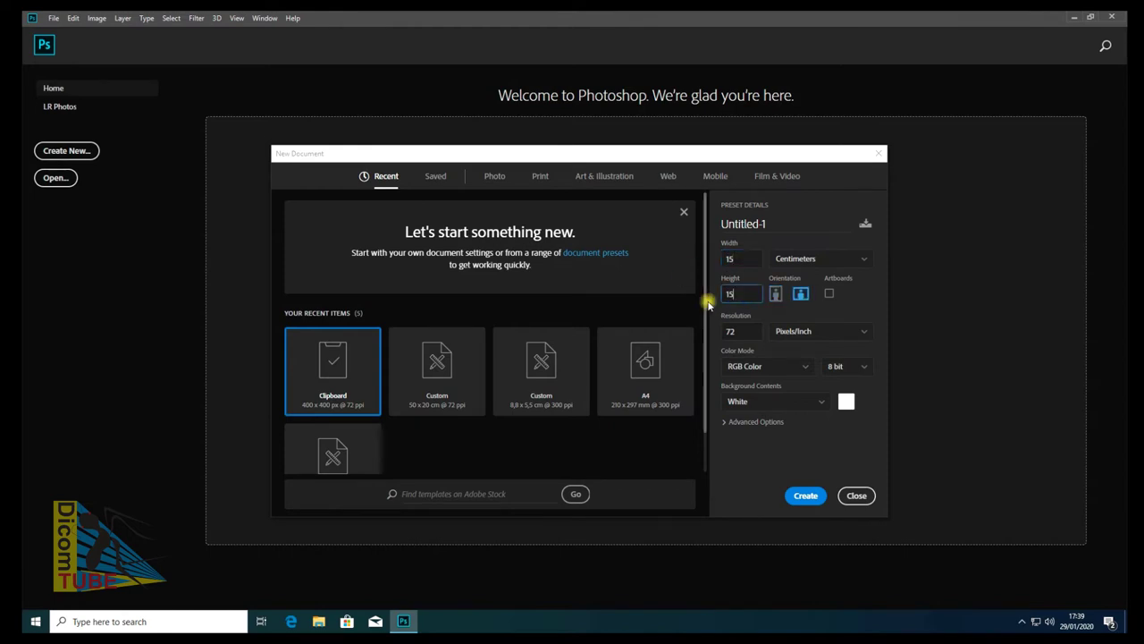
{"action": "left_click", "coordinate": [806, 495]}
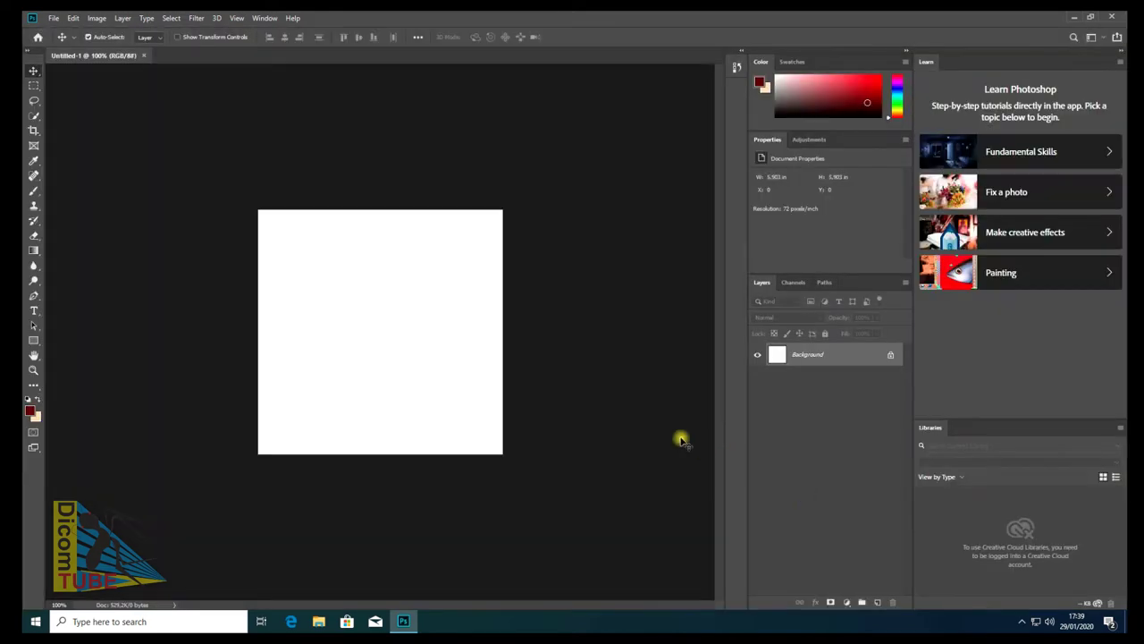
Drag images 21 and timthumb from folder 50 into the Photoshop document.
{"action": "left_click", "coordinate": [1069, 17]}
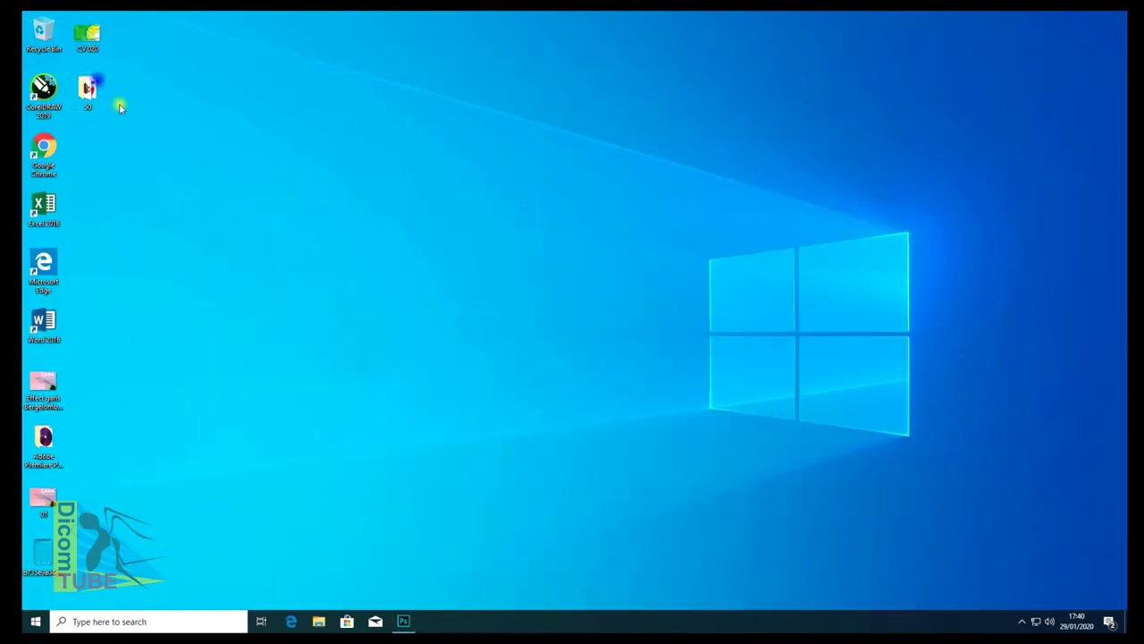
{"action": "double_click", "coordinate": [119, 105]}
{"action": "left_click_drag", "start_coordinate": [150, 107], "coordinate": [263, 168]}
{"action": "left_click_drag", "start_coordinate": [143, 100], "coordinate": [372, 341]}
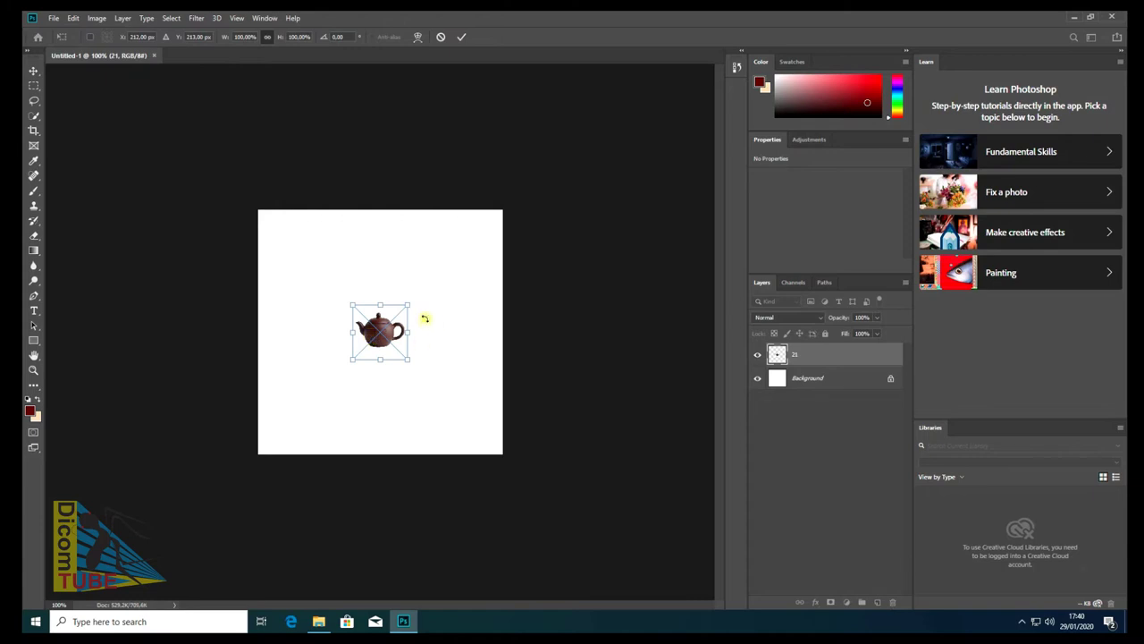
Enlarge the teapot to fill the canvas and commit both placed images.
{"action": "left_click_drag", "start_coordinate": [407, 304], "coordinate": [479, 234]}
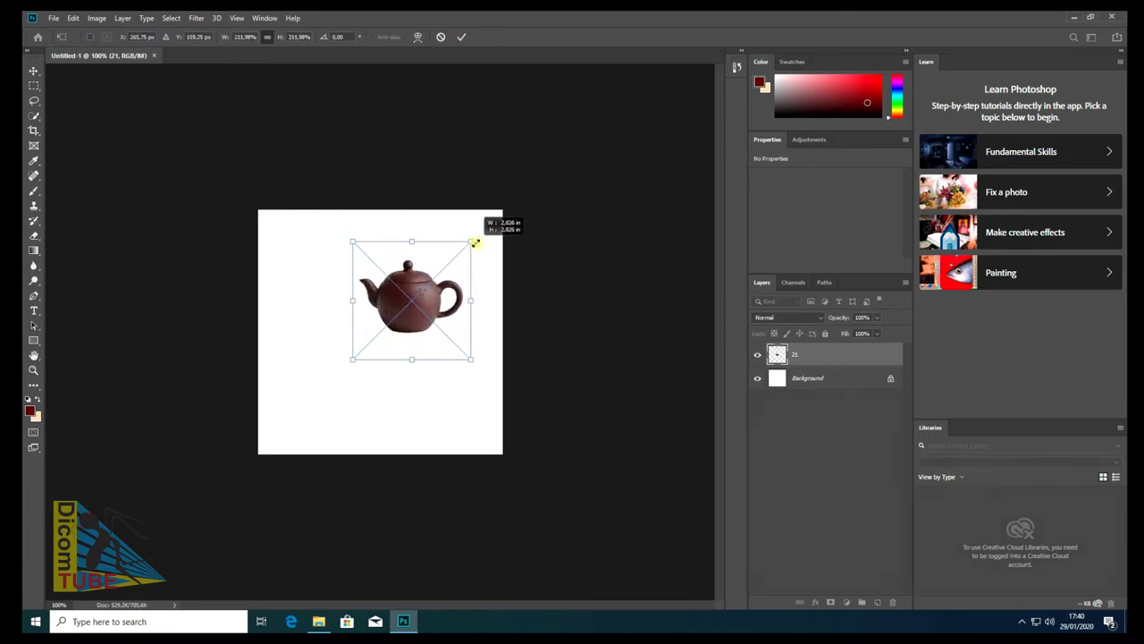
{"action": "left_click_drag", "start_coordinate": [353, 361], "coordinate": [280, 432]}
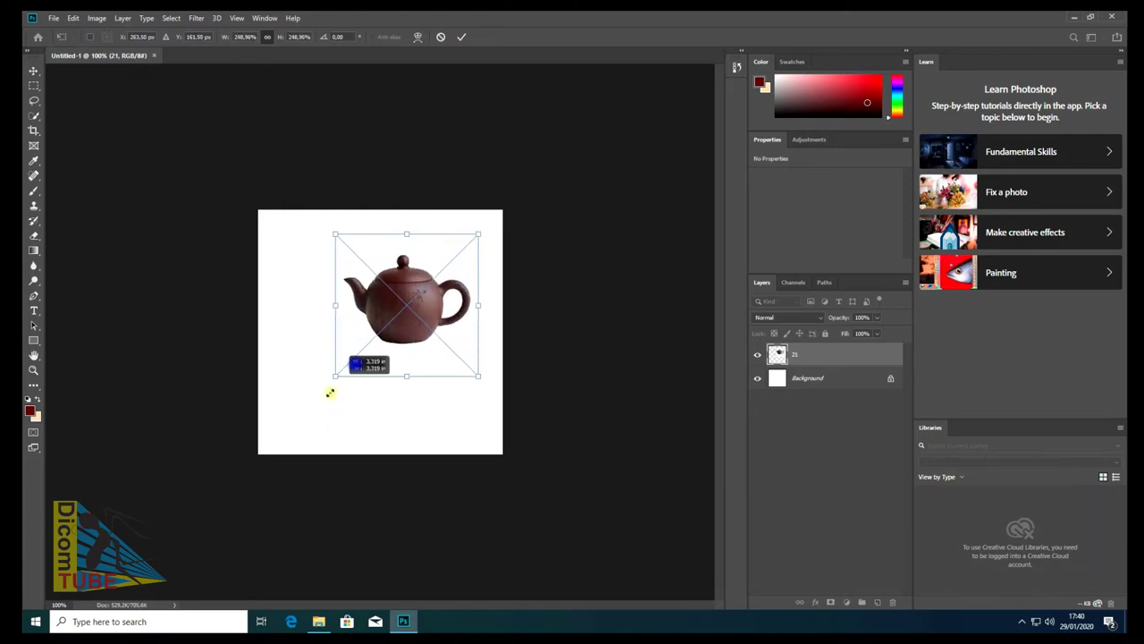
{"action": "left_click_drag", "start_coordinate": [475, 433], "coordinate": [487, 439]}
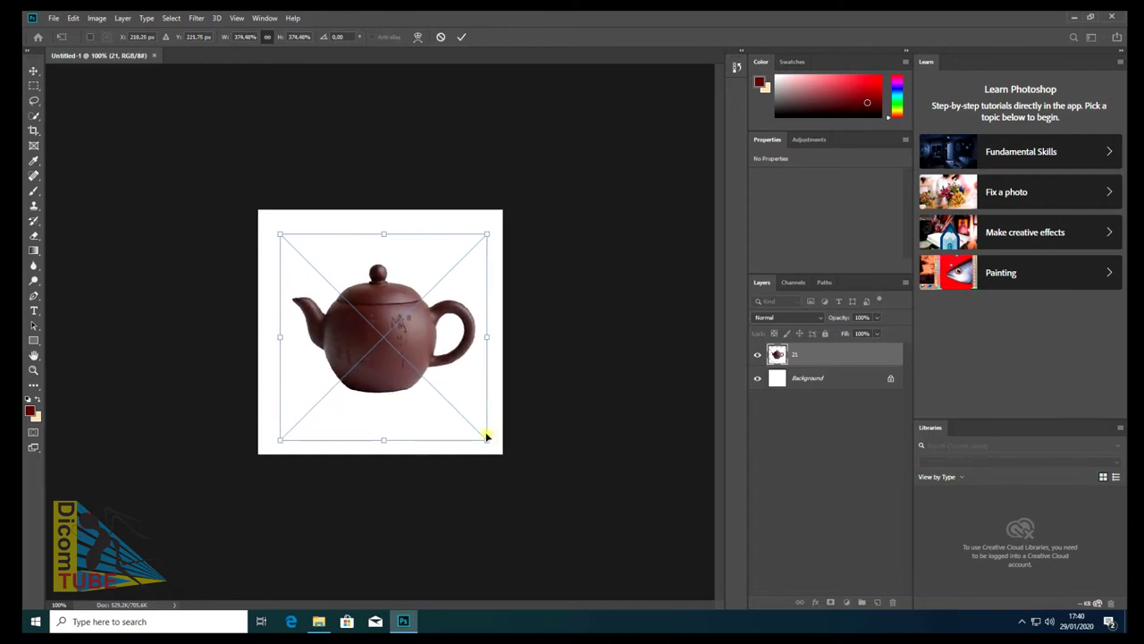
{"action": "key", "text": "Return"}
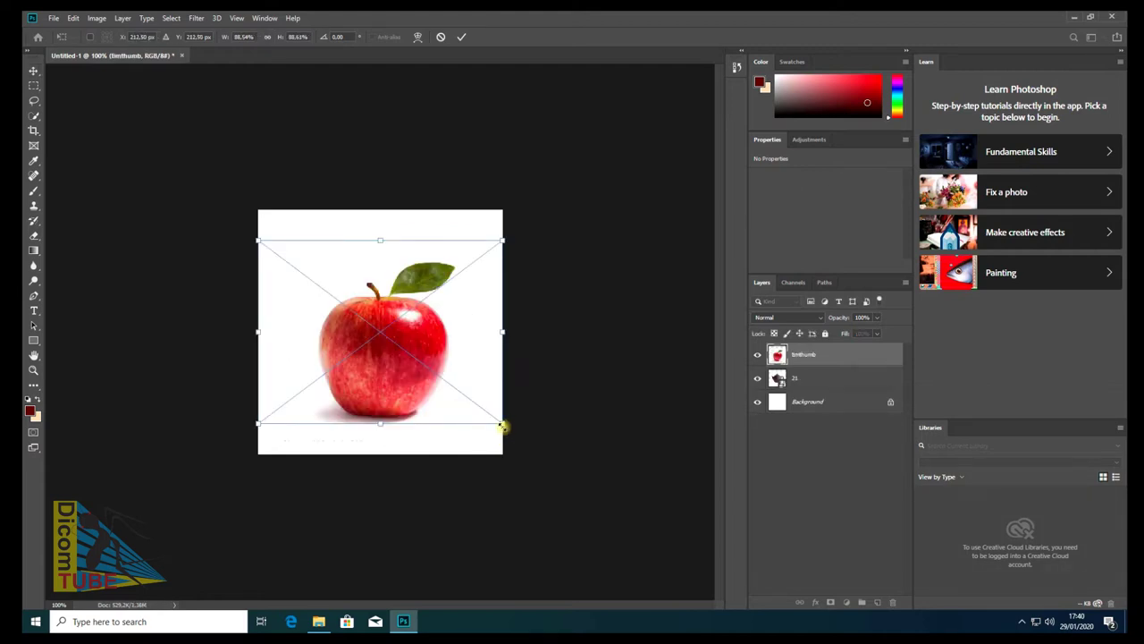
{"action": "key", "text": "Return"}
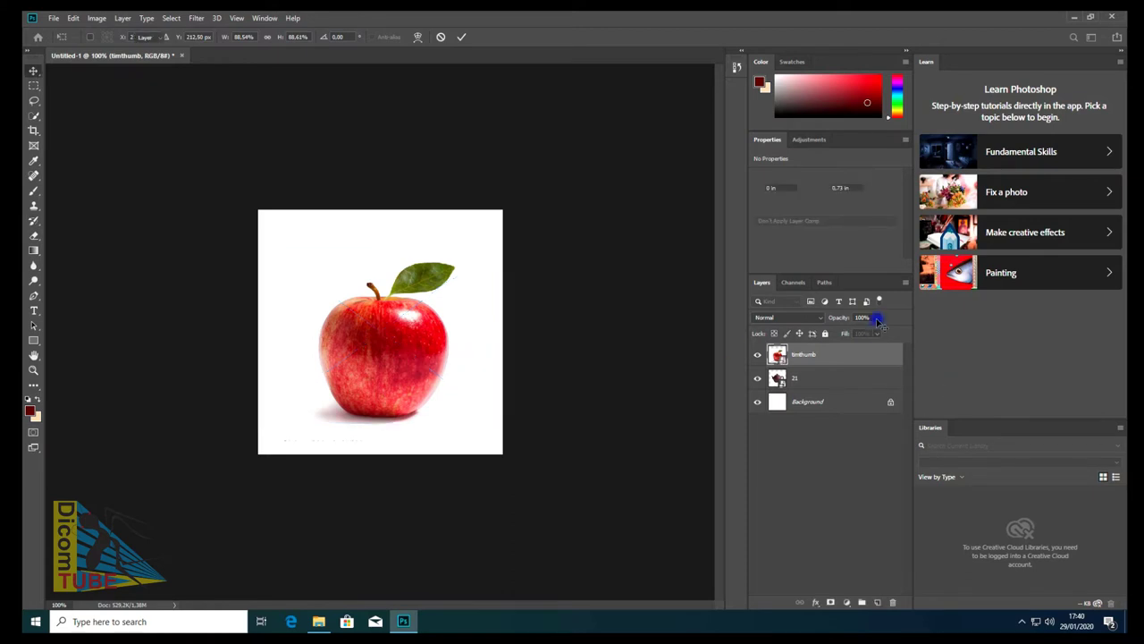
{"action": "left_click", "coordinate": [828, 362]}
Rasterize the timthumb apple layer and lower its opacity.
{"action": "right_click", "coordinate": [814, 358]}
{"action": "right_click", "coordinate": [813, 358]}
{"action": "right_click", "coordinate": [832, 356]}
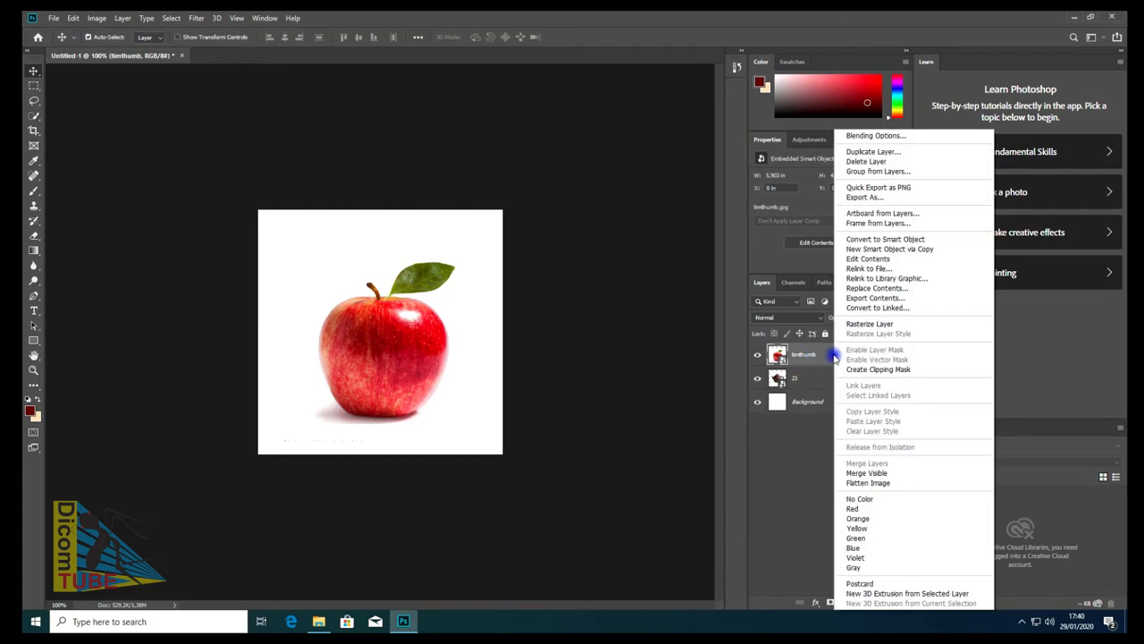
{"action": "right_click", "coordinate": [816, 358]}
{"action": "right_click", "coordinate": [815, 354]}
{"action": "left_click", "coordinate": [844, 323]}
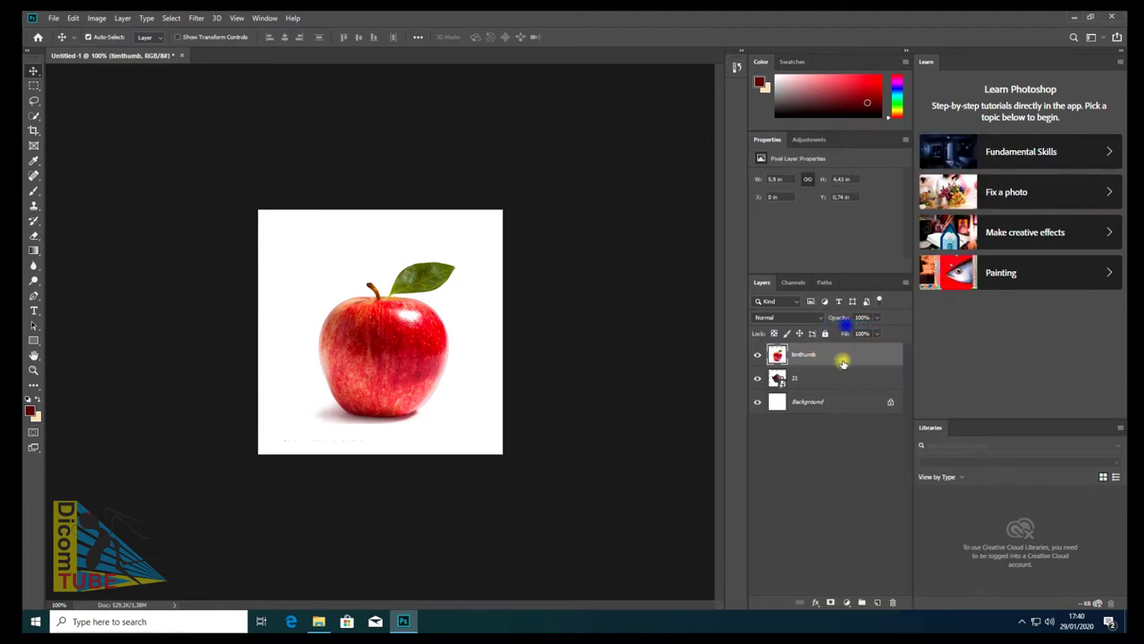
{"action": "left_click", "coordinate": [875, 317]}
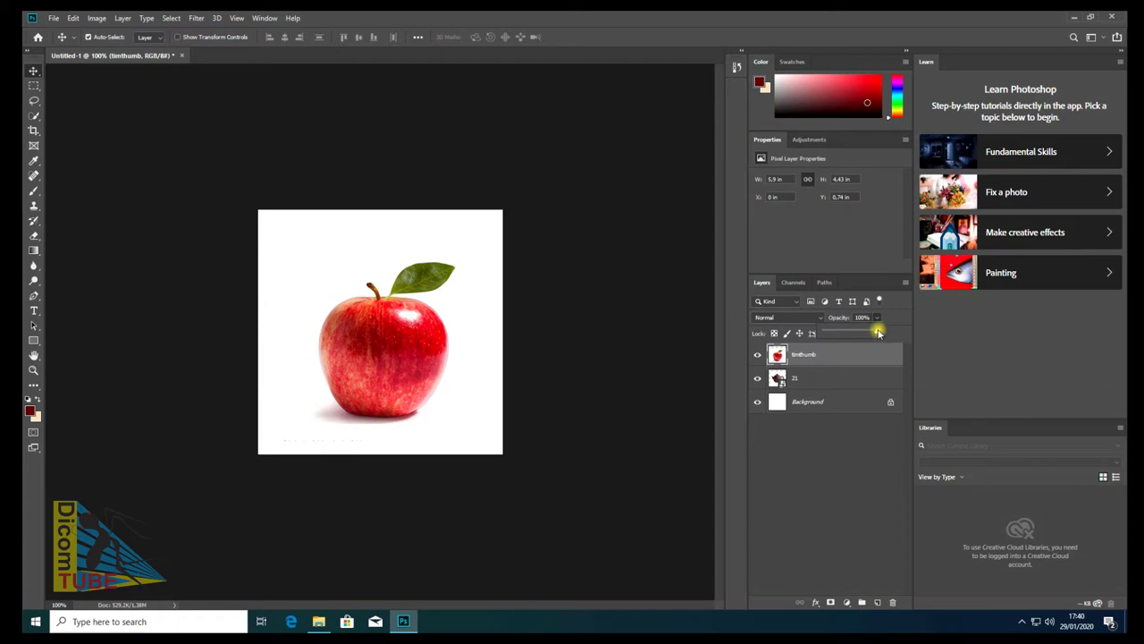
{"action": "left_click_drag", "start_coordinate": [867, 336], "coordinate": [847, 336]}
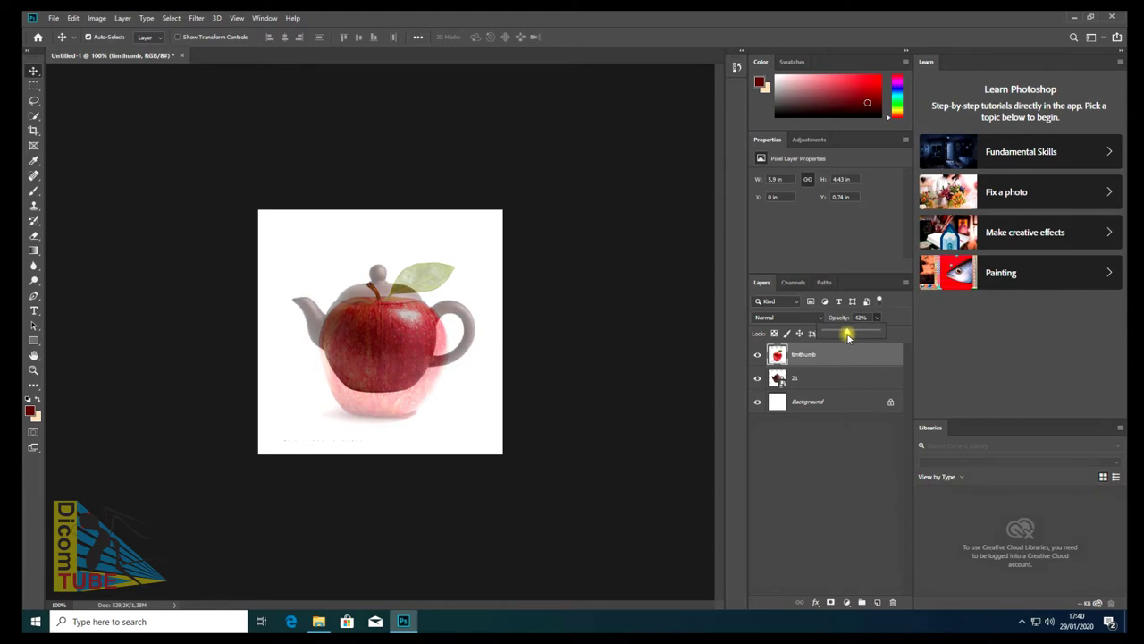
Move the apple up onto the teapot body and set its opacity to 60%.
{"action": "left_click", "coordinate": [370, 362], "text": "ctrl"}
{"action": "mouse_move", "coordinate": [460, 524]}
{"action": "left_mouse_down"}
{"action": "mouse_move", "coordinate": [473, 454]}
{"action": "mouse_move", "coordinate": [450, 456]}
{"action": "left_mouse_up"}
{"action": "left_click", "coordinate": [876, 319]}
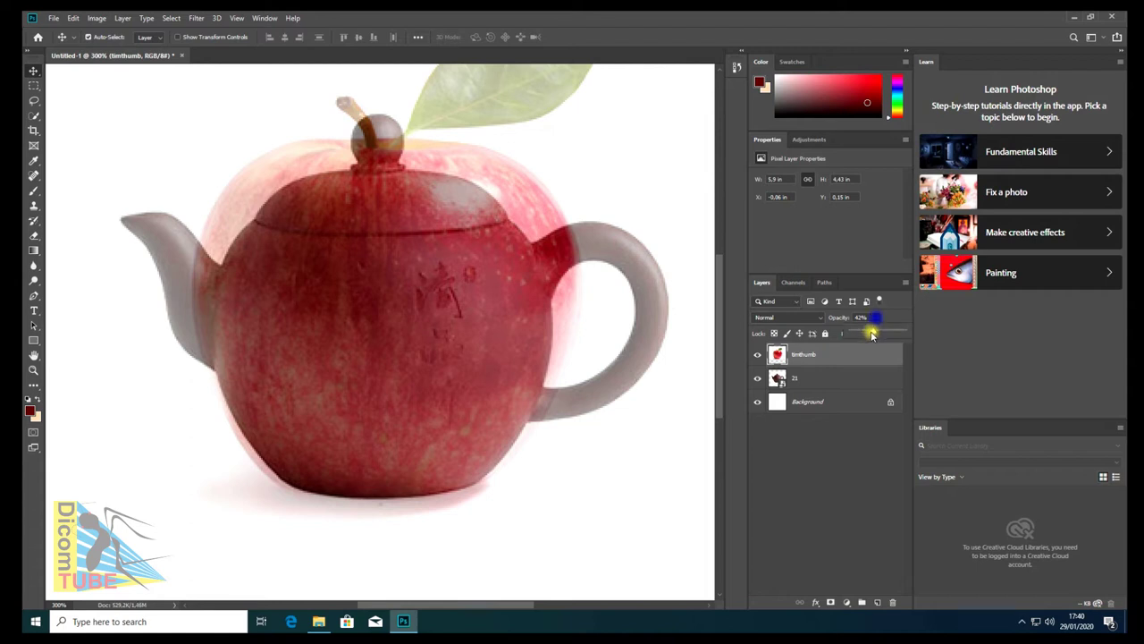
{"action": "left_click_drag", "start_coordinate": [869, 333], "coordinate": [883, 332]}
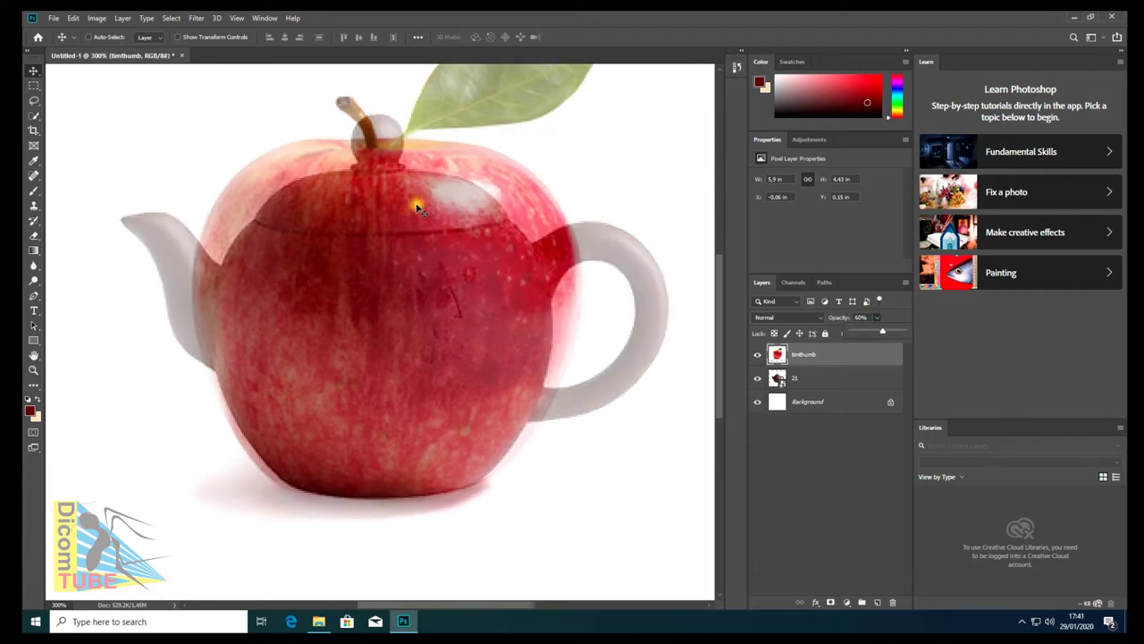
{"action": "key", "text": "ctrl+t"}
{"action": "key", "text": "ctrl+minus"}
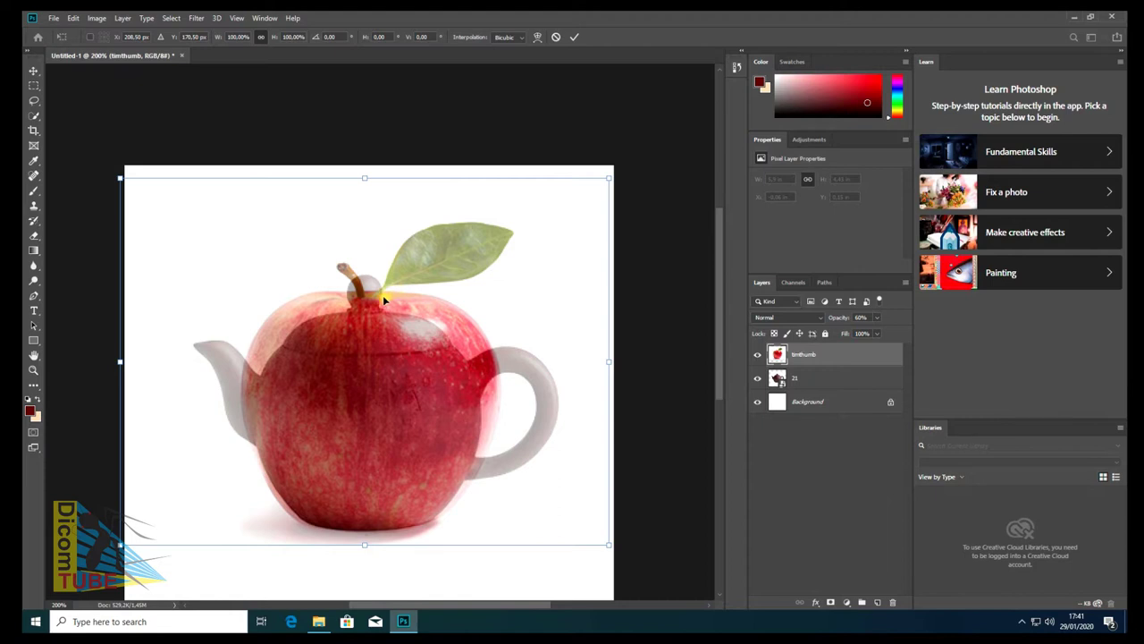
Shrink the apple from its top and side handles to about 91% × 93%.
{"action": "left_click_drag", "start_coordinate": [365, 178], "coordinate": [362, 201]}
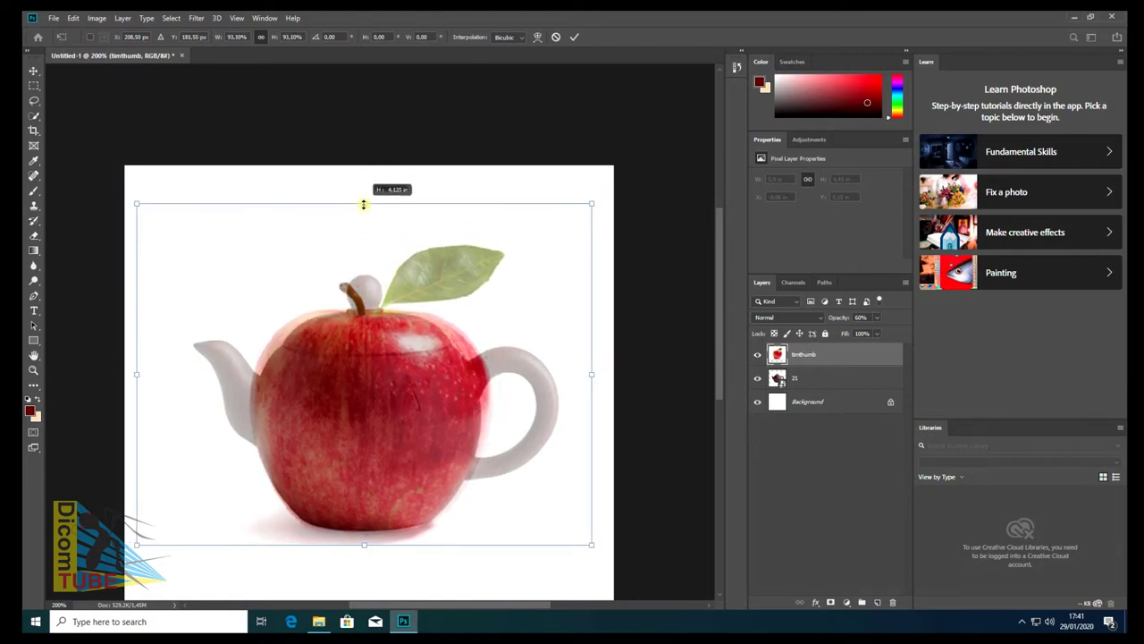
{"action": "left_click_drag", "start_coordinate": [363, 201], "coordinate": [363, 204]}
{"action": "left_click_drag", "start_coordinate": [590, 375], "coordinate": [581, 375]}
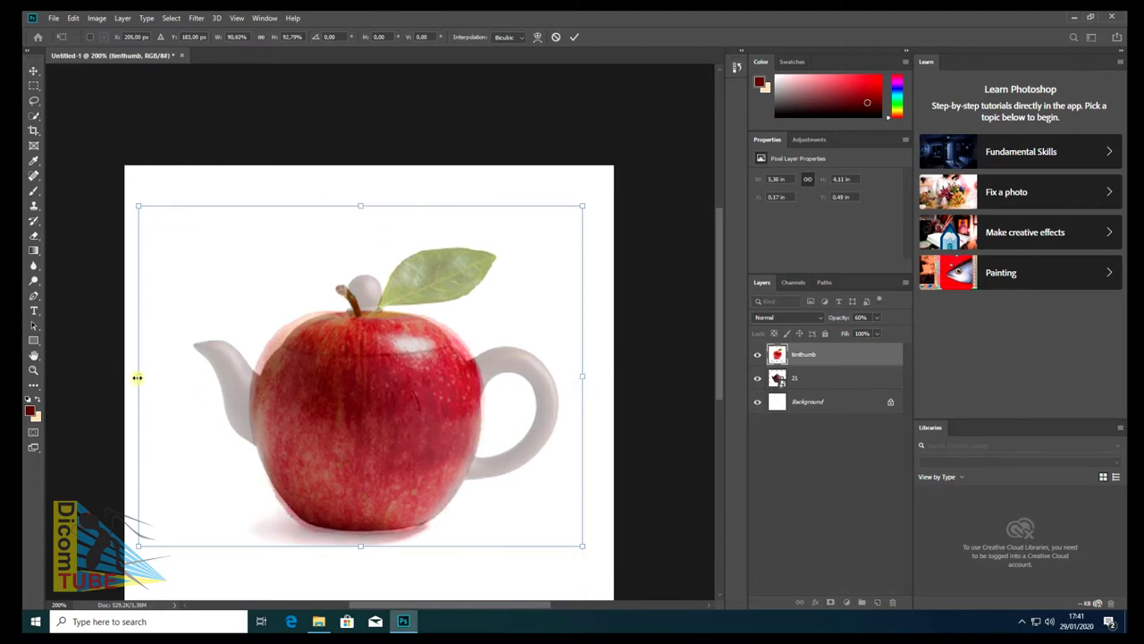
{"action": "left_click_drag", "start_coordinate": [138, 378], "coordinate": [140, 376]}
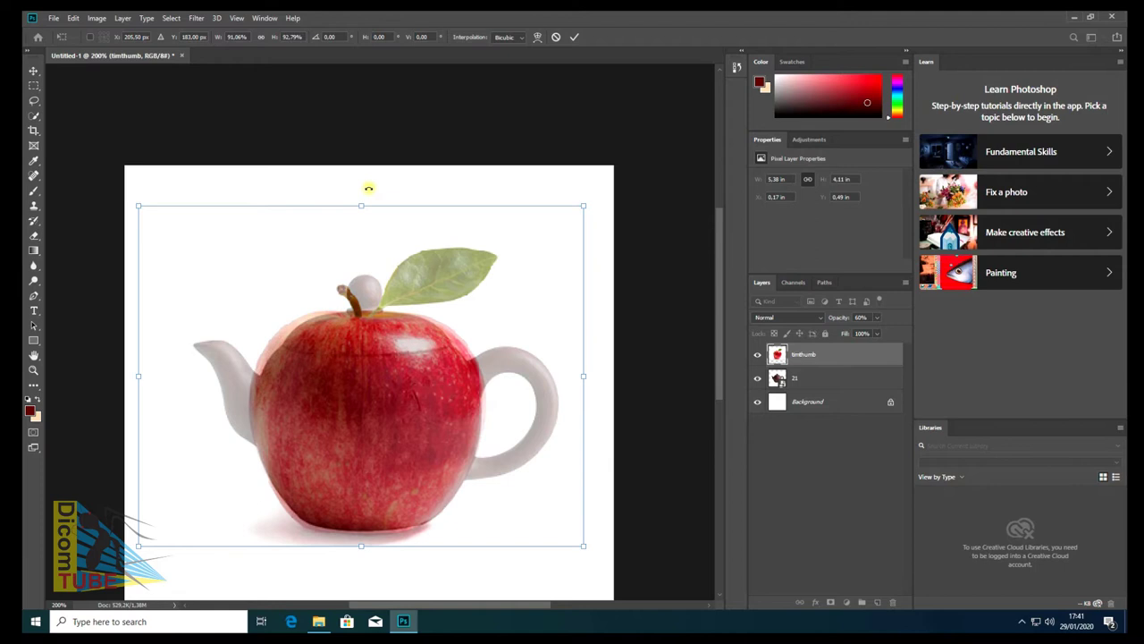
{"action": "scroll", "coordinate": [350, 308], "scroll_direction": "up", "scroll_amount": 3}
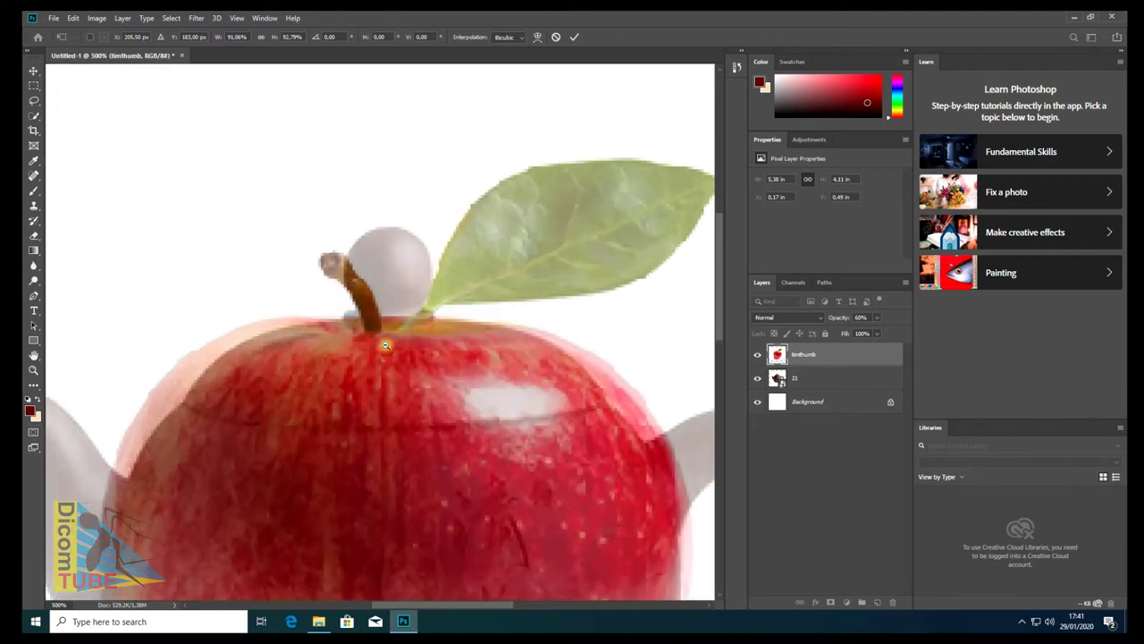
{"action": "scroll", "coordinate": [384, 345], "scroll_direction": "down", "scroll_amount": 2}
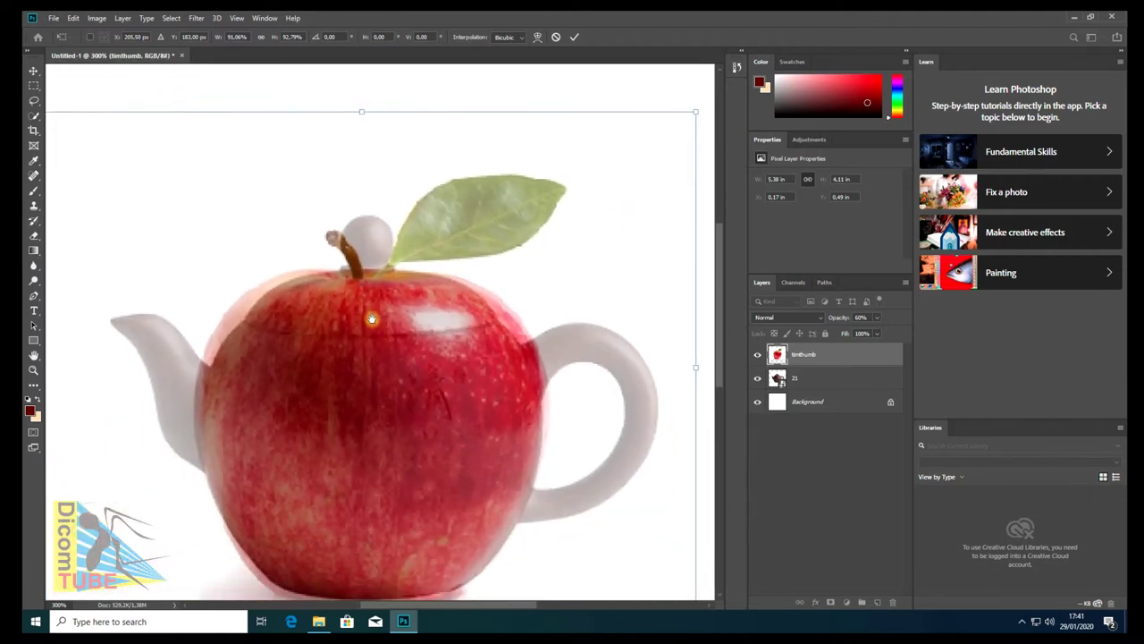
Commit the apple's resize and lower its opacity to about 30%.
{"action": "key", "text": "Return"}
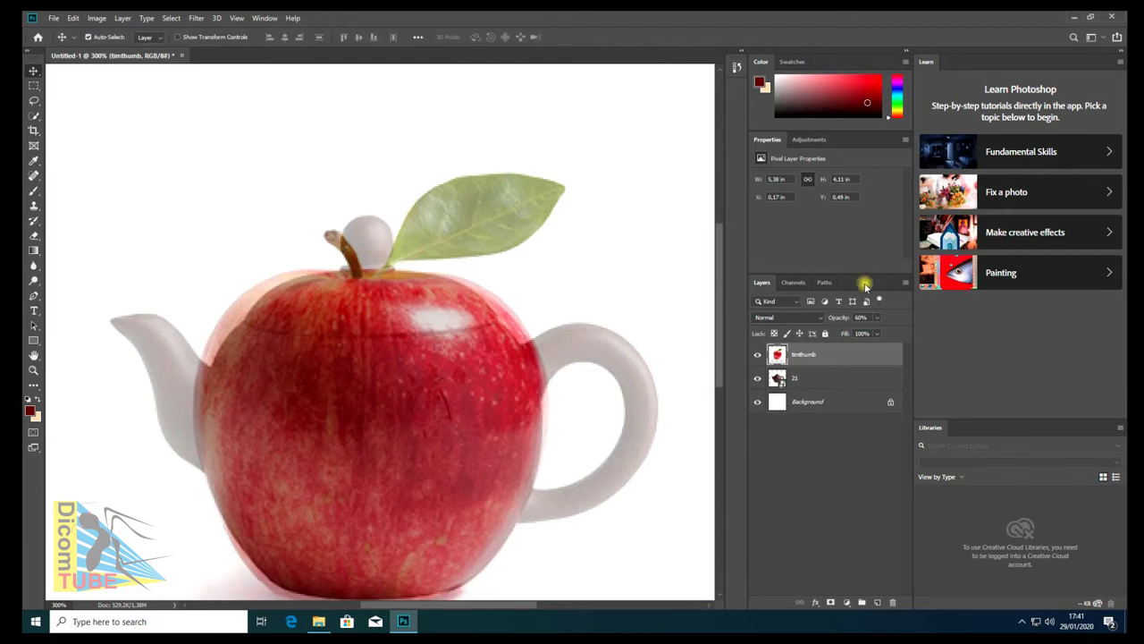
{"action": "left_click", "coordinate": [878, 318]}
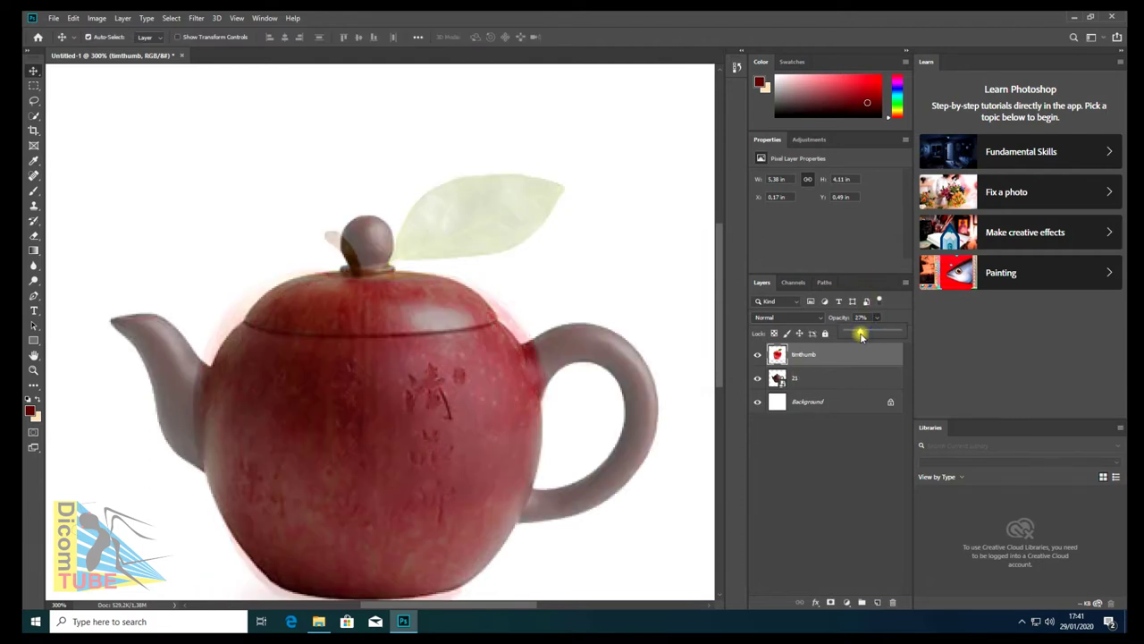
{"action": "left_click_drag", "start_coordinate": [864, 336], "coordinate": [862, 335]}
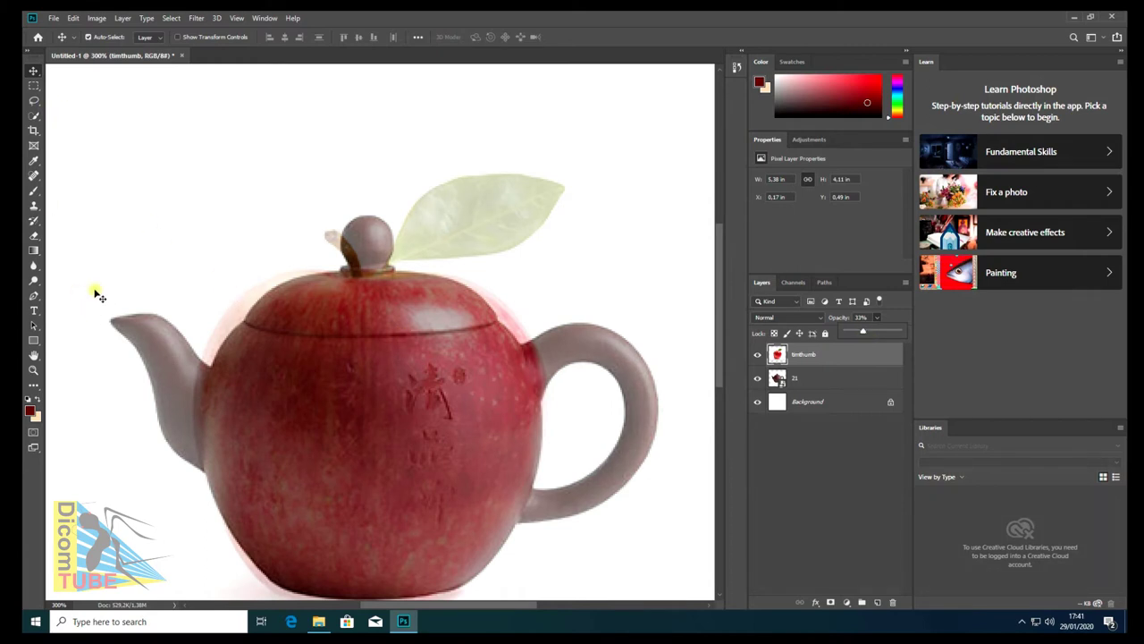
With the Pen tool, trace the apple's outline from the spout edge up to the stem tip.
{"action": "left_click", "coordinate": [34, 296]}
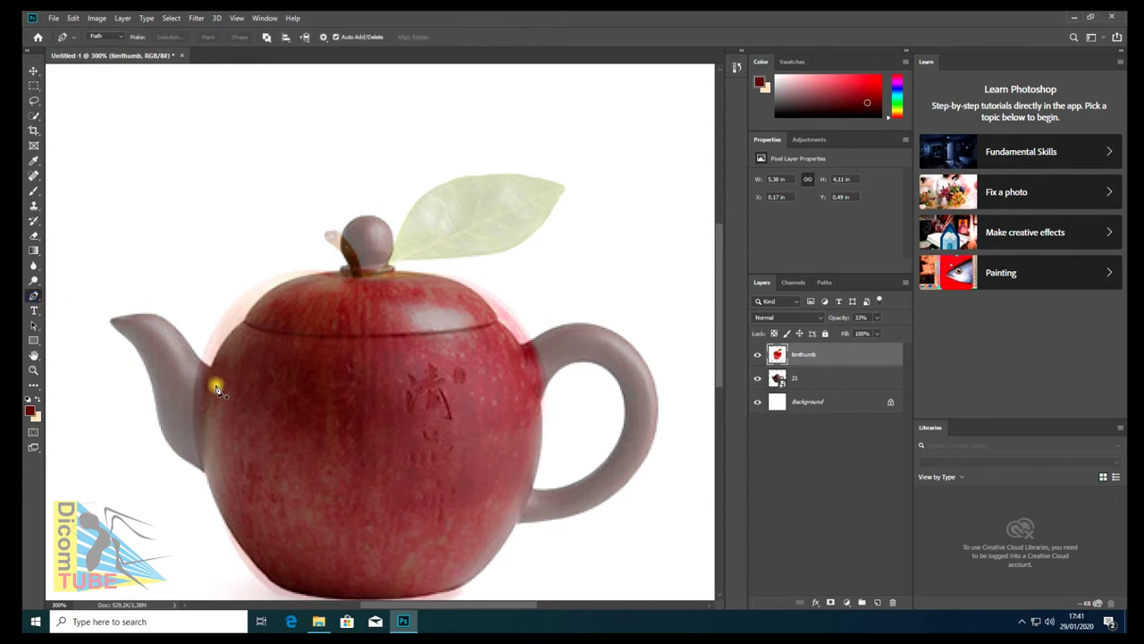
{"action": "scroll", "coordinate": [211, 353], "scroll_direction": "up", "scroll_amount": 3}
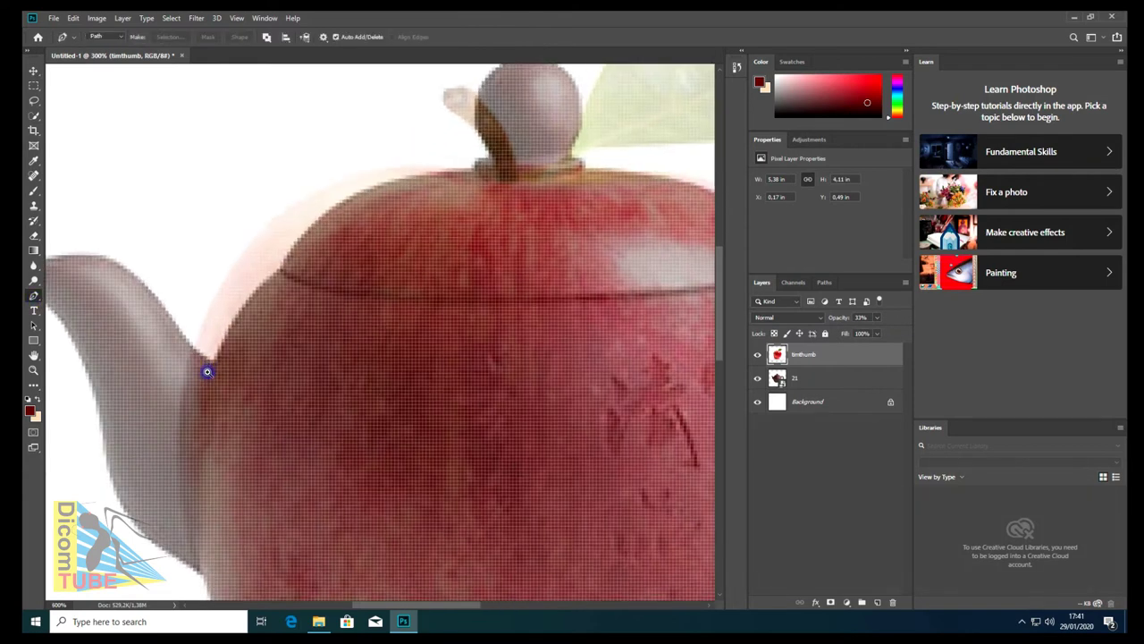
{"action": "scroll", "coordinate": [212, 353], "scroll_direction": "up", "scroll_amount": 2}
{"action": "scroll", "coordinate": [212, 353], "scroll_direction": "up", "scroll_amount": 2}
{"action": "left_click", "coordinate": [177, 432]}
{"action": "mouse_move", "coordinate": [251, 277]}
{"action": "left_mouse_down"}
{"action": "mouse_move", "coordinate": [301, 226]}
{"action": "mouse_move", "coordinate": [214, 442]}
{"action": "left_mouse_up"}
{"action": "mouse_move", "coordinate": [236, 401]}
{"action": "left_mouse_down"}
{"action": "mouse_move", "coordinate": [331, 350]}
{"action": "mouse_move", "coordinate": [341, 471]}
{"action": "left_mouse_up"}
{"action": "left_click_drag", "start_coordinate": [373, 437], "coordinate": [410, 436]}
{"action": "left_click_drag", "start_coordinate": [374, 371], "coordinate": [431, 347]}
{"action": "left_click_drag", "start_coordinate": [364, 270], "coordinate": [396, 302]}
{"action": "left_click_drag", "start_coordinate": [272, 253], "coordinate": [290, 298]}
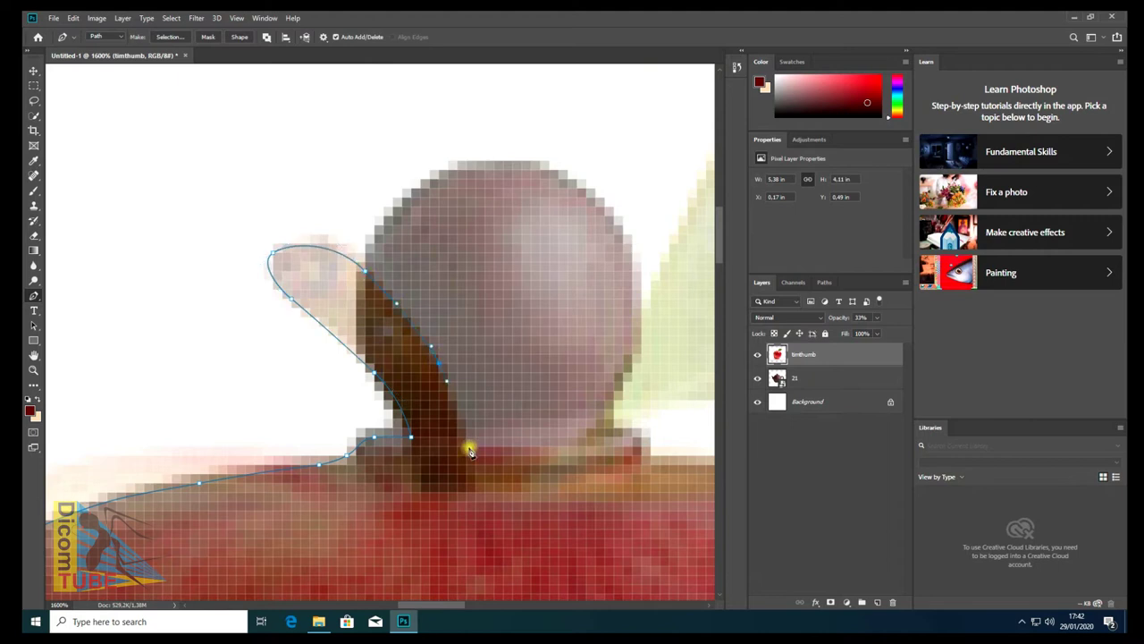
{"action": "left_click_drag", "start_coordinate": [469, 452], "coordinate": [298, 439]}
Trace around the leaf and back to the stem, setting apple opacity to 45%.
{"action": "key", "text": "7"}
{"action": "key", "text": "7"}
{"action": "left_click_drag", "start_coordinate": [450, 365], "coordinate": [360, 580]}
{"action": "left_click_drag", "start_coordinate": [296, 485], "coordinate": [301, 463]}
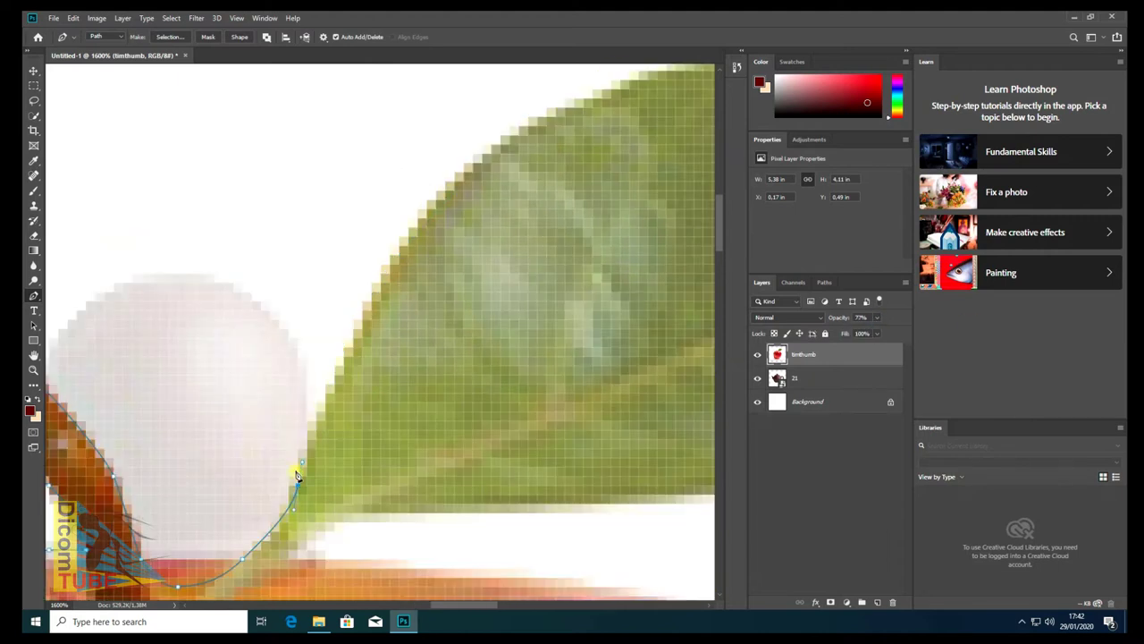
{"action": "key", "text": "ctrl+minus"}
{"action": "mouse_move", "coordinate": [409, 250]}
{"action": "left_mouse_down"}
{"action": "mouse_move", "coordinate": [431, 263]}
{"action": "mouse_move", "coordinate": [233, 269]}
{"action": "left_mouse_up"}
{"action": "mouse_move", "coordinate": [578, 255]}
{"action": "left_mouse_down"}
{"action": "mouse_move", "coordinate": [595, 263]}
{"action": "mouse_move", "coordinate": [396, 281]}
{"action": "left_mouse_up"}
{"action": "mouse_move", "coordinate": [455, 305]}
{"action": "left_mouse_down"}
{"action": "mouse_move", "coordinate": [396, 396]}
{"action": "mouse_move", "coordinate": [212, 455]}
{"action": "left_mouse_up"}
{"action": "mouse_move", "coordinate": [36, 510]}
{"action": "left_mouse_down"}
{"action": "mouse_move", "coordinate": [286, 439]}
{"action": "mouse_move", "coordinate": [398, 443]}
{"action": "left_mouse_up"}
{"action": "key", "text": "4"}
{"action": "key", "text": "5"}
Trace the apple's bottom and left edge and close the path at its start point.
{"action": "key", "text": "ctrl+plus"}
{"action": "left_click_drag", "start_coordinate": [433, 268], "coordinate": [470, 289]}
{"action": "scroll", "coordinate": [383, 327], "scroll_direction": "down", "scroll_amount": 5}
{"action": "left_click_drag", "start_coordinate": [426, 402], "coordinate": [433, 566]}
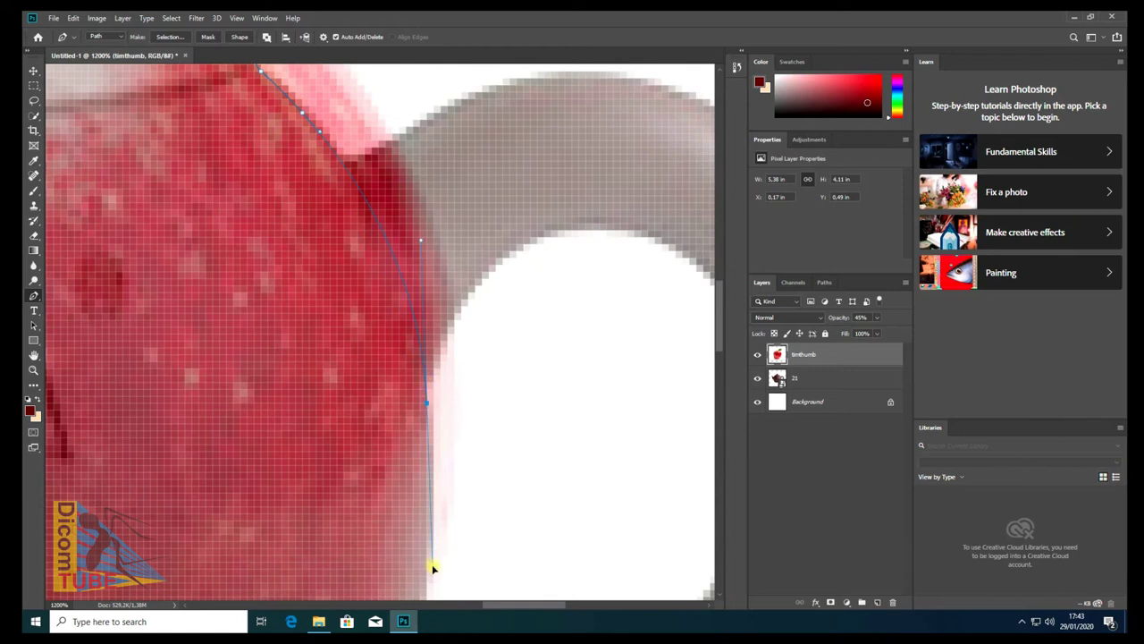
{"action": "scroll", "coordinate": [433, 566], "scroll_direction": "down", "scroll_amount": 5}
{"action": "scroll", "coordinate": [360, 488], "scroll_direction": "down", "scroll_amount": 5}
{"action": "left_click_drag", "start_coordinate": [401, 335], "coordinate": [353, 334]}
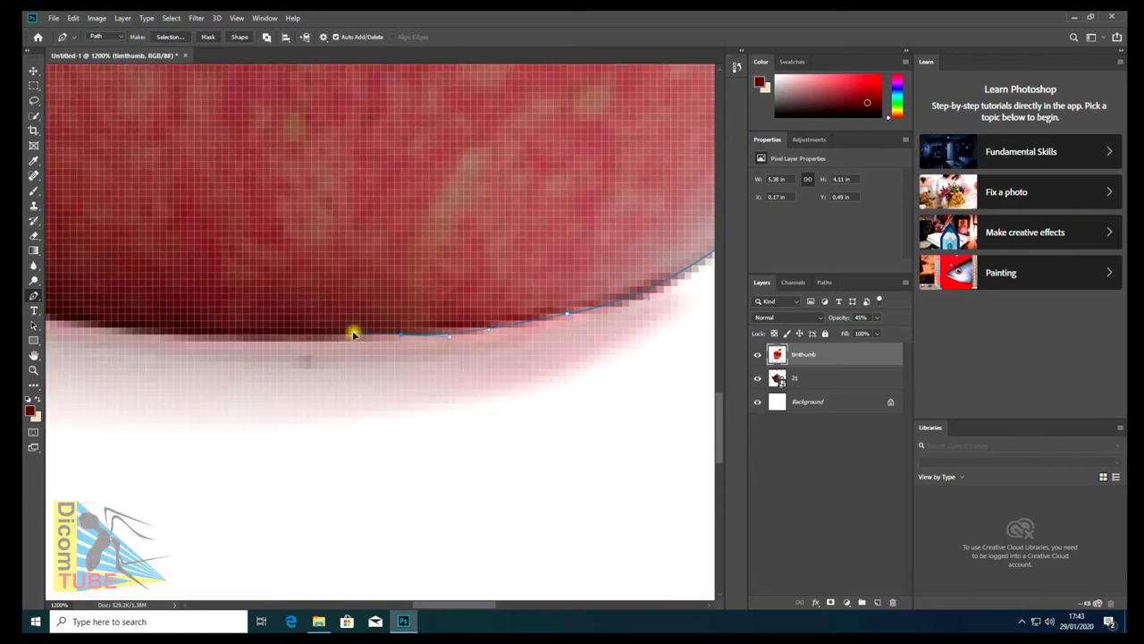
{"action": "key", "text": "ctrl+minus"}
{"action": "key", "text": "ctrl+minus"}
{"action": "scroll", "coordinate": [179, 321], "scroll_direction": "up", "scroll_amount": 3}
{"action": "scroll", "coordinate": [146, 251], "scroll_direction": "up", "scroll_amount": 3}
{"action": "scroll", "coordinate": [245, 357], "scroll_direction": "left", "scroll_amount": 3}
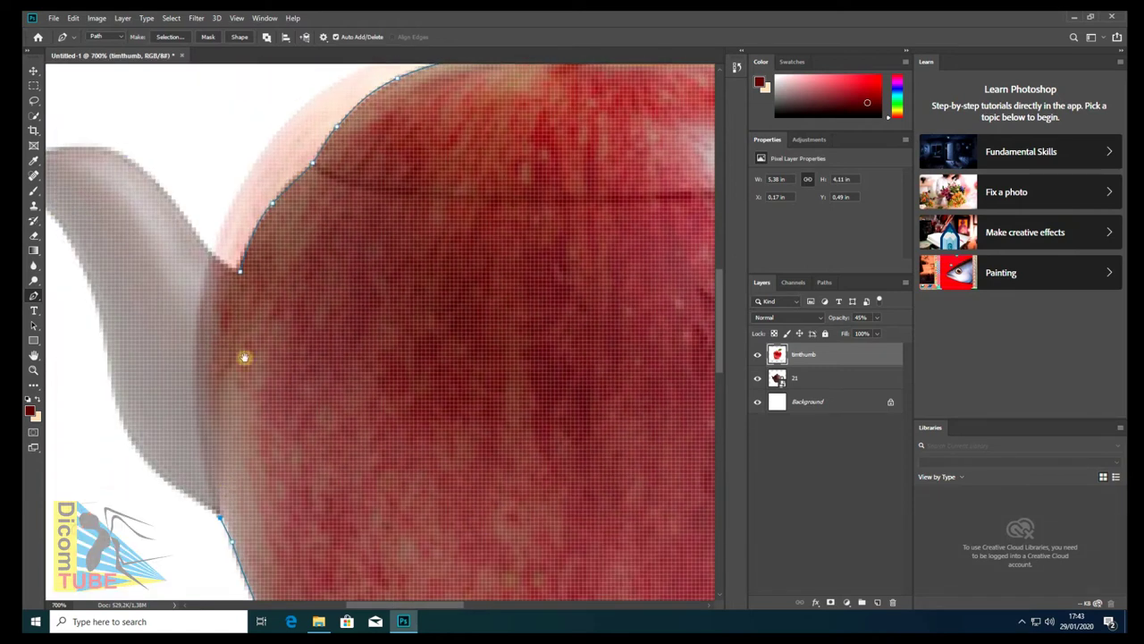
{"action": "scroll", "coordinate": [240, 297], "scroll_direction": "down", "scroll_amount": 1, "text": "alt"}
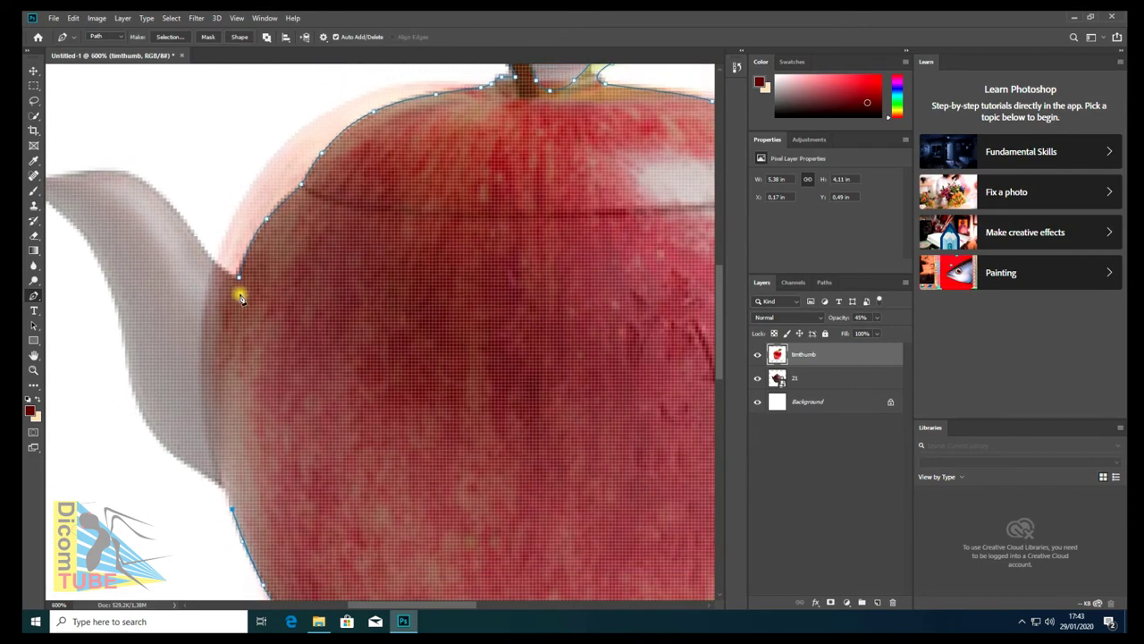
{"action": "left_click", "coordinate": [238, 279]}
{"action": "mouse_move", "coordinate": [238, 284]}
{"action": "left_mouse_down"}
{"action": "mouse_move", "coordinate": [256, 289]}
{"action": "mouse_move", "coordinate": [277, 175]}
{"action": "left_mouse_up"}
Convert the closed apple path into a selection with Make Selection.
{"action": "left_click", "coordinate": [302, 304], "text": "ctrl"}
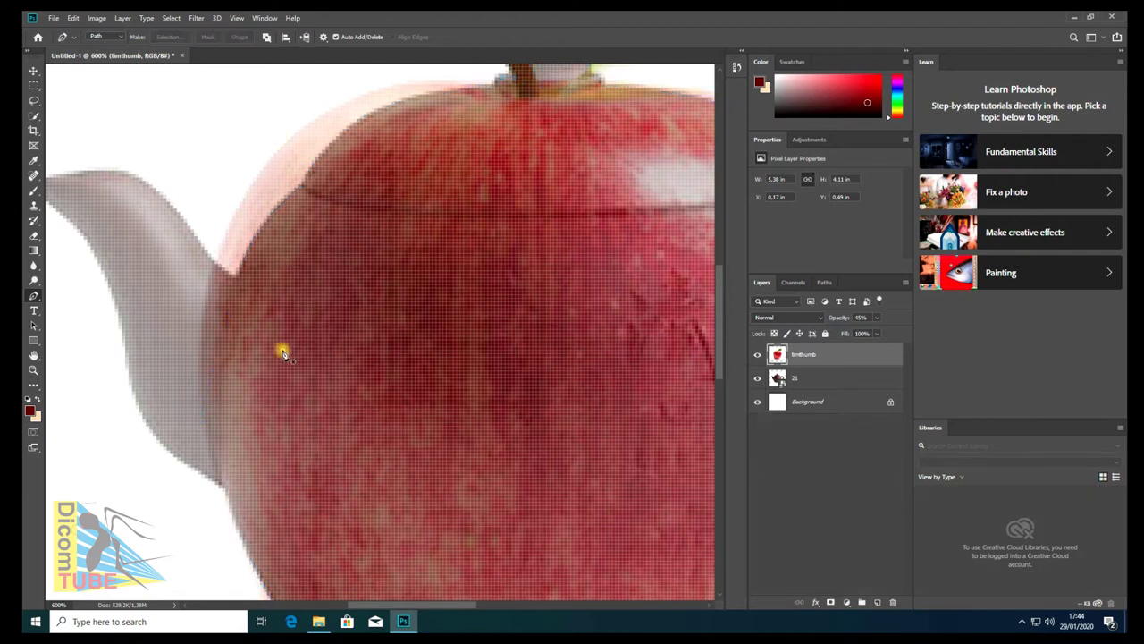
{"action": "left_click", "coordinate": [240, 280], "text": "ctrl"}
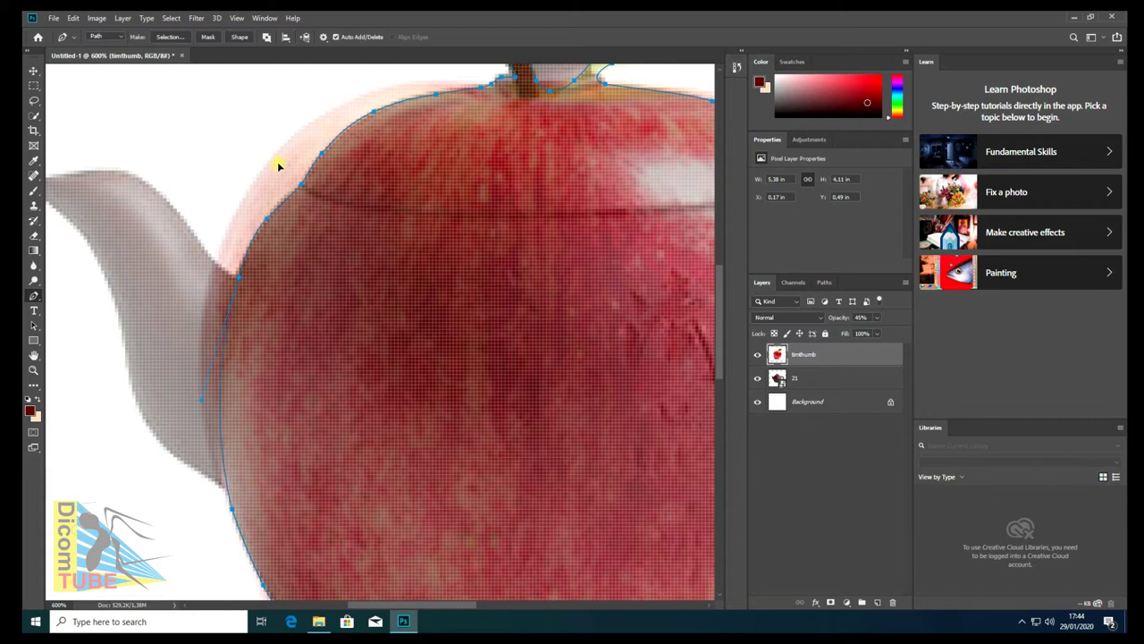
{"action": "right_click", "coordinate": [316, 283]}
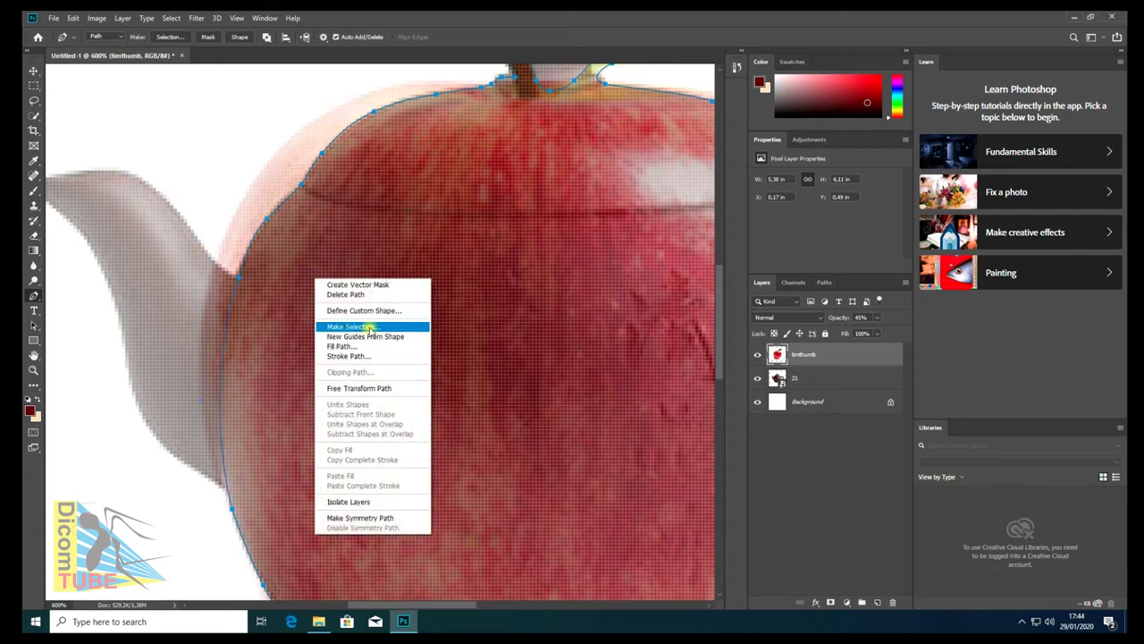
{"action": "left_click", "coordinate": [374, 329]}
{"action": "key", "text": "Return"}
{"action": "key", "text": "ctrl+minus"}
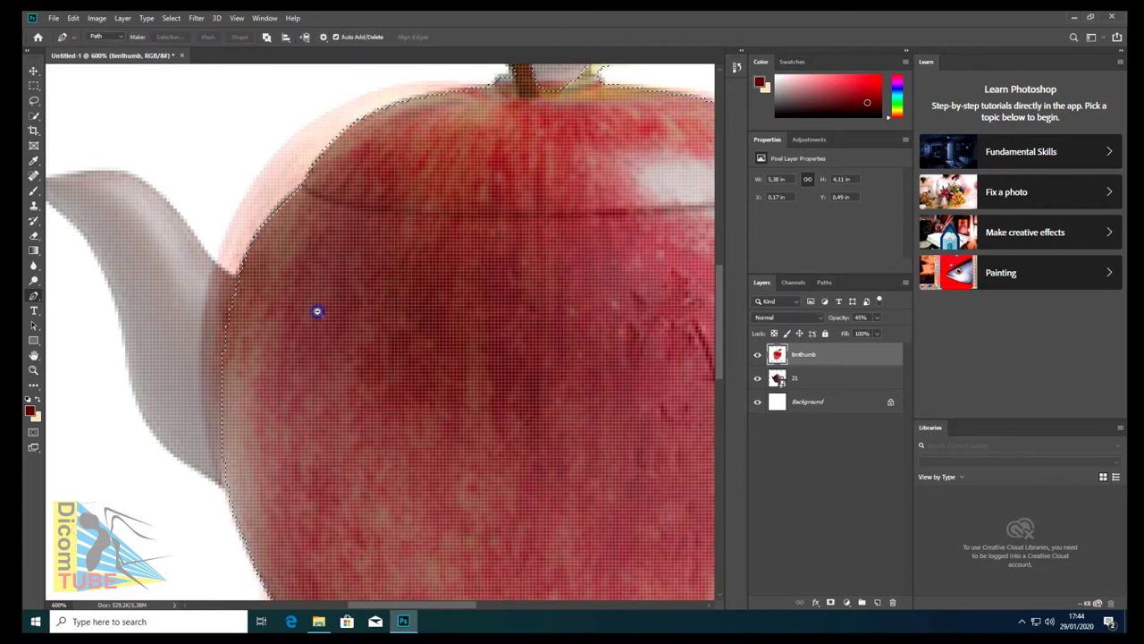
{"action": "key", "text": "ctrl+minus"}
{"action": "key", "text": "ctrl+minus"}
{"action": "key", "text": "ctrl+minus"}
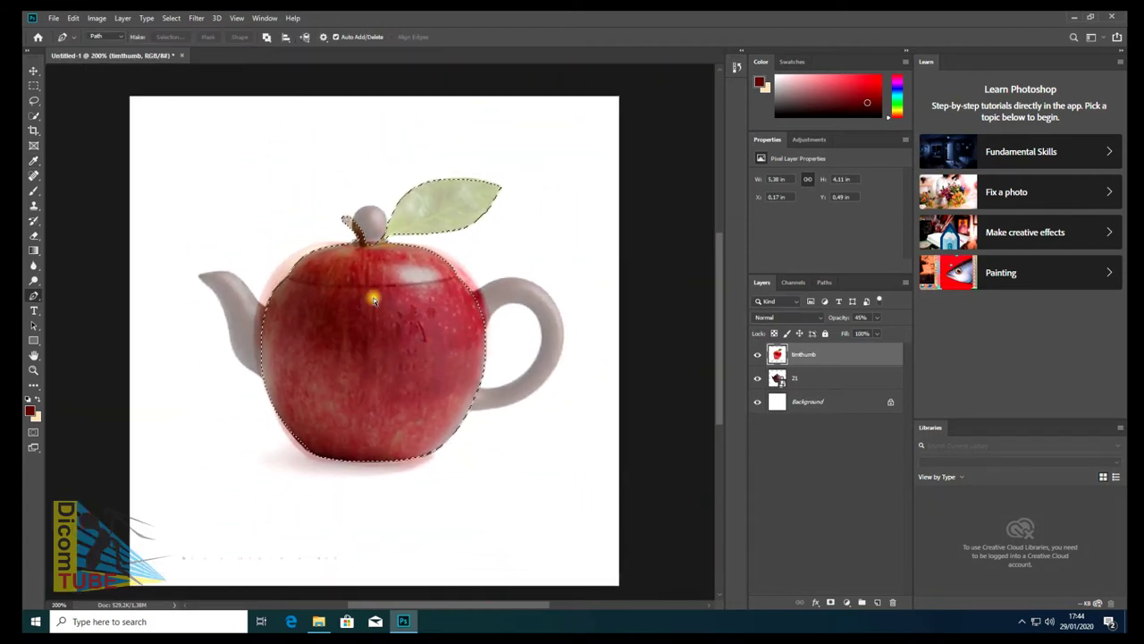
Copy the selected apple to Layer 1 and hide the original timthumb layer.
{"action": "key", "text": "ctrl+j"}
{"action": "left_click", "coordinate": [802, 380]}
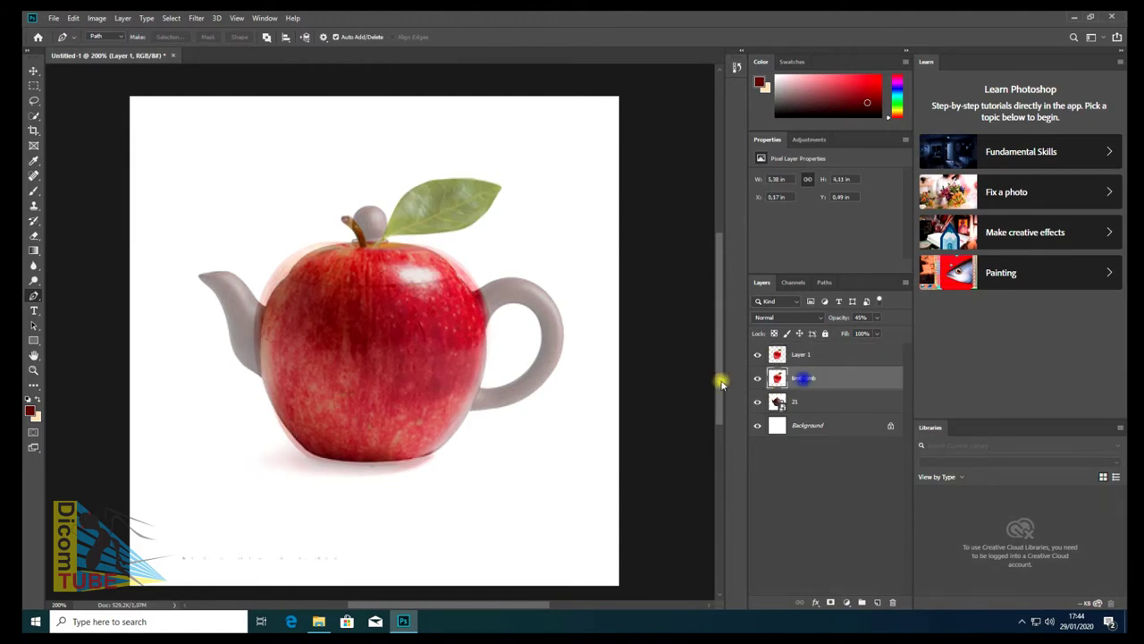
{"action": "left_click", "coordinate": [757, 377]}
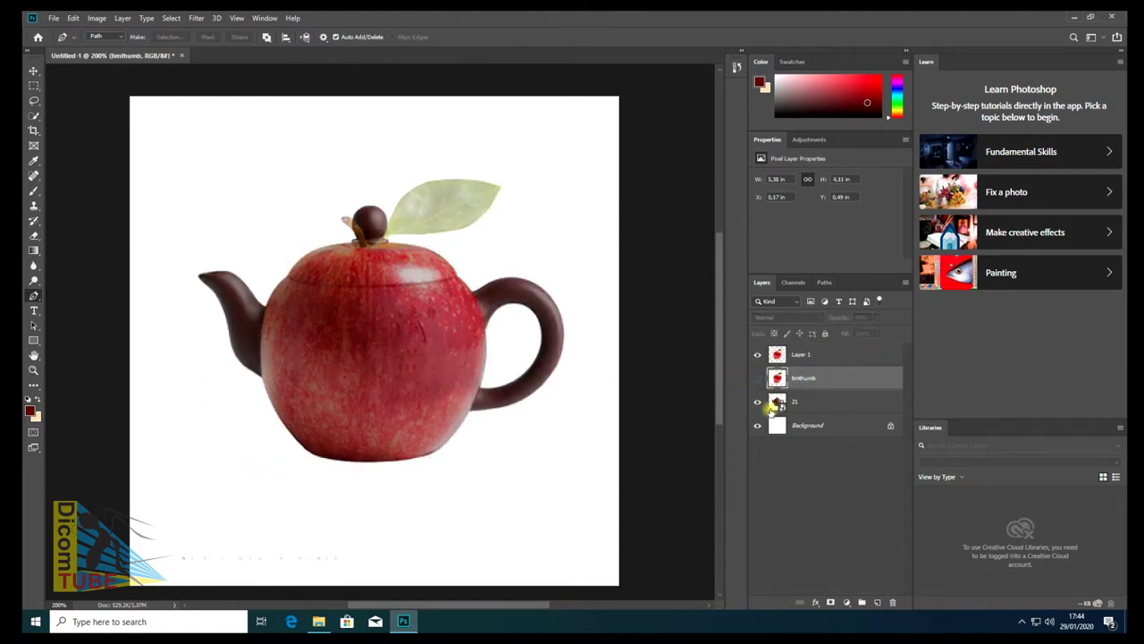
{"action": "scroll", "coordinate": [370, 286], "scroll_direction": "up", "scroll_amount": 1}
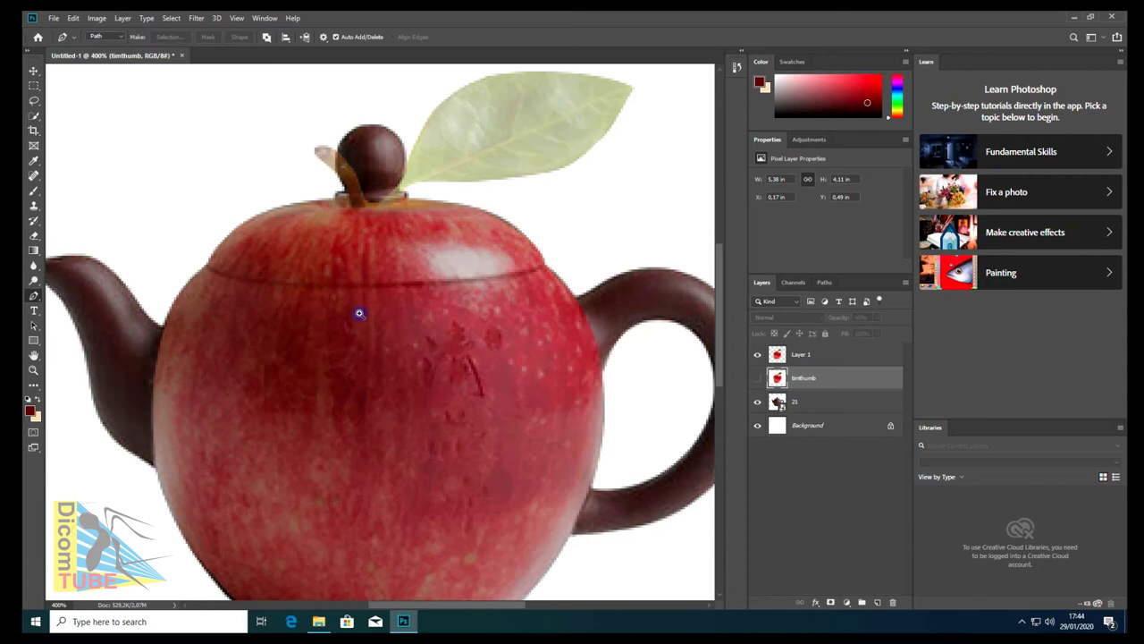
{"action": "scroll", "coordinate": [358, 313], "scroll_direction": "up", "scroll_amount": 1}
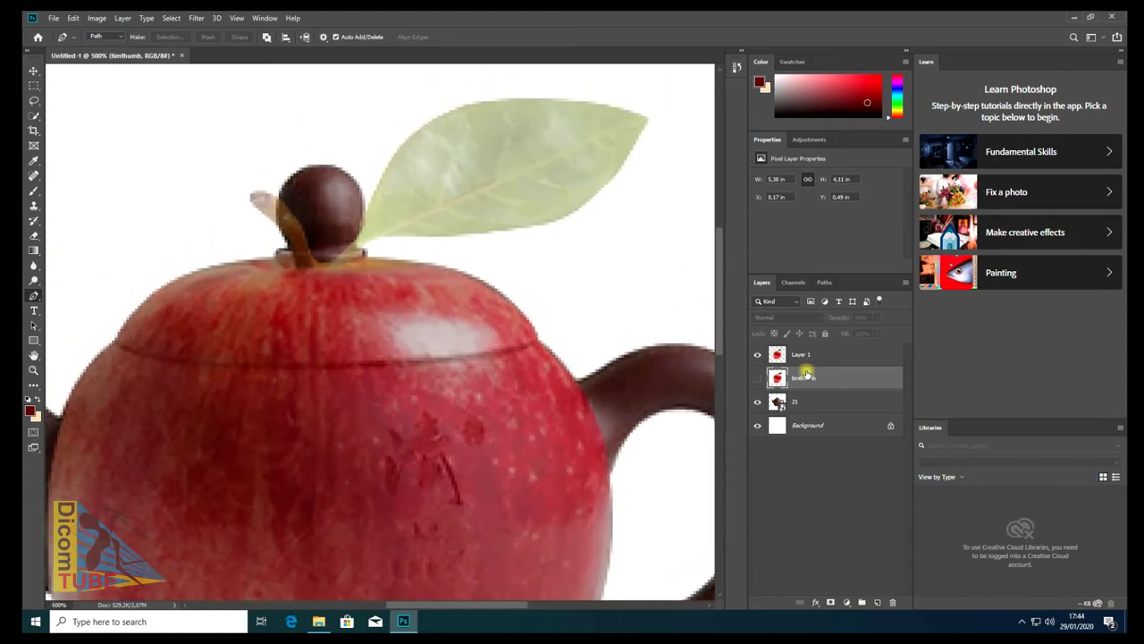
{"action": "left_click", "coordinate": [810, 379]}
{"action": "left_click", "coordinate": [804, 355]}
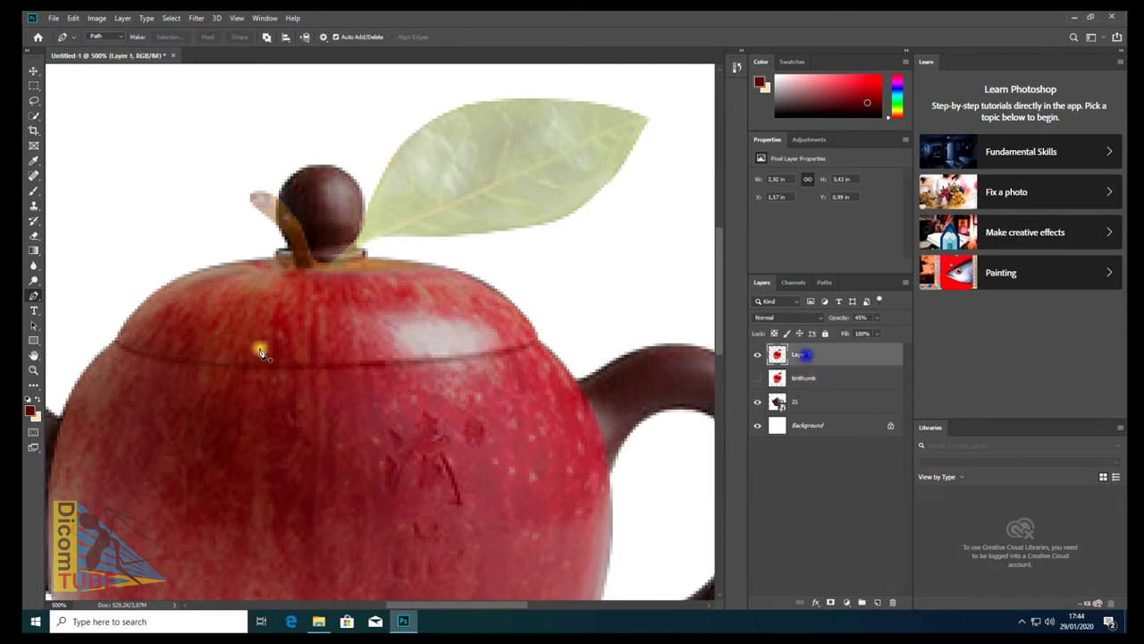
{"action": "left_click", "coordinate": [34, 296]}
In Pen Shape mode, draw a curved band along the apple's lid line.
{"action": "left_click", "coordinate": [106, 37]}
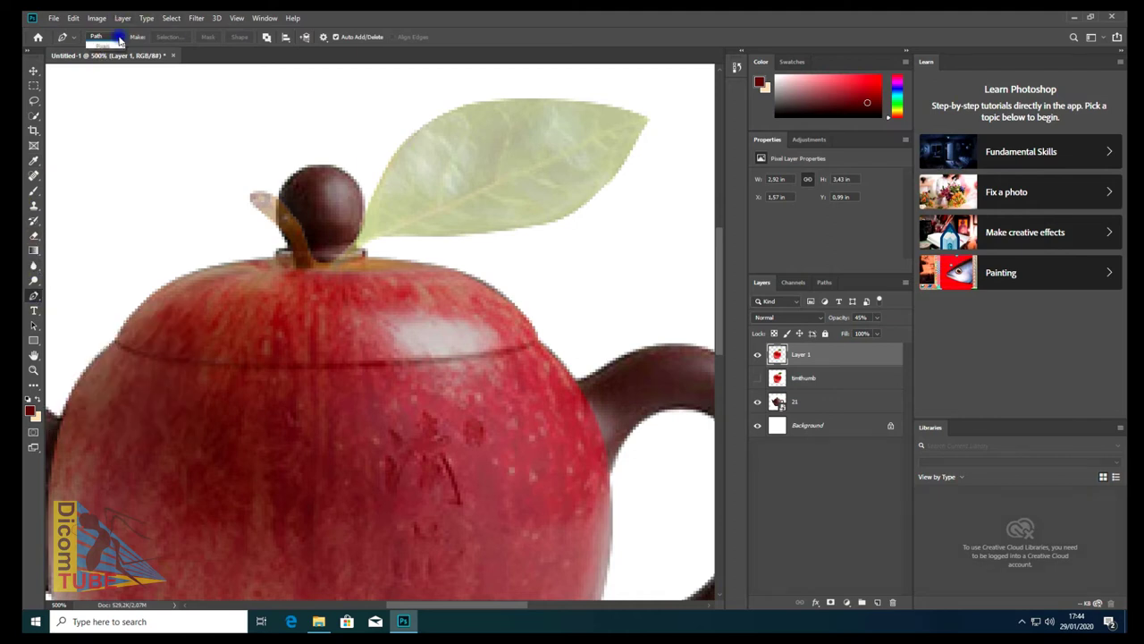
{"action": "left_click", "coordinate": [116, 43]}
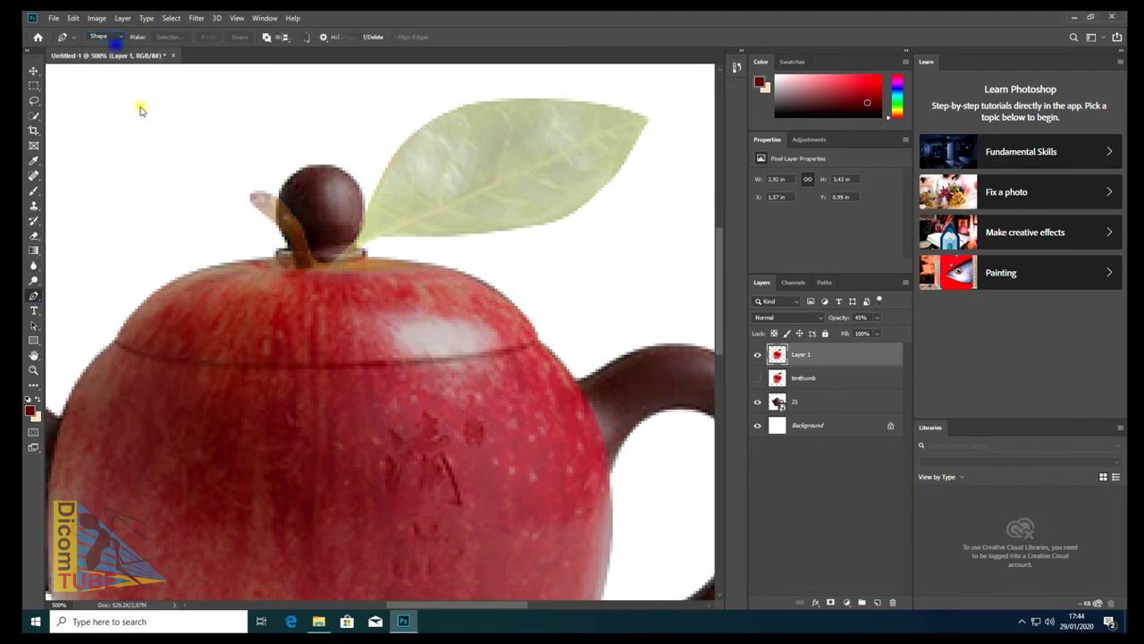
{"action": "left_click", "coordinate": [118, 345]}
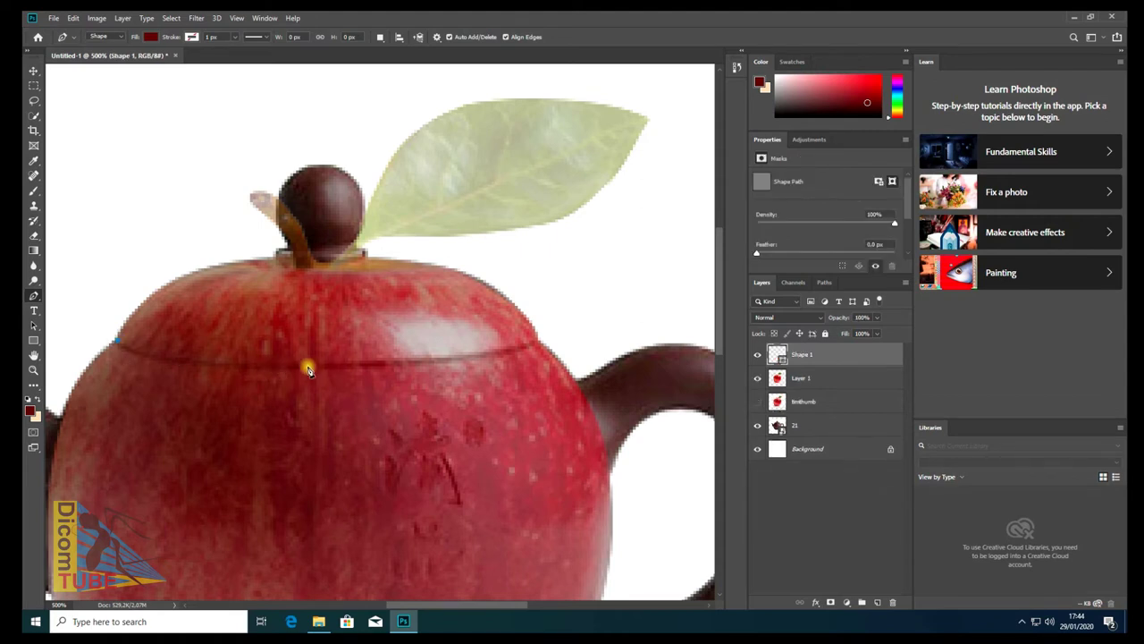
{"action": "left_click_drag", "start_coordinate": [311, 367], "coordinate": [461, 357]}
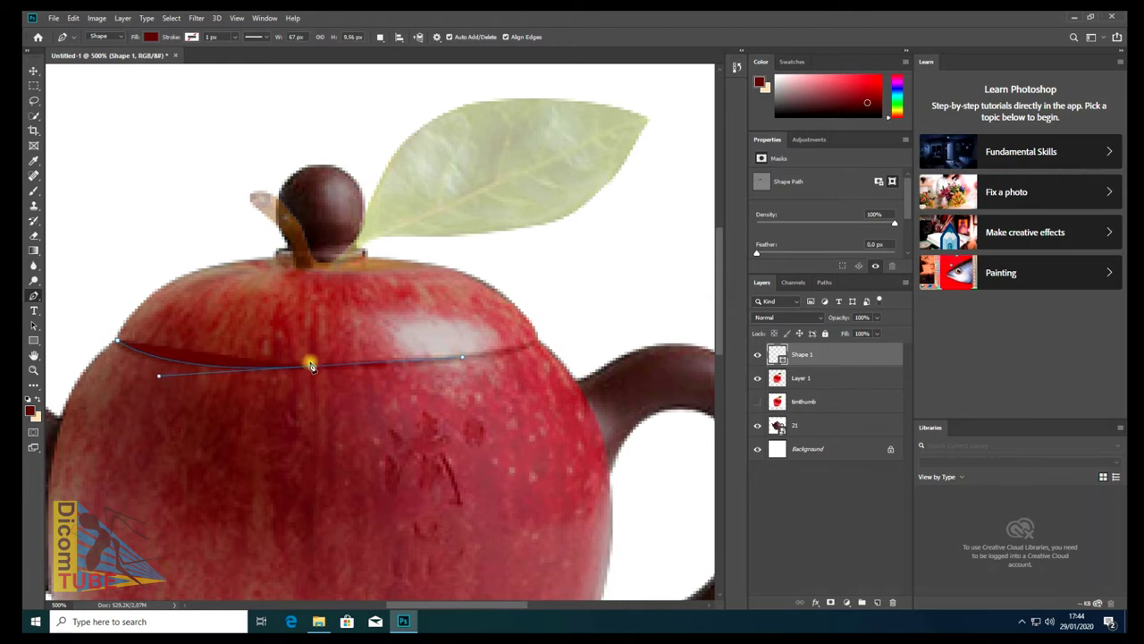
{"action": "left_click", "coordinate": [537, 346]}
{"action": "left_click_drag", "start_coordinate": [539, 346], "coordinate": [604, 323]}
{"action": "left_click_drag", "start_coordinate": [605, 319], "coordinate": [607, 317]}
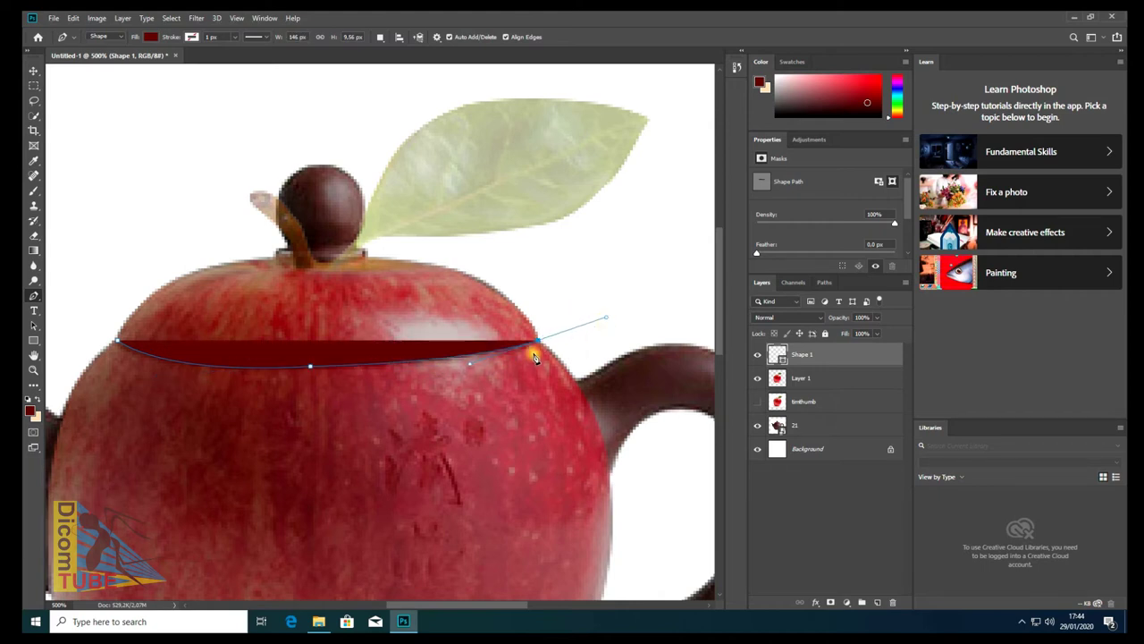
Adjust the band's anchors so it forms a thin seam following the lid line.
{"action": "scroll", "coordinate": [540, 346], "scroll_direction": "up", "scroll_amount": 3}
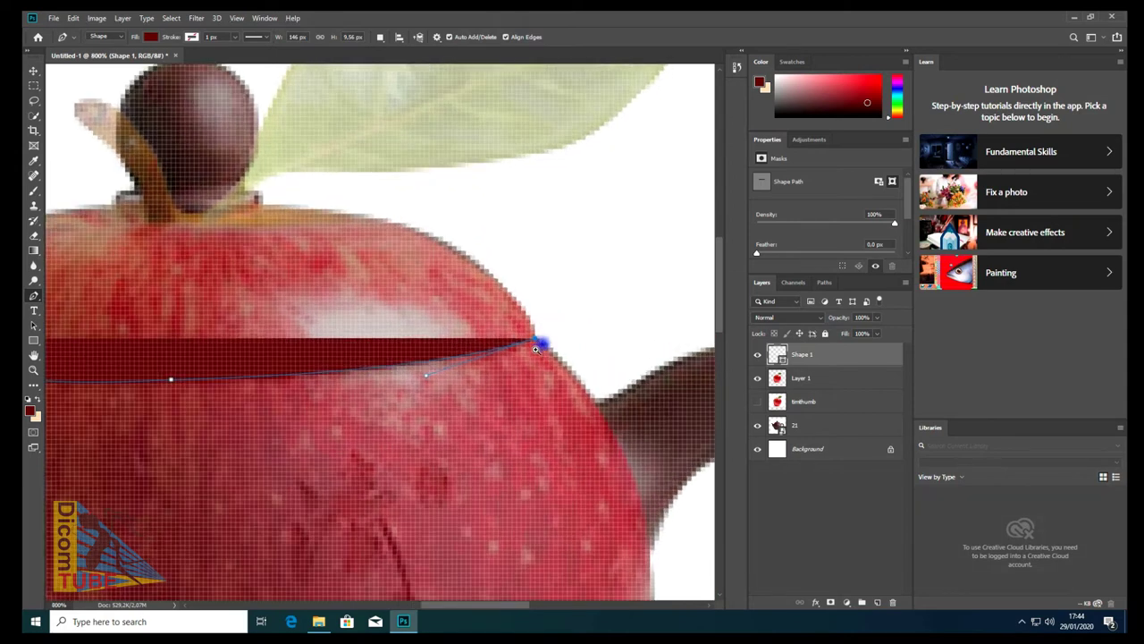
{"action": "left_click", "coordinate": [540, 347], "text": "alt"}
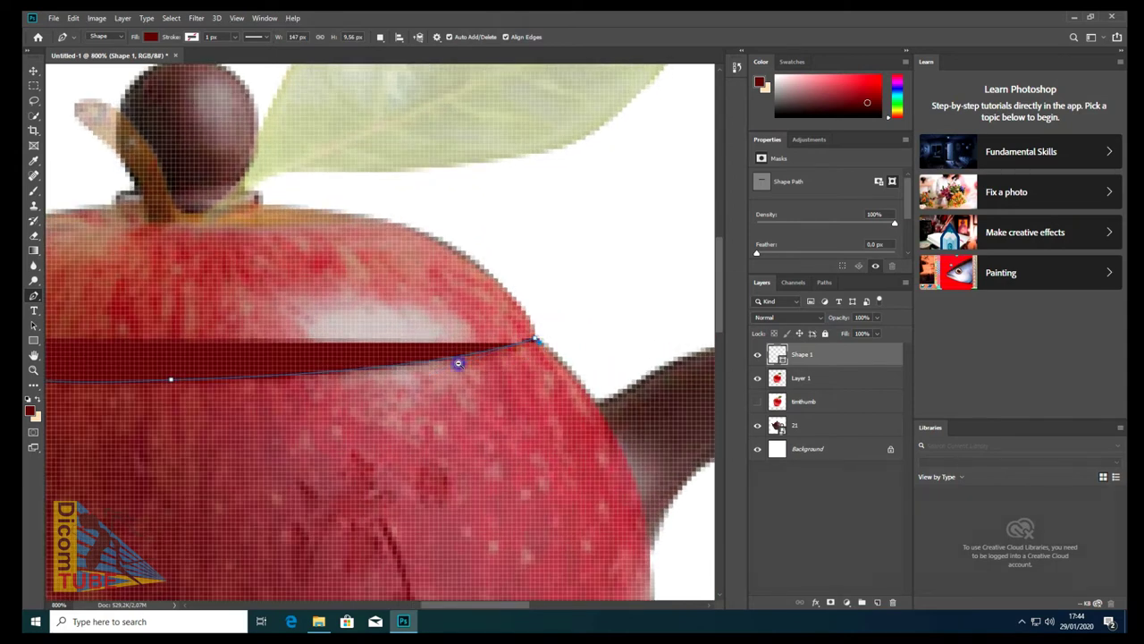
{"action": "scroll", "coordinate": [456, 363], "scroll_direction": "down", "scroll_amount": 1}
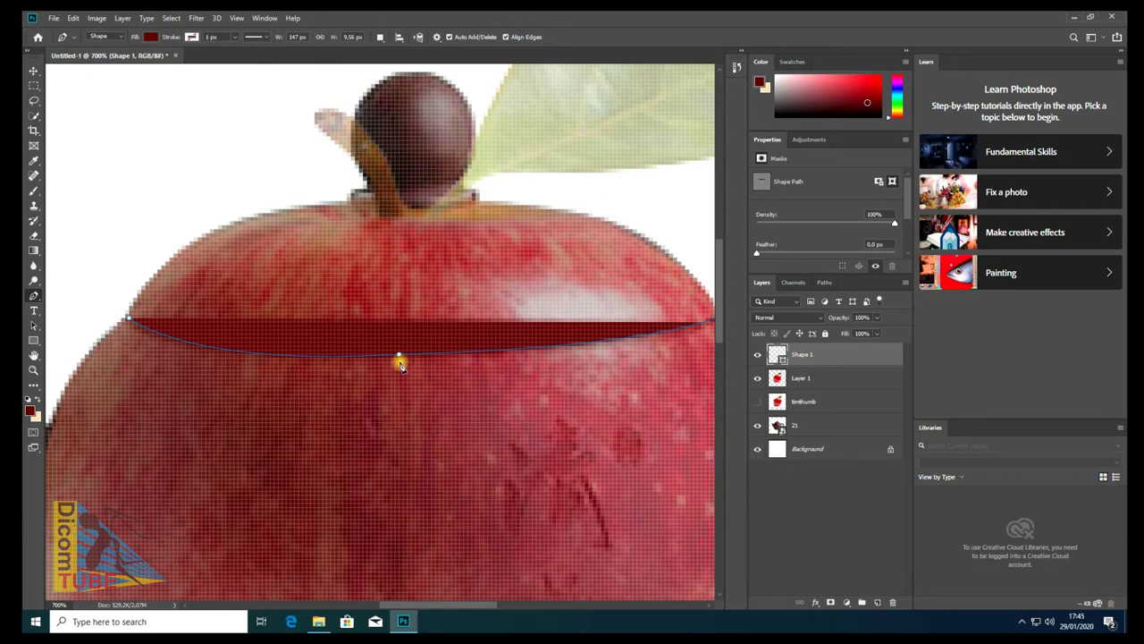
{"action": "left_click_drag", "start_coordinate": [399, 356], "coordinate": [223, 361]}
{"action": "left_click_drag", "start_coordinate": [222, 362], "coordinate": [224, 362]}
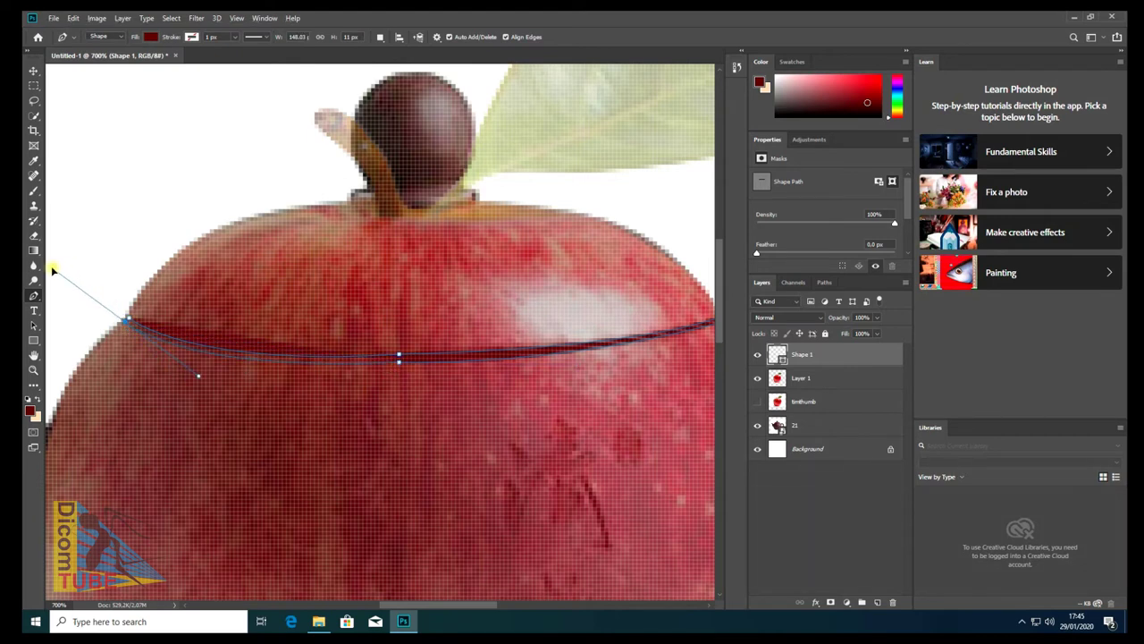
{"action": "left_click", "coordinate": [123, 315]}
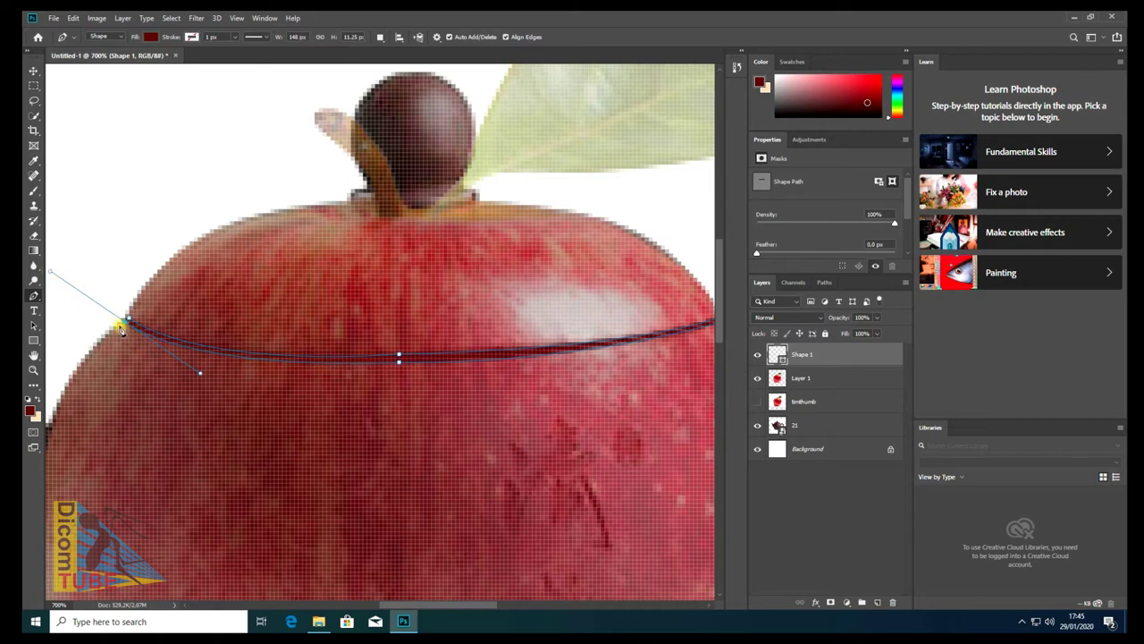
{"action": "left_click", "coordinate": [33, 70]}
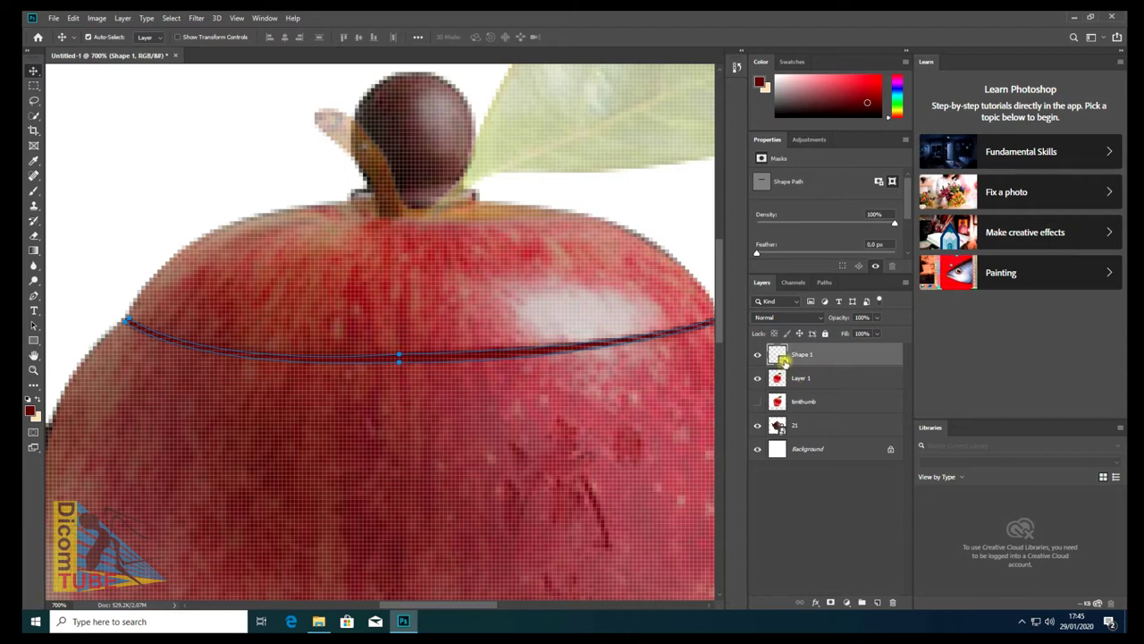
Colour the lid band shape black and slightly raise its opacity.
{"action": "double_click", "coordinate": [778, 354]}
{"action": "left_click", "coordinate": [370, 350]}
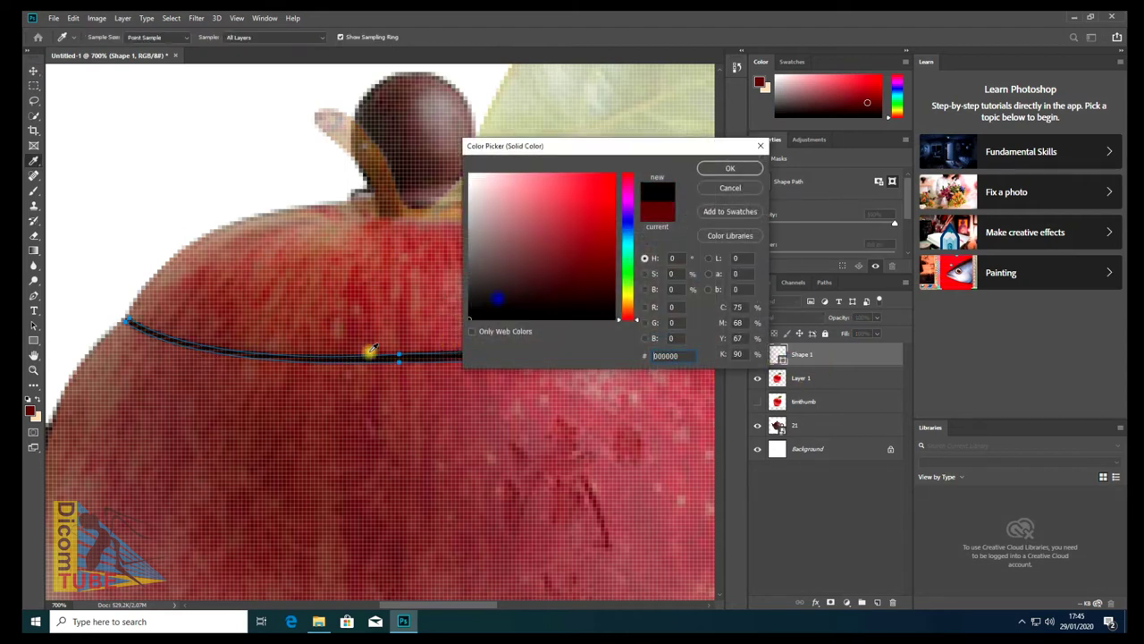
{"action": "left_click", "coordinate": [729, 168]}
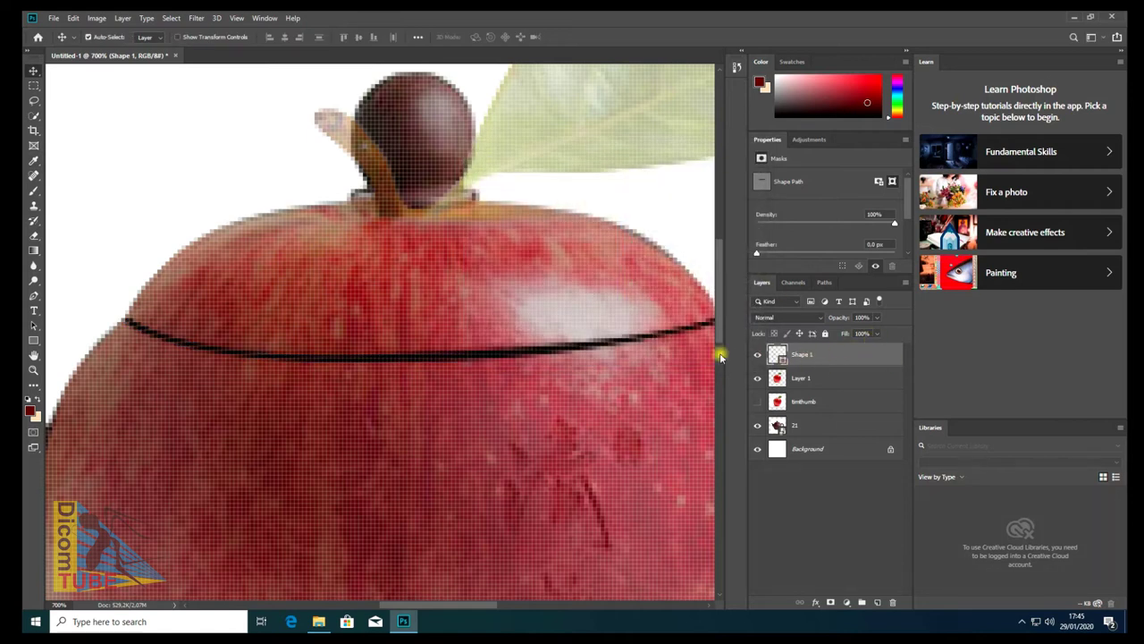
{"action": "scroll", "coordinate": [265, 329], "scroll_direction": "down", "scroll_amount": 2}
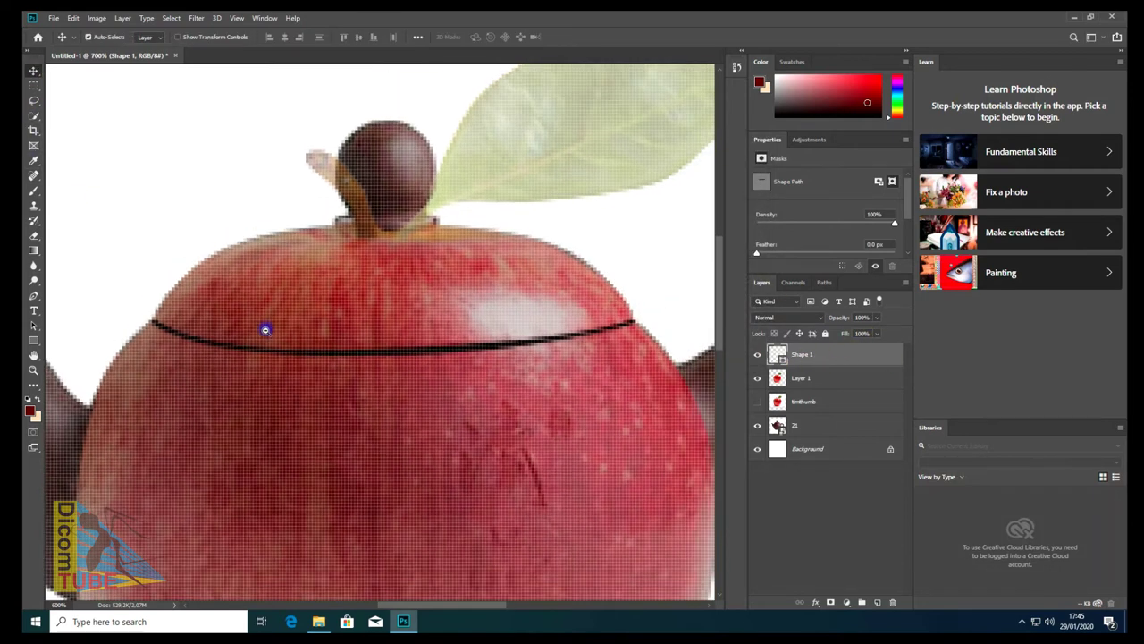
{"action": "left_click", "coordinate": [880, 318]}
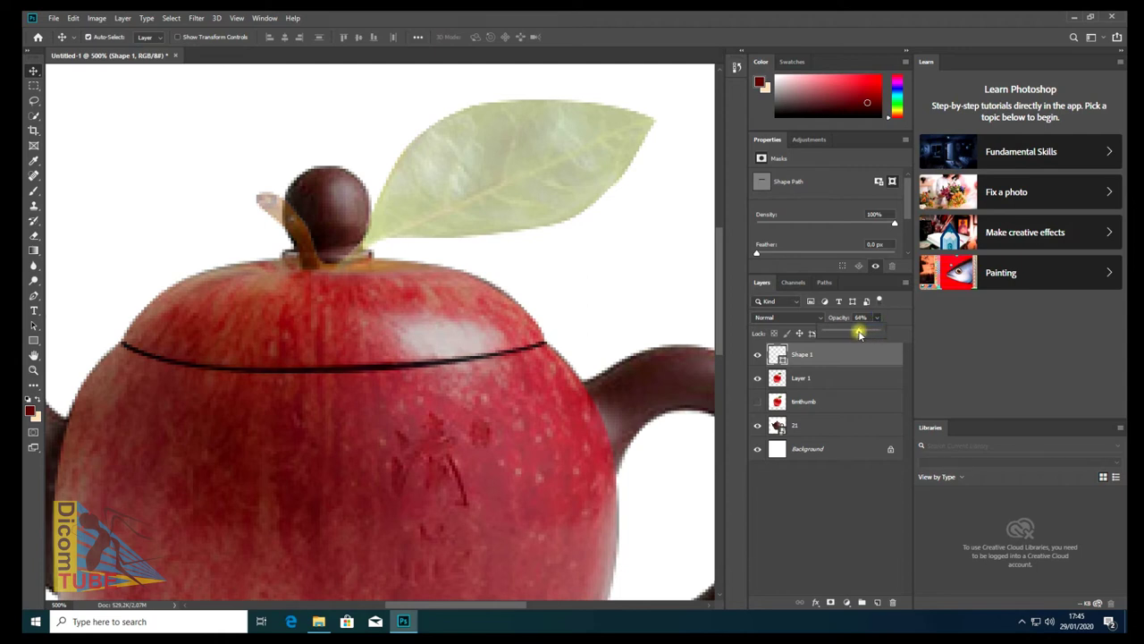
{"action": "left_click_drag", "start_coordinate": [846, 334], "coordinate": [848, 333]}
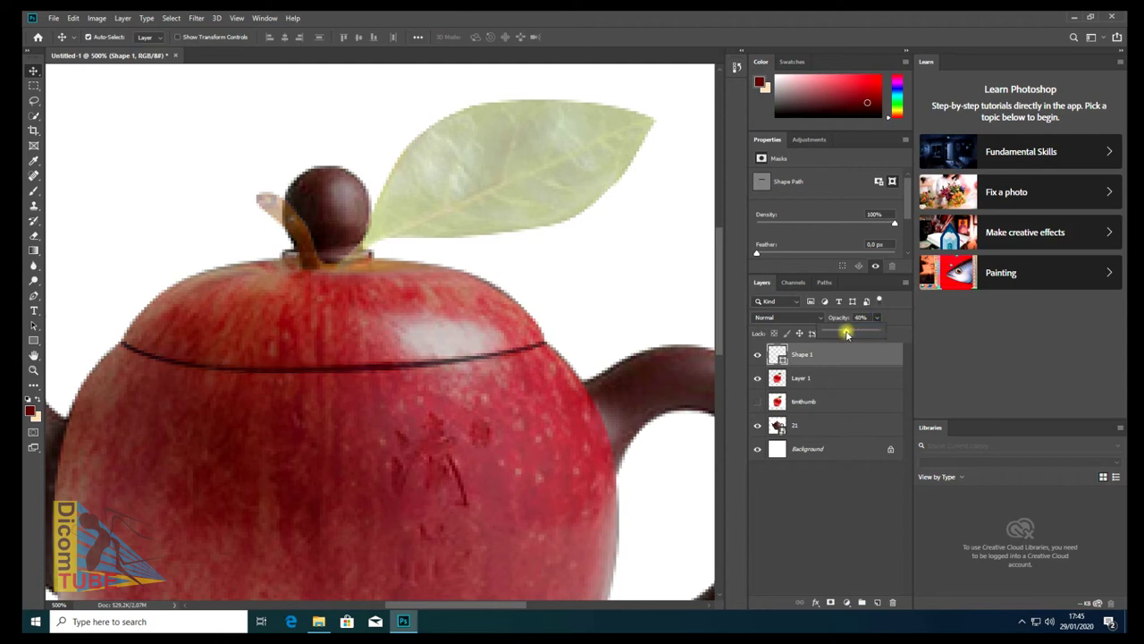
Raise the apple Layer 1 to 100% opacity.
{"action": "left_click", "coordinate": [811, 378]}
{"action": "left_click", "coordinate": [880, 318]}
{"action": "left_click_drag", "start_coordinate": [870, 331], "coordinate": [919, 336]}
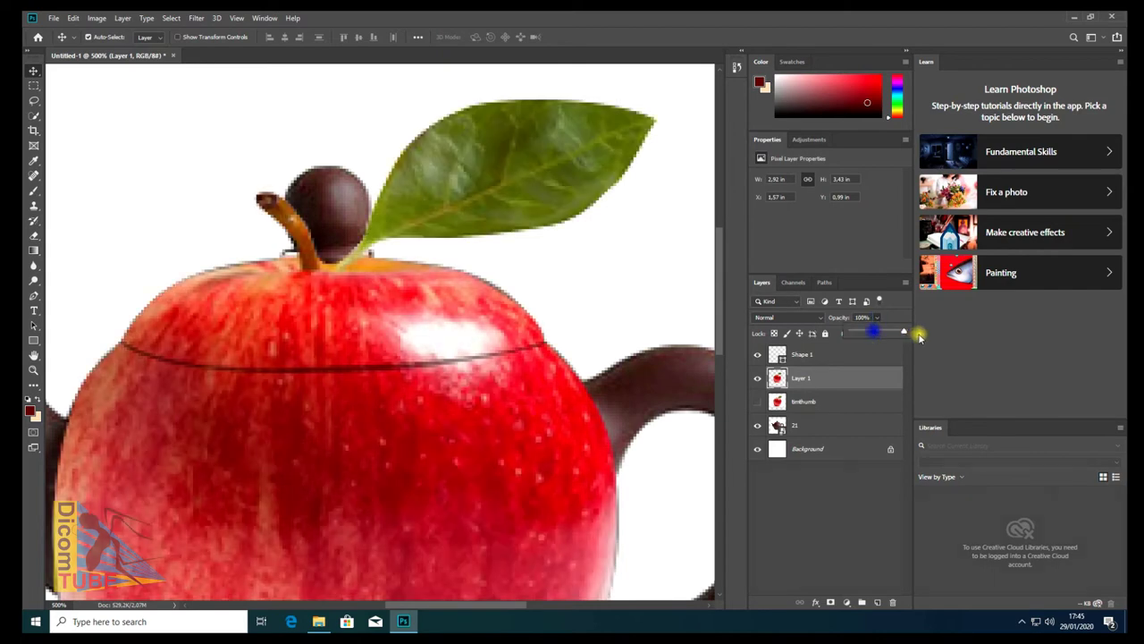
{"action": "scroll", "coordinate": [430, 361], "scroll_direction": "down", "scroll_amount": 5}
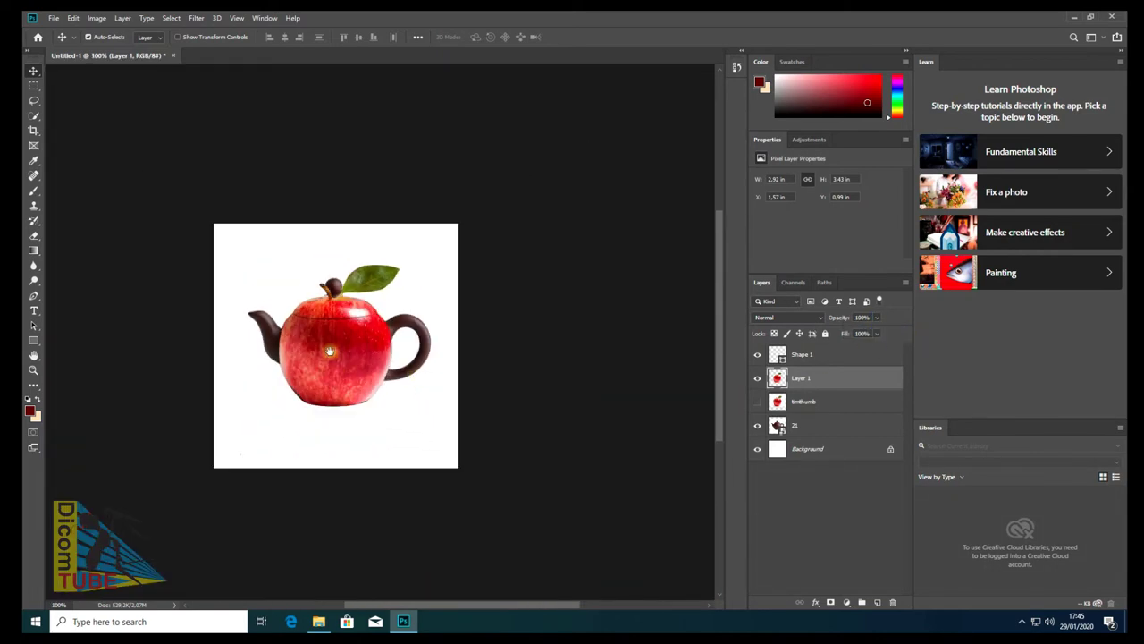
{"action": "scroll", "coordinate": [330, 352], "scroll_direction": "up", "scroll_amount": 3}
{"action": "scroll", "coordinate": [322, 331], "scroll_direction": "up", "scroll_amount": 2}
Set the Shape 1 lid line opacity to about 52%.
{"action": "left_click", "coordinate": [821, 355]}
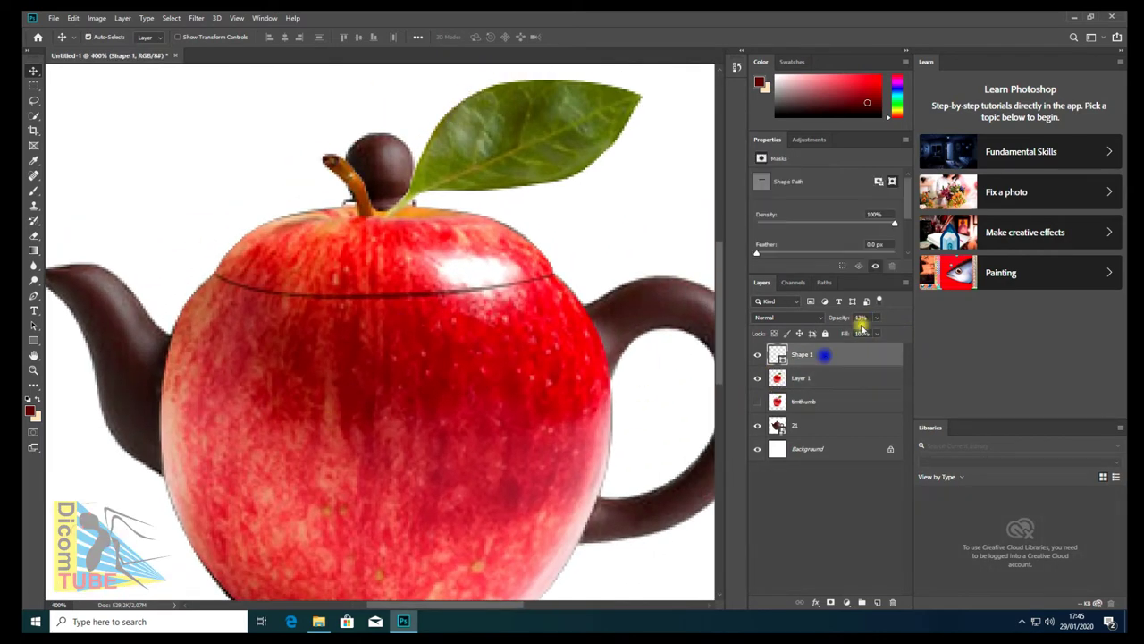
{"action": "left_click", "coordinate": [877, 317]}
{"action": "left_click_drag", "start_coordinate": [879, 333], "coordinate": [881, 334]}
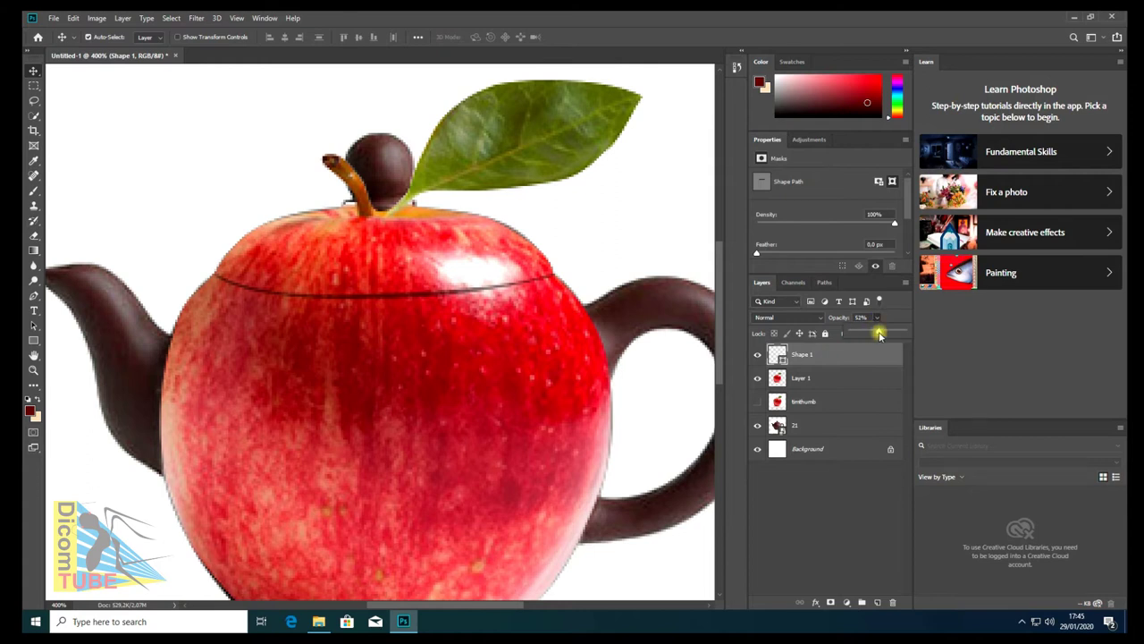
{"action": "left_click", "coordinate": [792, 338]}
{"action": "scroll", "coordinate": [403, 363], "scroll_direction": "down", "scroll_amount": 2}
{"action": "scroll", "coordinate": [375, 357], "scroll_direction": "down", "scroll_amount": 3}
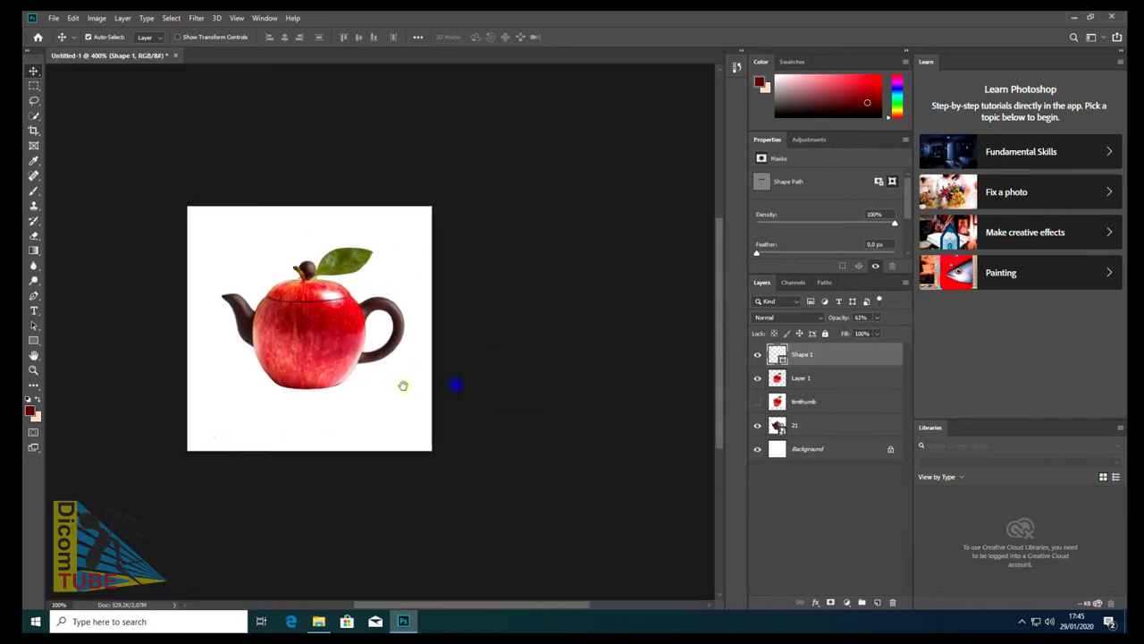
{"action": "scroll", "coordinate": [308, 355], "scroll_direction": "up", "scroll_amount": 1}
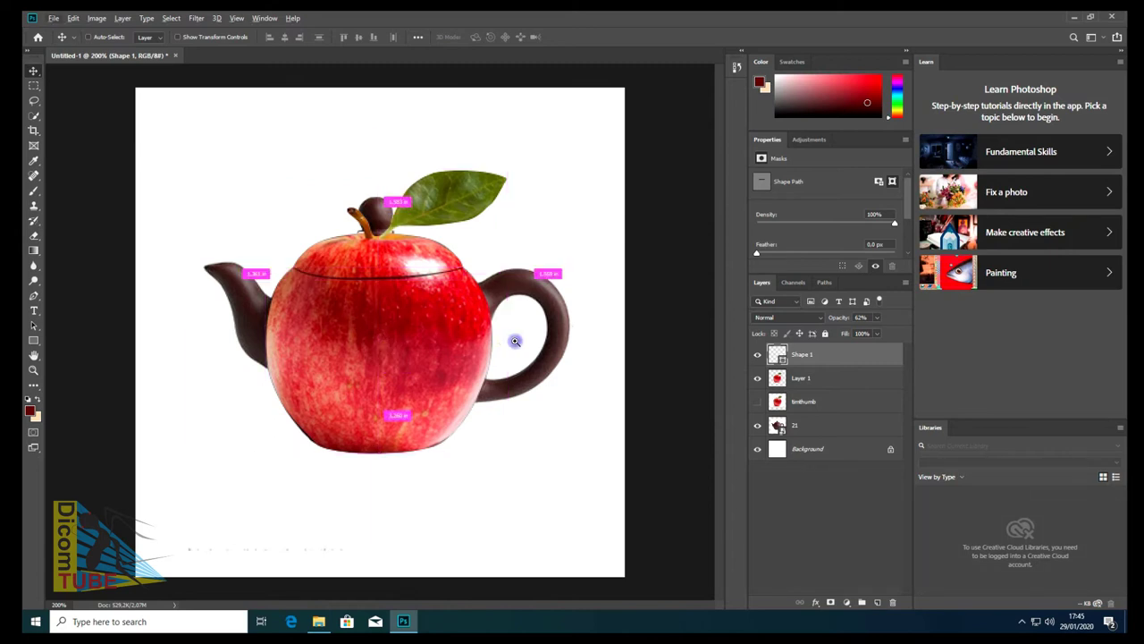
{"action": "scroll", "coordinate": [501, 342], "scroll_direction": "up", "scroll_amount": 1}
On Layer 1, marquee a rectangle of apple skin and copy it to a new layer.
{"action": "left_click", "coordinate": [791, 407]}
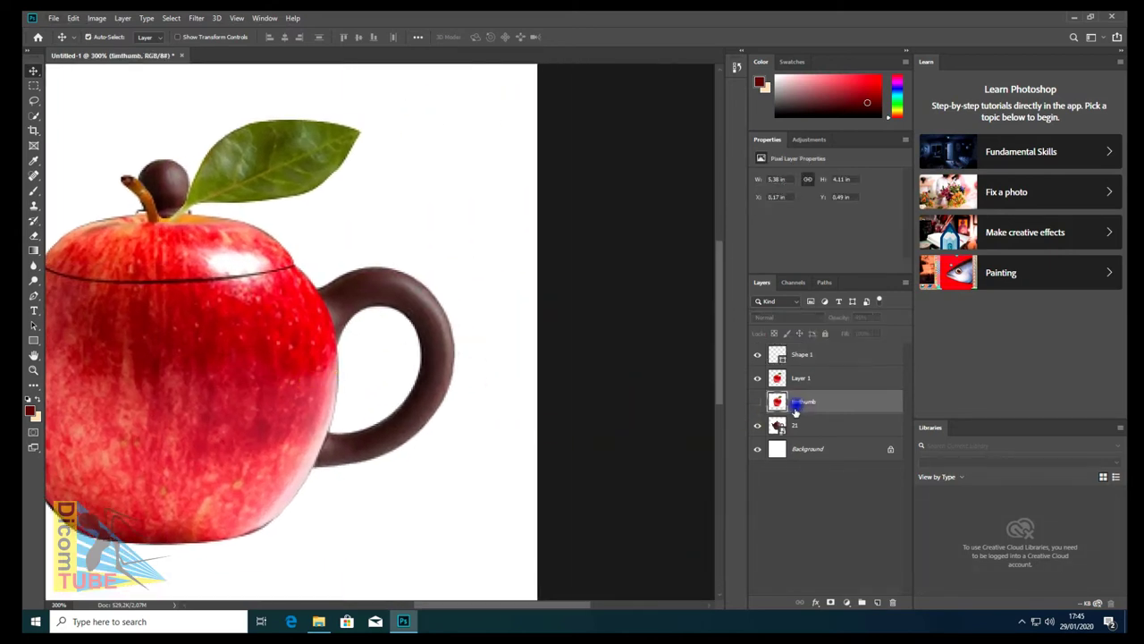
{"action": "left_click", "coordinate": [804, 380]}
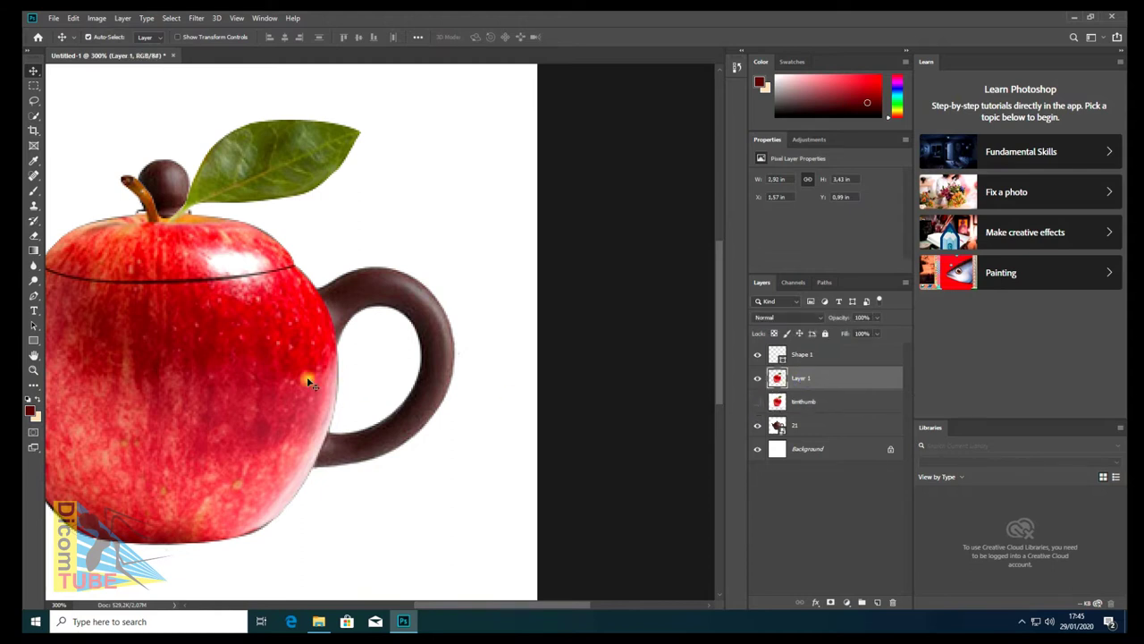
{"action": "key", "text": "m"}
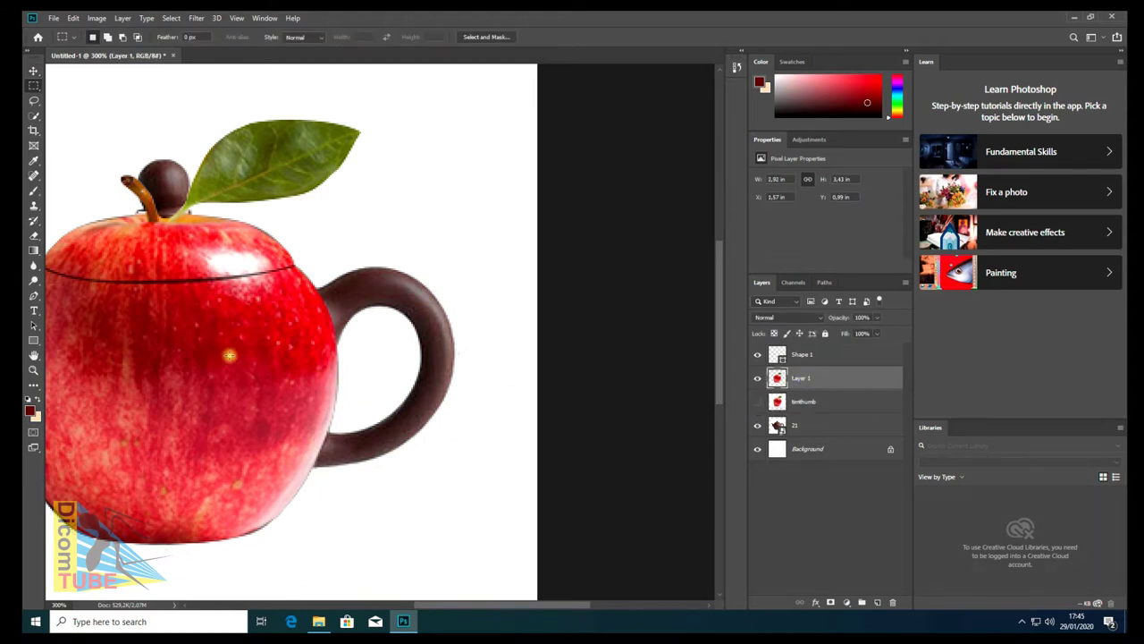
{"action": "left_click_drag", "start_coordinate": [230, 356], "coordinate": [301, 325]}
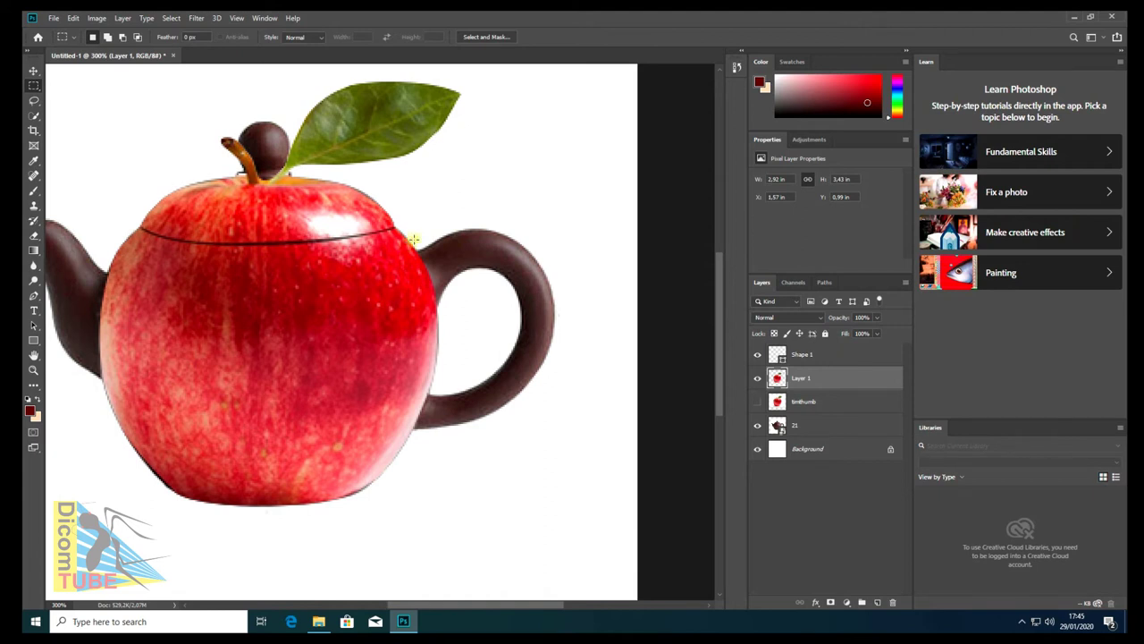
{"action": "left_click_drag", "start_coordinate": [411, 231], "coordinate": [566, 450]}
{"action": "mouse_move", "coordinate": [474, 339]}
{"action": "left_mouse_down"}
{"action": "mouse_move", "coordinate": [432, 364]}
{"action": "mouse_move", "coordinate": [265, 385]}
{"action": "left_mouse_up"}
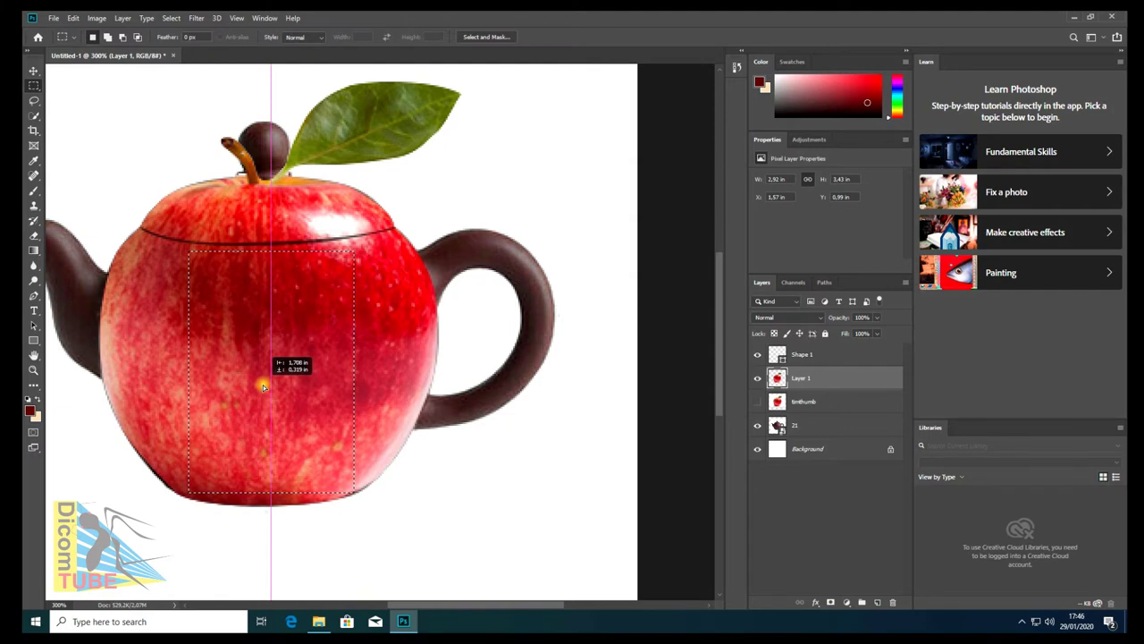
{"action": "left_click_drag", "start_coordinate": [263, 384], "coordinate": [263, 384]}
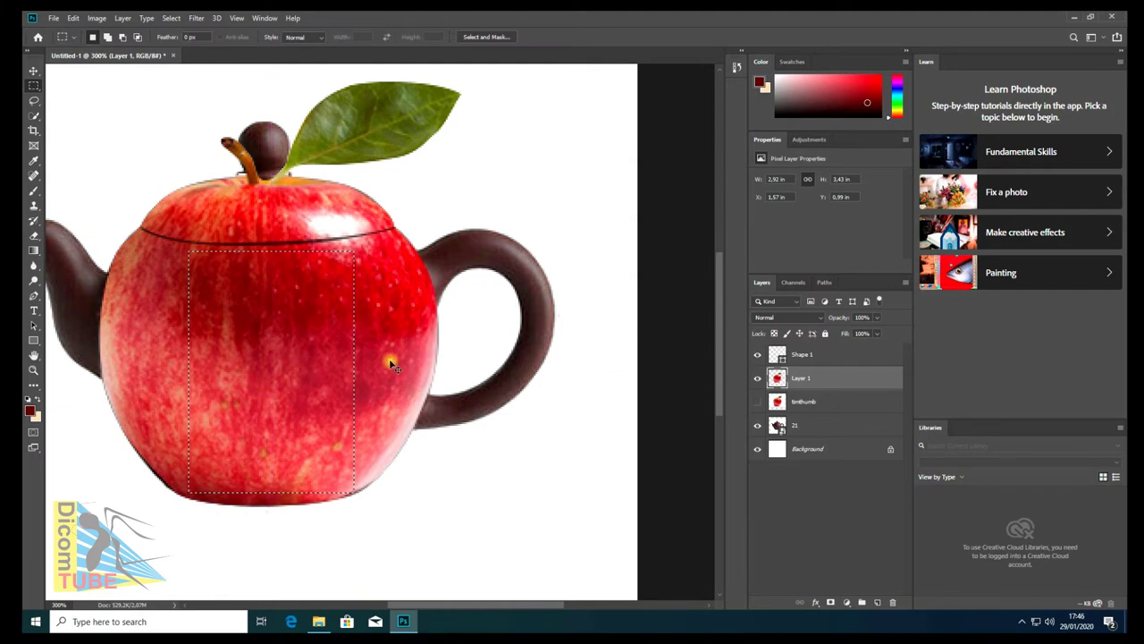
{"action": "key", "text": "ctrl+j"}
Move the skin patch over the teapot handle and lower its opacity to 68%.
{"action": "key", "text": "v"}
{"action": "left_click_drag", "start_coordinate": [281, 362], "coordinate": [489, 321]}
{"action": "left_click", "coordinate": [880, 319]}
{"action": "mouse_move", "coordinate": [877, 333]}
{"action": "left_mouse_down"}
{"action": "mouse_move", "coordinate": [850, 333]}
{"action": "mouse_move", "coordinate": [862, 334]}
{"action": "left_mouse_up"}
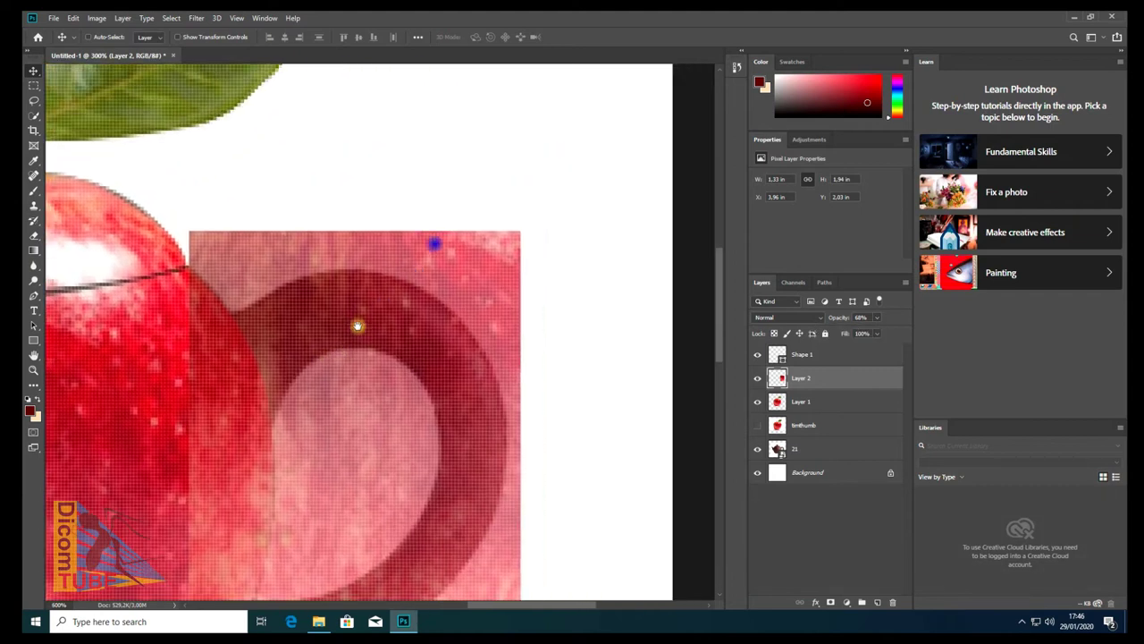
Zoom in on the handle and set the Pen tool to Path mode.
{"action": "left_click_drag", "start_coordinate": [528, 279], "coordinate": [30, 279]}
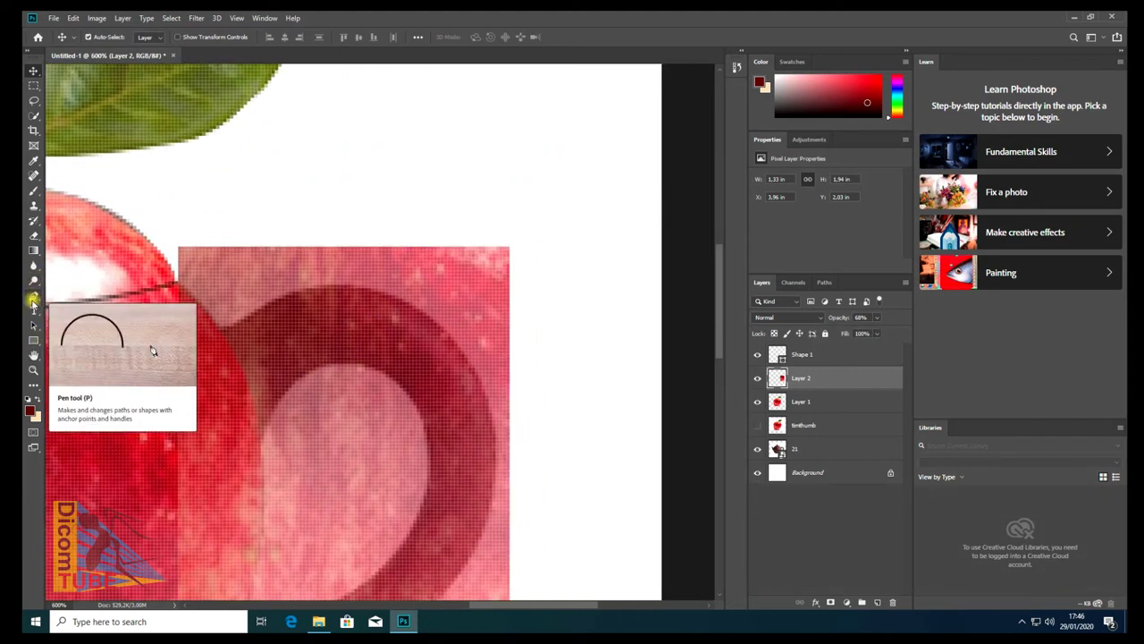
{"action": "left_click", "coordinate": [34, 295]}
{"action": "left_click", "coordinate": [125, 36]}
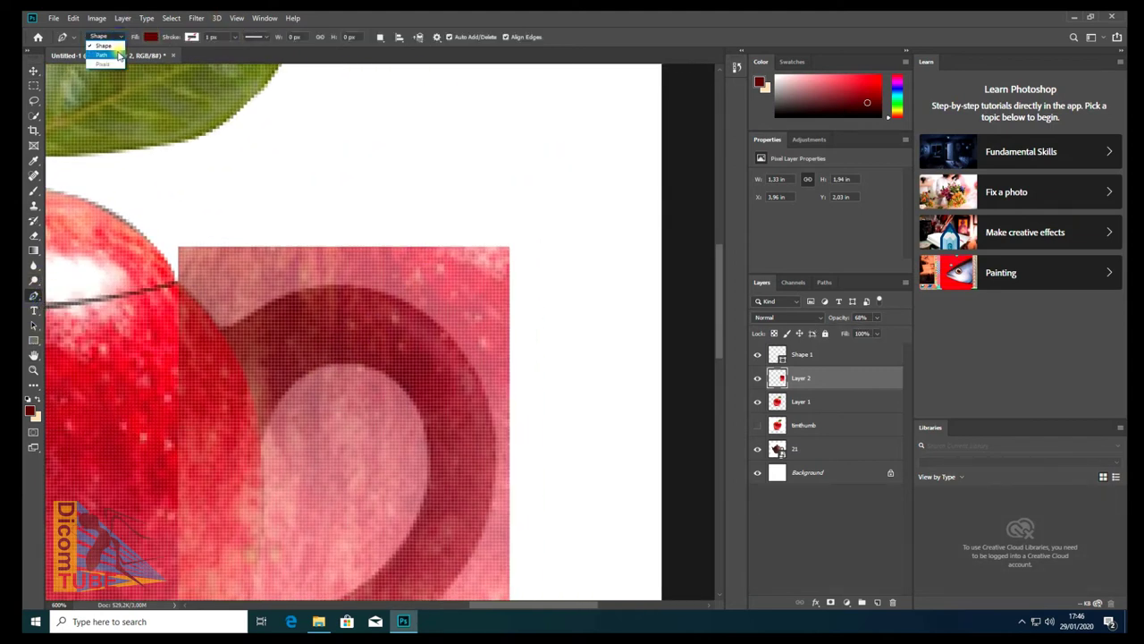
{"action": "left_click", "coordinate": [116, 51]}
{"action": "scroll", "coordinate": [227, 342], "scroll_direction": "up", "scroll_amount": 3}
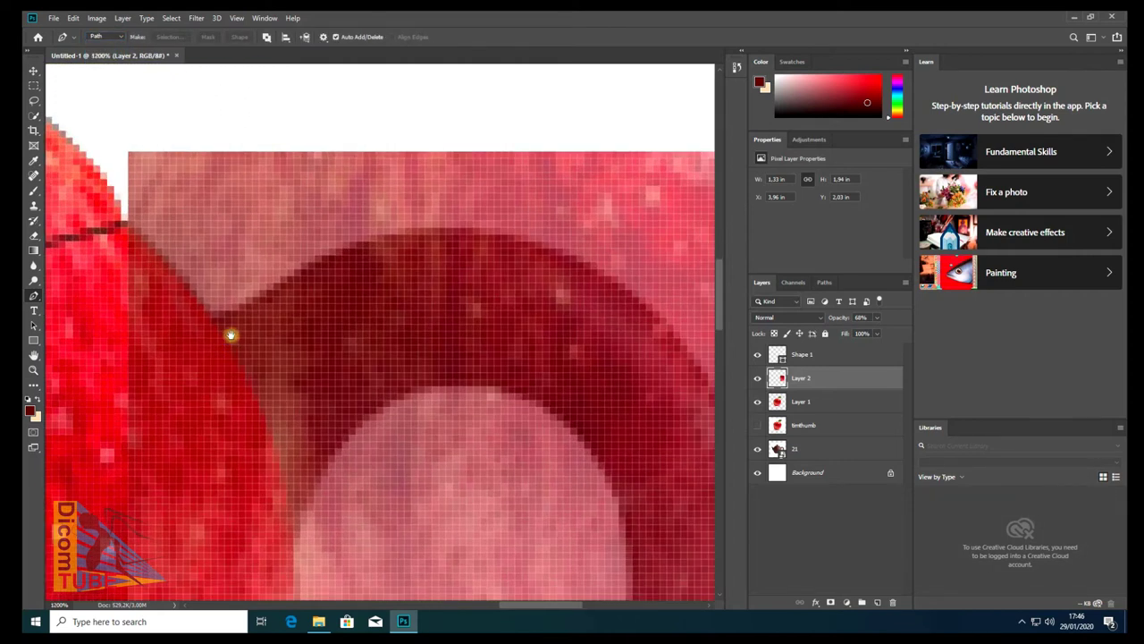
Trace anchor points around the teapot handle's outer outline.
{"action": "left_click", "coordinate": [269, 286]}
{"action": "left_click", "coordinate": [370, 242]}
{"action": "left_click", "coordinate": [468, 280]}
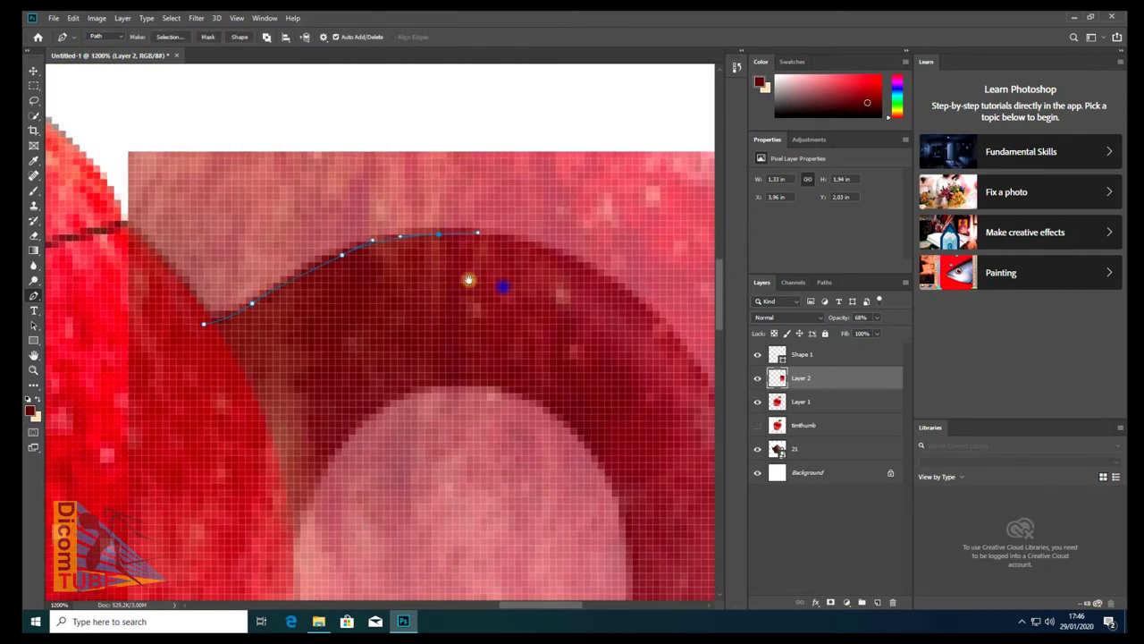
{"action": "scroll", "coordinate": [470, 309], "scroll_direction": "down", "scroll_amount": 5}
{"action": "left_click", "coordinate": [545, 176]}
{"action": "scroll", "coordinate": [521, 286], "scroll_direction": "down", "scroll_amount": 3}
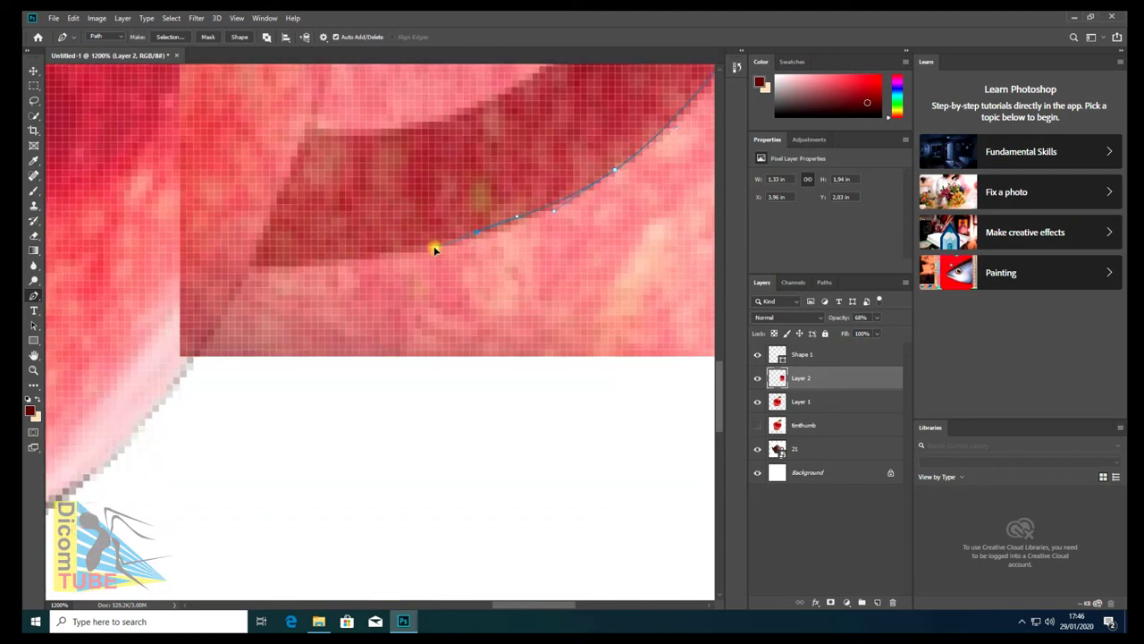
{"action": "left_click", "coordinate": [252, 254]}
{"action": "left_click", "coordinate": [239, 307]}
{"action": "left_click_drag", "start_coordinate": [357, 333], "coordinate": [405, 336]}
{"action": "scroll", "coordinate": [473, 269], "scroll_direction": "down", "scroll_amount": 2}
{"action": "scroll", "coordinate": [584, 140], "scroll_direction": "down", "scroll_amount": 1}
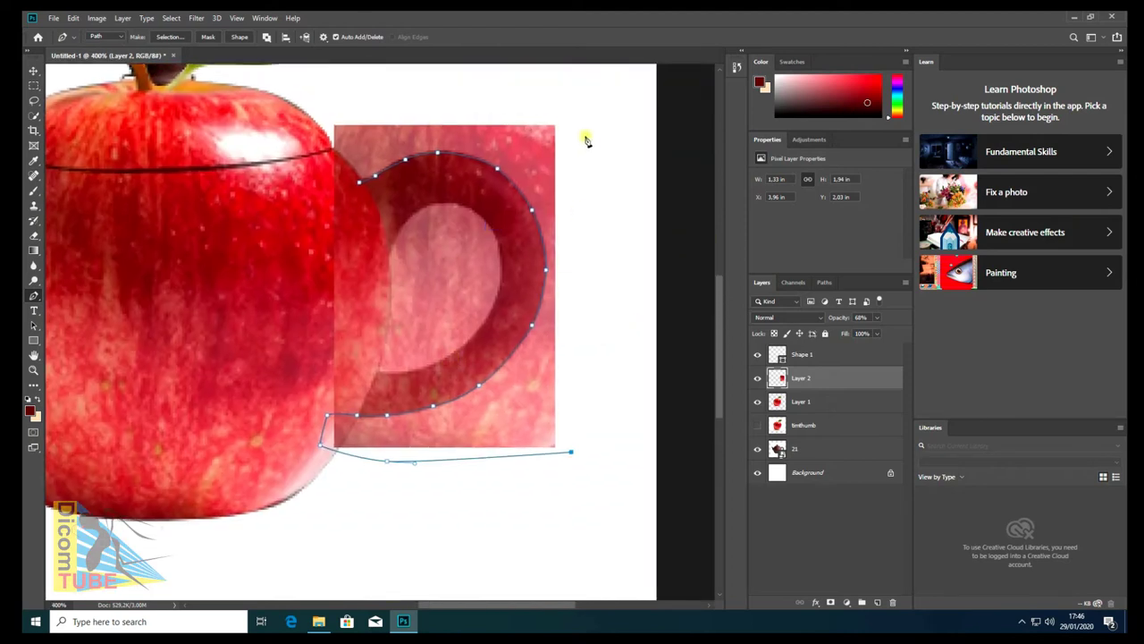
Make a selection from the handle path, invert it, and delete the skin outside.
{"action": "right_click", "coordinate": [374, 202]}
{"action": "left_click", "coordinate": [420, 268]}
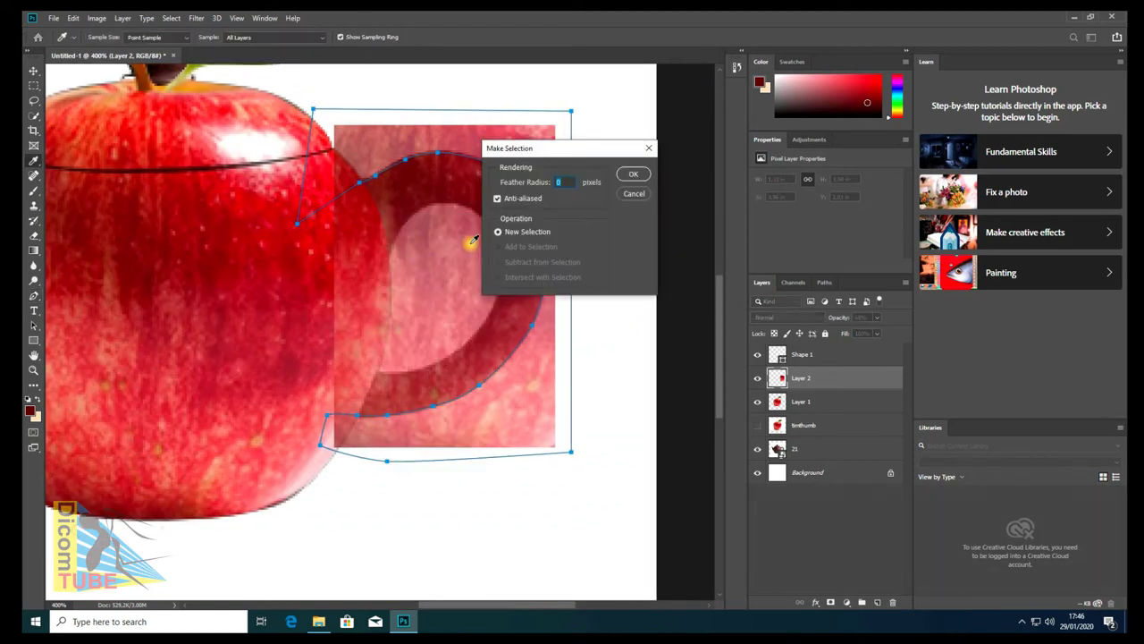
{"action": "key", "text": "Return"}
{"action": "key", "text": "ctrl+shift+i"}
{"action": "key", "text": "Delete"}
{"action": "key", "text": "ctrl+d"}
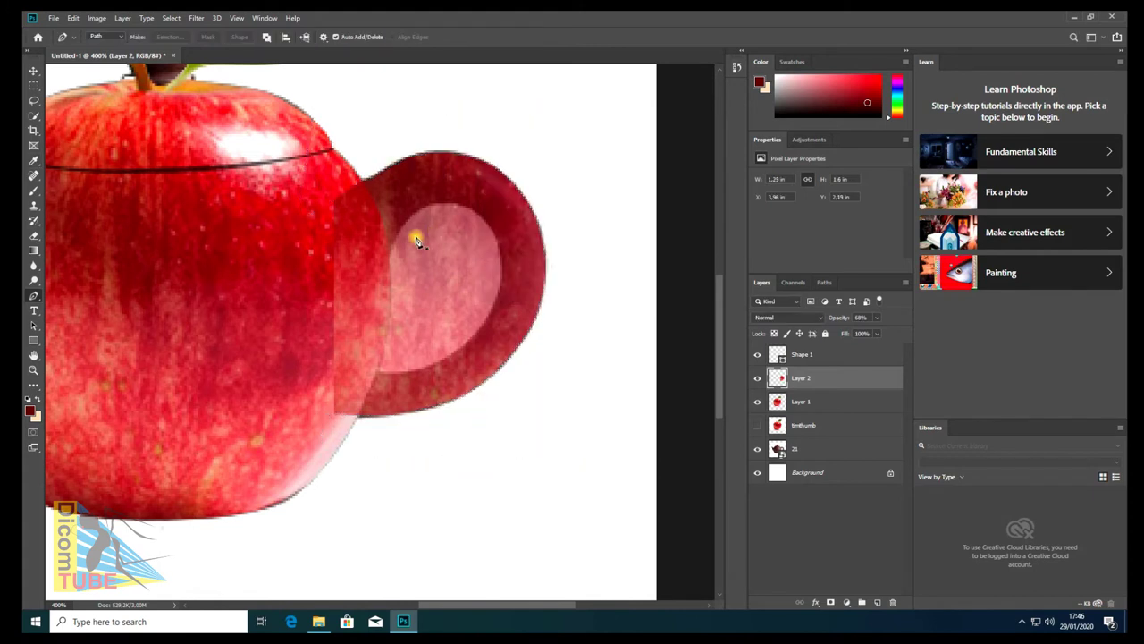
Trace the handle's inner hole, make it a selection, and delete that skin.
{"action": "scroll", "coordinate": [381, 256], "scroll_direction": "up", "scroll_amount": 2}
{"action": "mouse_move", "coordinate": [383, 268]}
{"action": "left_mouse_down"}
{"action": "mouse_move", "coordinate": [403, 223]}
{"action": "mouse_move", "coordinate": [490, 179]}
{"action": "left_mouse_up"}
{"action": "mouse_move", "coordinate": [548, 240]}
{"action": "left_mouse_down"}
{"action": "mouse_move", "coordinate": [557, 291]}
{"action": "mouse_move", "coordinate": [510, 312]}
{"action": "left_mouse_up"}
{"action": "left_click", "coordinate": [487, 400]}
{"action": "scroll", "coordinate": [509, 358], "scroll_direction": "down", "scroll_amount": 2}
{"action": "left_click", "coordinate": [451, 306]}
{"action": "right_click", "coordinate": [469, 189]}
{"action": "left_click", "coordinate": [523, 253]}
{"action": "key", "text": "Return"}
{"action": "key", "text": "Delete"}
{"action": "key", "text": "ctrl+d"}
Move Layer 2 beneath Layer 1 and raise its opacity to 100%.
{"action": "left_click_drag", "start_coordinate": [804, 377], "coordinate": [808, 413]}
{"action": "left_click", "coordinate": [33, 70]}
{"action": "scroll", "coordinate": [469, 313], "scroll_direction": "down", "scroll_amount": 3}
{"action": "left_click_drag", "start_coordinate": [876, 318], "coordinate": [907, 331]}
{"action": "scroll", "coordinate": [439, 284], "scroll_direction": "down", "scroll_amount": 2}
{"action": "scroll", "coordinate": [321, 293], "scroll_direction": "up", "scroll_amount": 1}
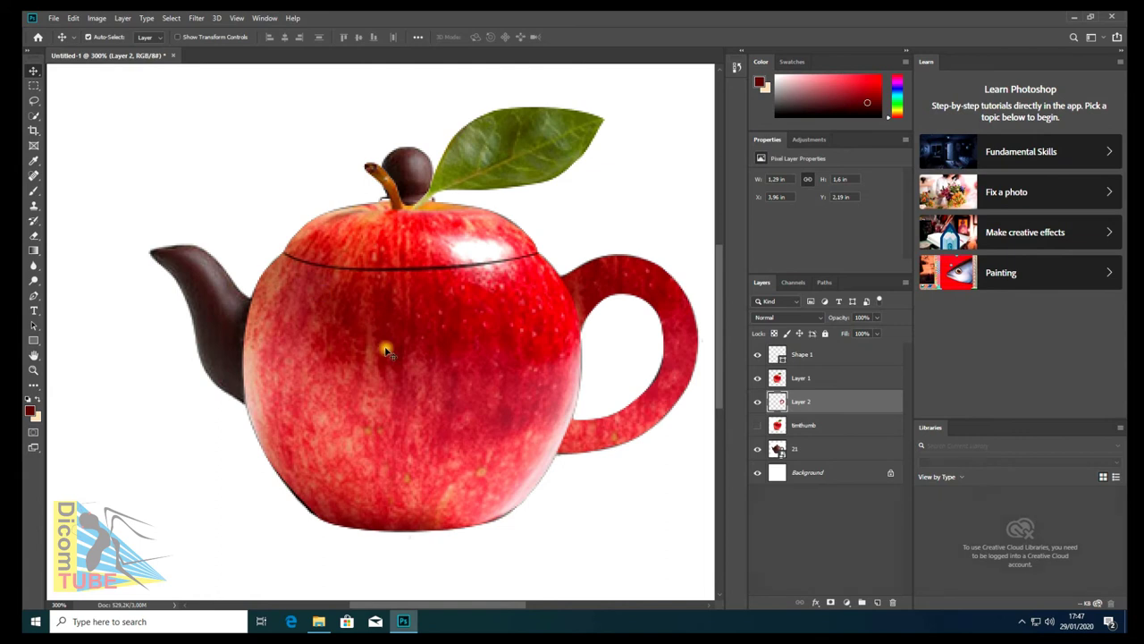
Marquee a rectangle of apple skin on Layer 1.
{"action": "left_click", "coordinate": [813, 380]}
{"action": "key", "text": "m"}
{"action": "left_click_drag", "start_coordinate": [135, 225], "coordinate": [272, 419]}
{"action": "mouse_move", "coordinate": [177, 314]}
{"action": "left_mouse_down"}
{"action": "mouse_move", "coordinate": [313, 382]}
{"action": "mouse_move", "coordinate": [379, 378]}
{"action": "mouse_move", "coordinate": [181, 308]}
{"action": "left_mouse_up"}
Copy the skin selection to Layer 3 and lower its opacity to about 58%.
{"action": "key", "text": "ctrl+j"}
{"action": "key", "text": "v"}
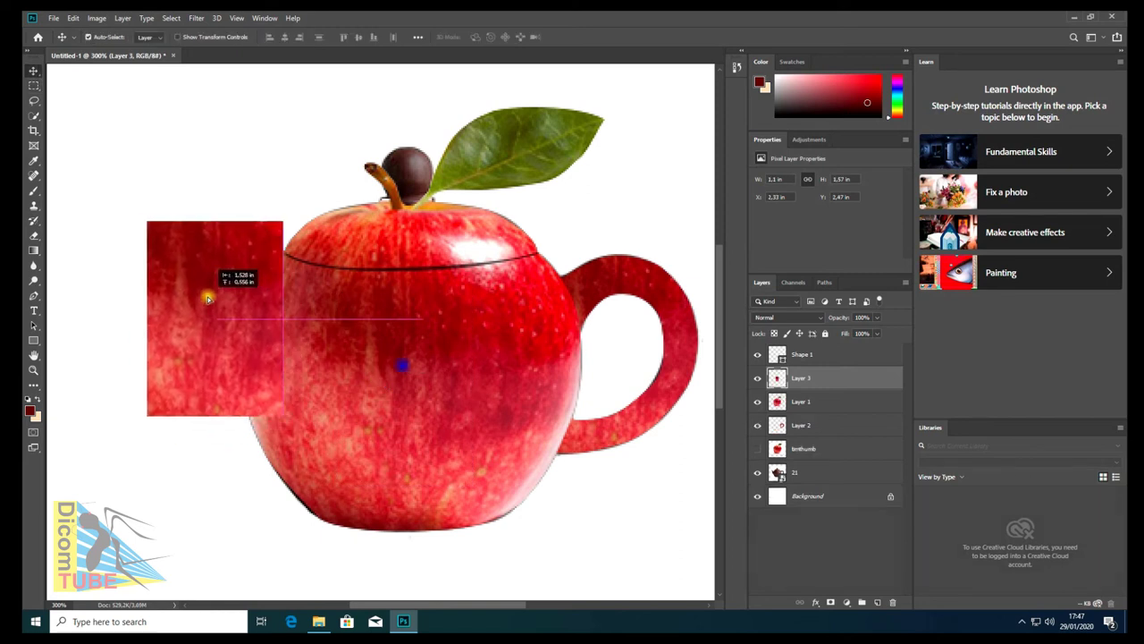
{"action": "left_click", "coordinate": [877, 317]}
{"action": "left_click_drag", "start_coordinate": [853, 333], "coordinate": [856, 335]}
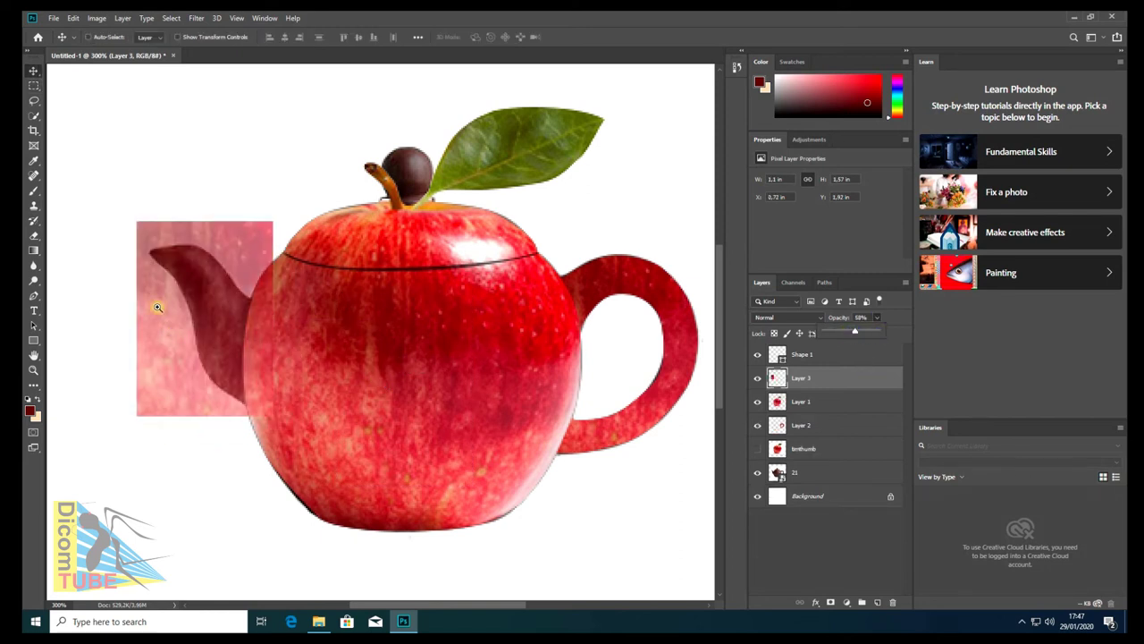
{"action": "scroll", "coordinate": [156, 304], "scroll_direction": "up", "scroll_amount": 2}
With the Pen tool, trace the spout's upper edge from the apple to its tip.
{"action": "left_click", "coordinate": [34, 295]}
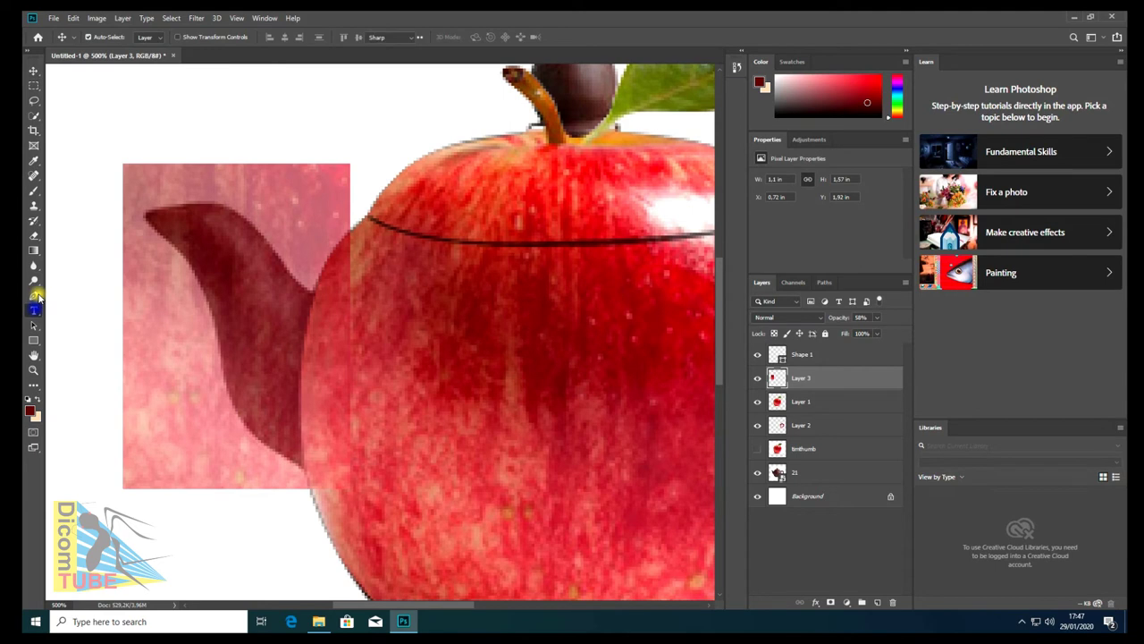
{"action": "scroll", "coordinate": [304, 296], "scroll_direction": "up", "scroll_amount": 3}
{"action": "scroll", "coordinate": [363, 401], "scroll_direction": "up", "scroll_amount": 1}
{"action": "left_click_drag", "start_coordinate": [467, 434], "coordinate": [490, 432]}
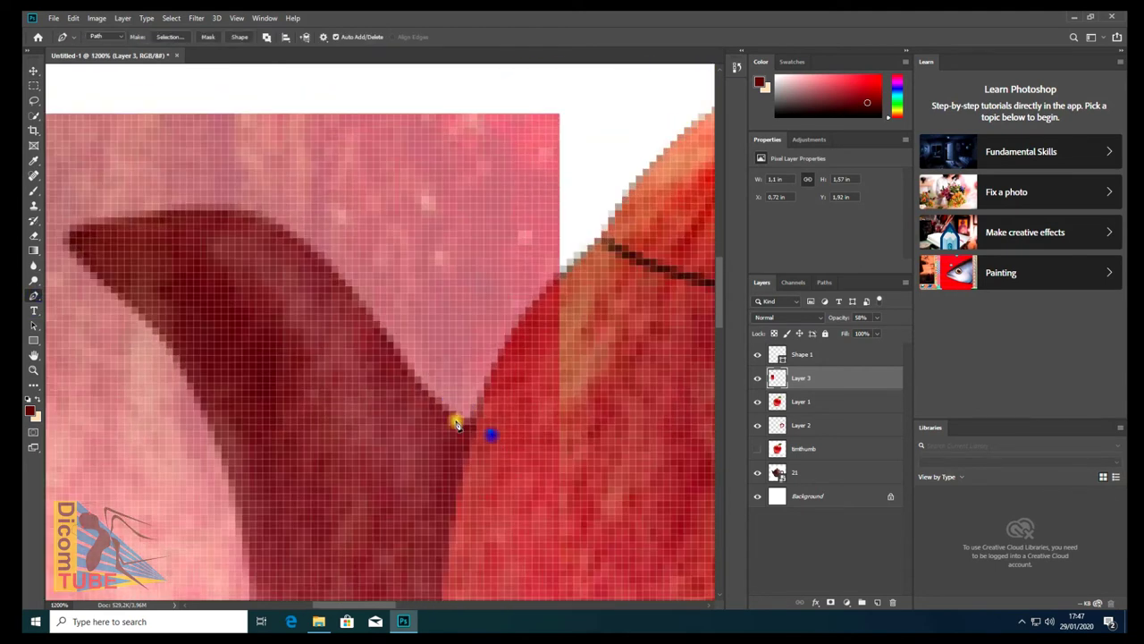
{"action": "left_click", "coordinate": [430, 399]}
{"action": "left_click", "coordinate": [390, 349]}
{"action": "mouse_move", "coordinate": [296, 238]}
{"action": "left_mouse_down"}
{"action": "mouse_move", "coordinate": [423, 342]}
{"action": "mouse_move", "coordinate": [377, 321]}
{"action": "left_mouse_up"}
{"action": "left_click", "coordinate": [361, 320]}
{"action": "left_click", "coordinate": [206, 338]}
Continue the path down the spout's underside and left edge.
{"action": "left_click", "coordinate": [199, 350]}
{"action": "left_click", "coordinate": [279, 427]}
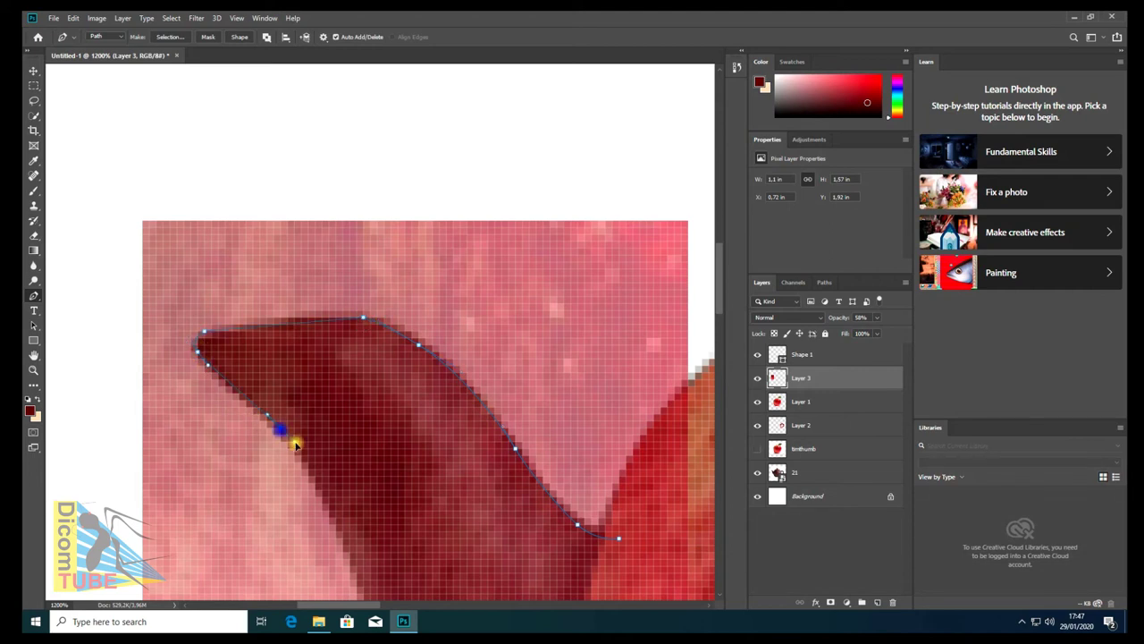
{"action": "left_click", "coordinate": [301, 452]}
{"action": "left_click_drag", "start_coordinate": [322, 509], "coordinate": [291, 298]}
{"action": "left_click", "coordinate": [316, 319]}
{"action": "left_click_drag", "start_coordinate": [343, 439], "coordinate": [328, 324]}
{"action": "left_click", "coordinate": [334, 287]}
{"action": "left_click", "coordinate": [338, 349]}
{"action": "left_click", "coordinate": [345, 407]}
Close the spout path at its bottom tip and choose Make Selection.
{"action": "left_click_drag", "start_coordinate": [355, 392], "coordinate": [336, 262]}
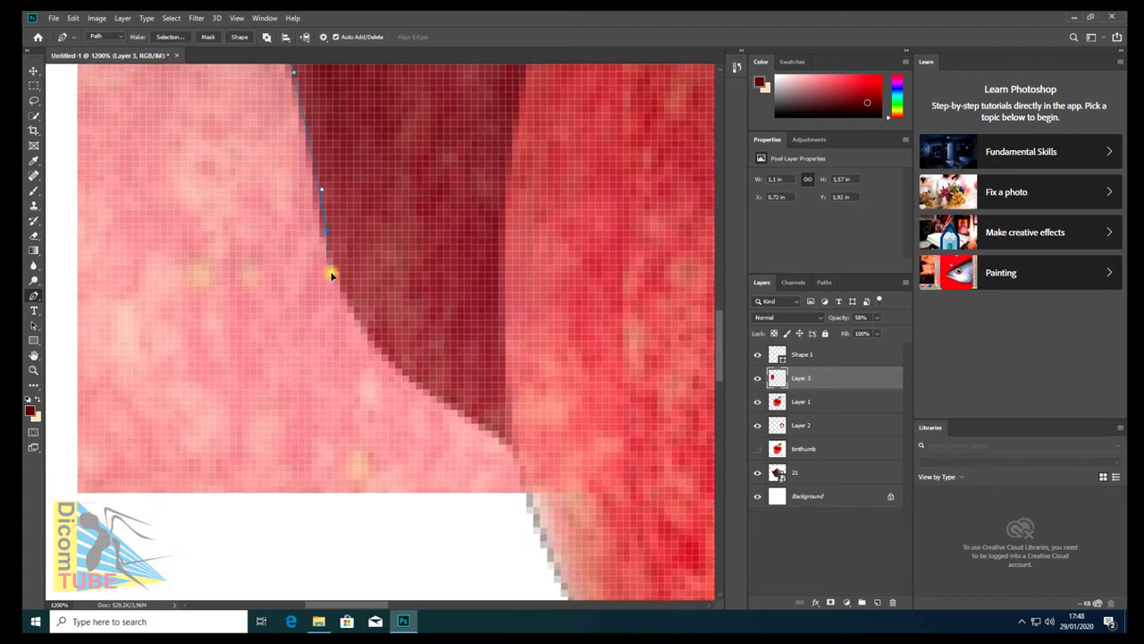
{"action": "left_click_drag", "start_coordinate": [459, 415], "coordinate": [439, 350]}
{"action": "left_click", "coordinate": [434, 296]}
{"action": "scroll", "coordinate": [452, 319], "scroll_direction": "down", "scroll_amount": 2}
{"action": "left_click", "coordinate": [447, 252]}
{"action": "right_click", "coordinate": [393, 259]}
{"action": "left_click", "coordinate": [437, 319]}
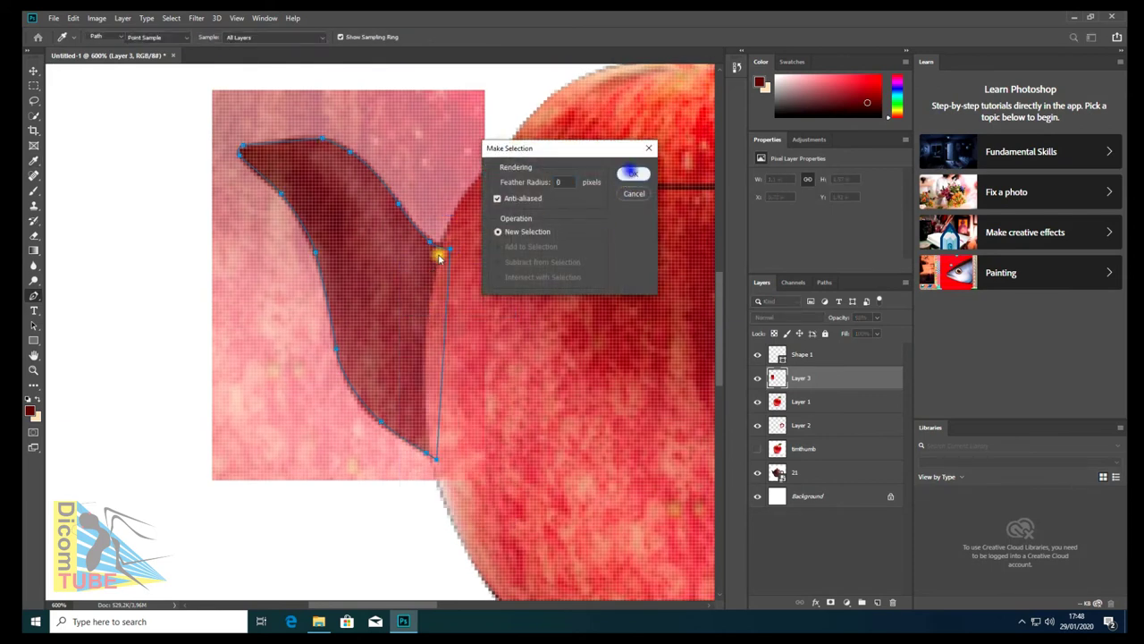
Copy the spout-shaped skin to Layer 4, delete Layer 3, and move Layer 4 below Layer 1.
{"action": "key", "text": "Return"}
{"action": "key", "text": "ctrl+j"}
{"action": "key", "text": "v"}
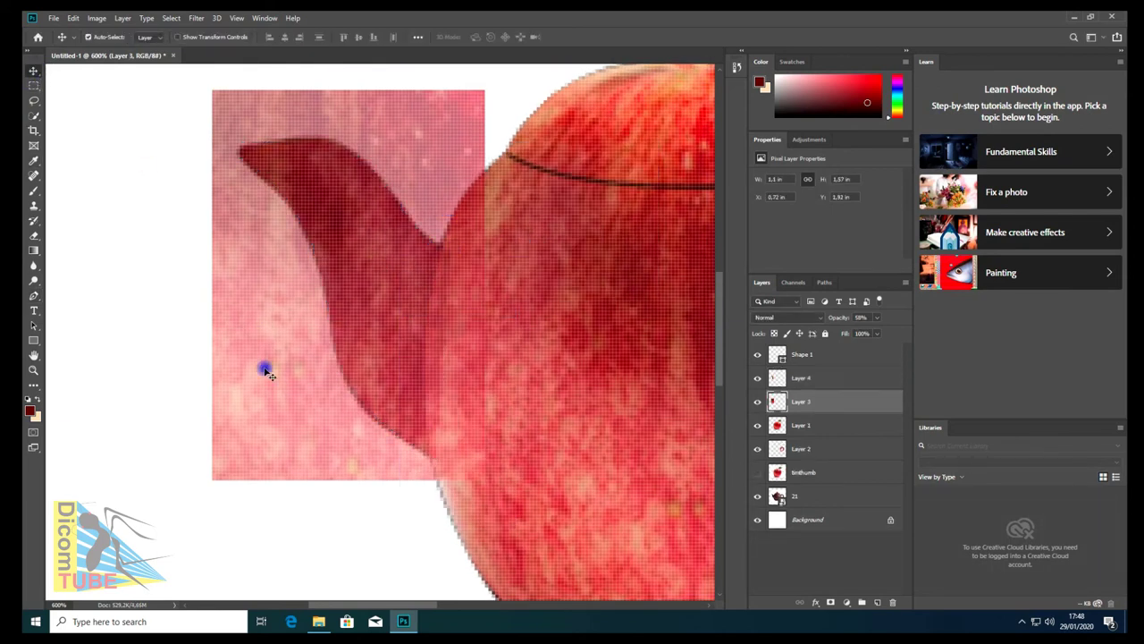
{"action": "key", "text": "Delete"}
{"action": "scroll", "coordinate": [271, 321], "scroll_direction": "down", "scroll_amount": 1}
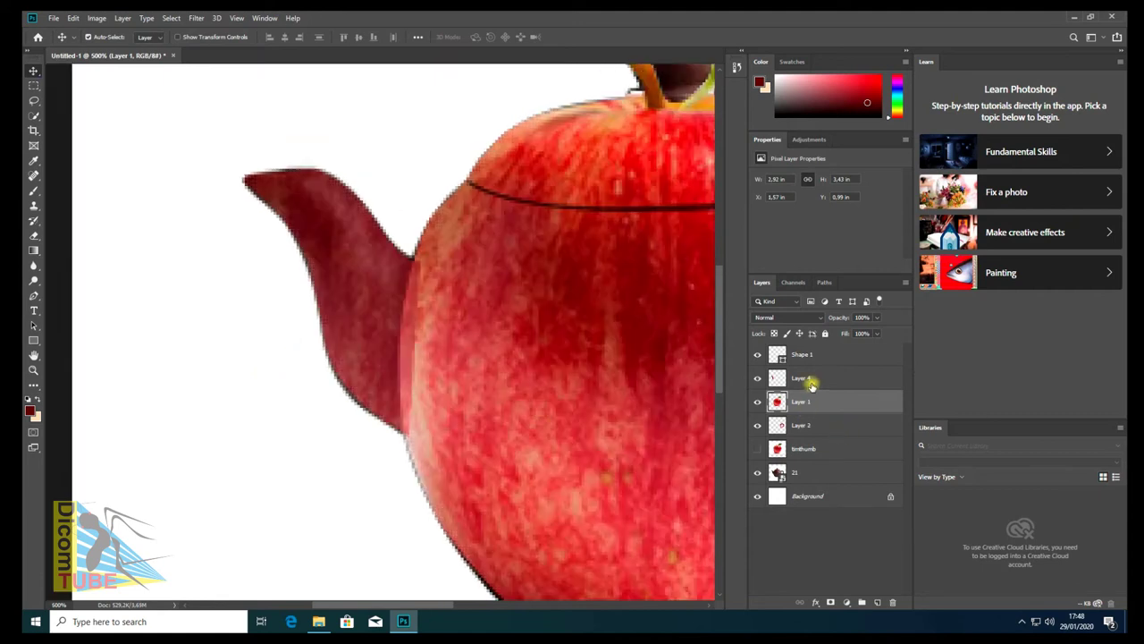
{"action": "left_click_drag", "start_coordinate": [812, 383], "coordinate": [818, 414]}
Select Layer 1, pick the Burn tool, and toggle layer 21's visibility off and on.
{"action": "scroll", "coordinate": [375, 339], "scroll_direction": "down", "scroll_amount": 3}
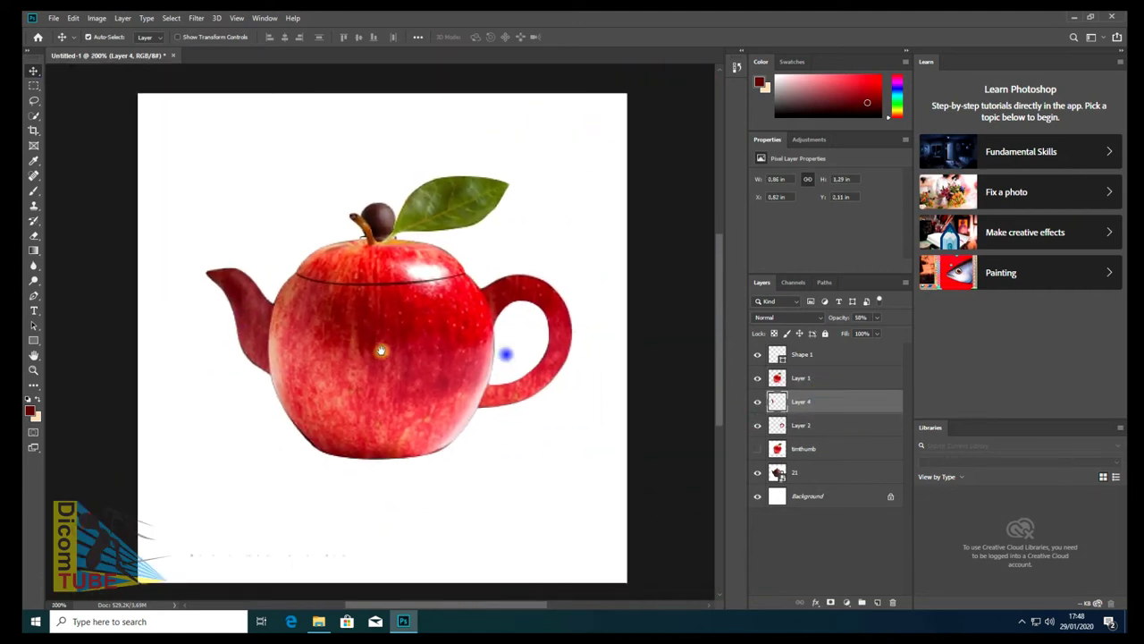
{"action": "scroll", "coordinate": [381, 351], "scroll_direction": "up", "scroll_amount": 1}
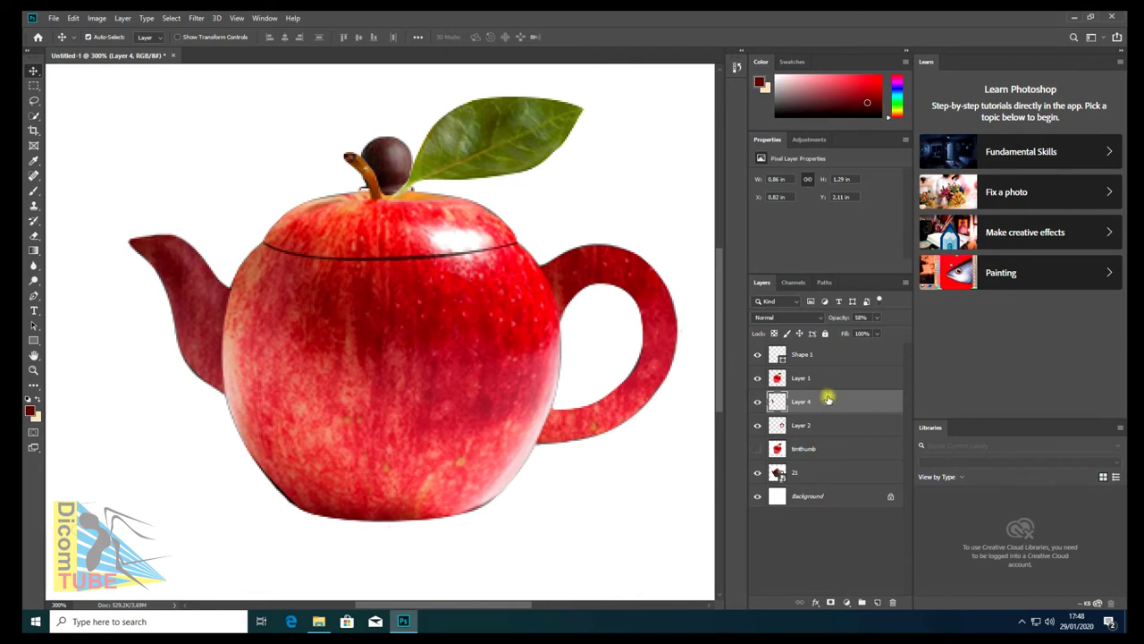
{"action": "left_click", "coordinate": [818, 375]}
{"action": "left_click", "coordinate": [34, 278]}
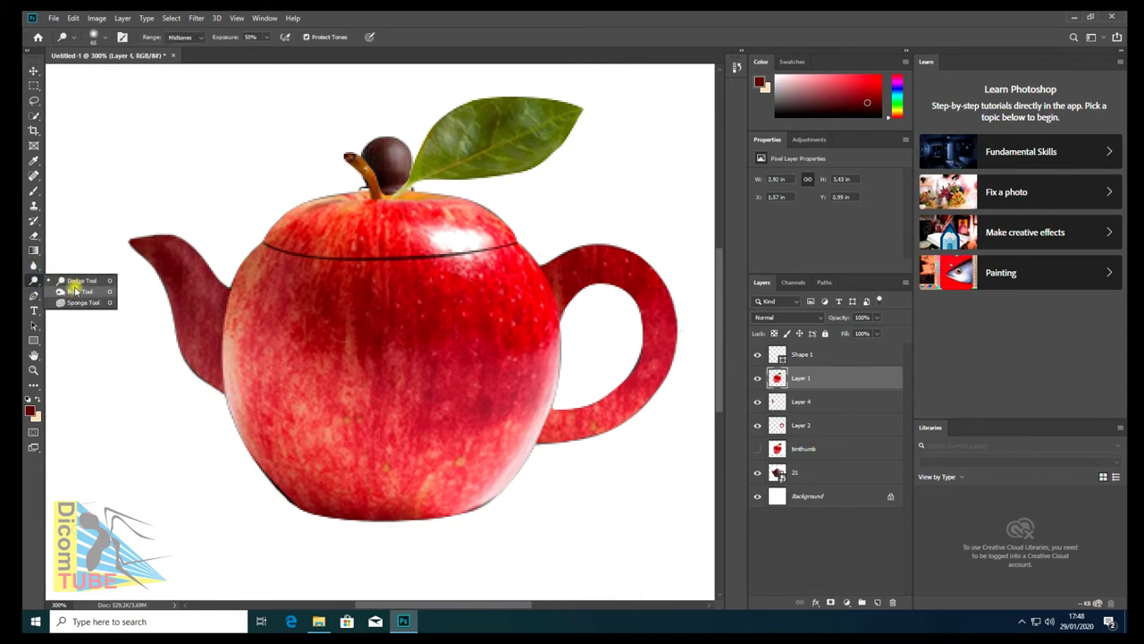
{"action": "left_click", "coordinate": [76, 290]}
{"action": "left_click", "coordinate": [758, 473]}
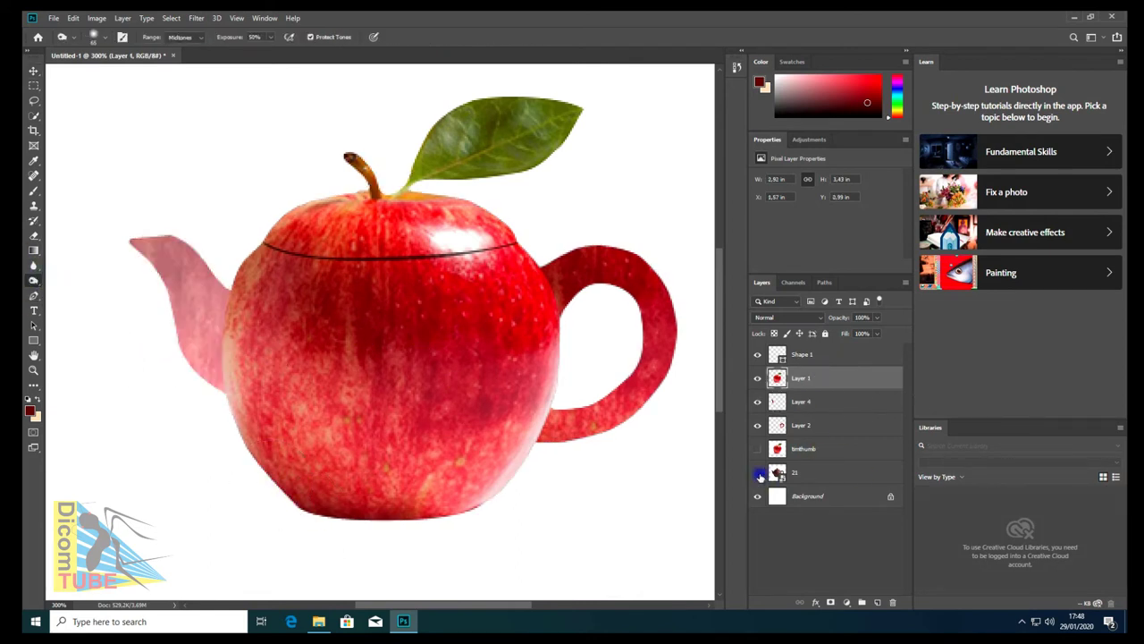
{"action": "left_click", "coordinate": [758, 473]}
Select Layer 4, then Layer 1, check its opacity, and hide layer 21.
{"action": "key", "text": "v"}
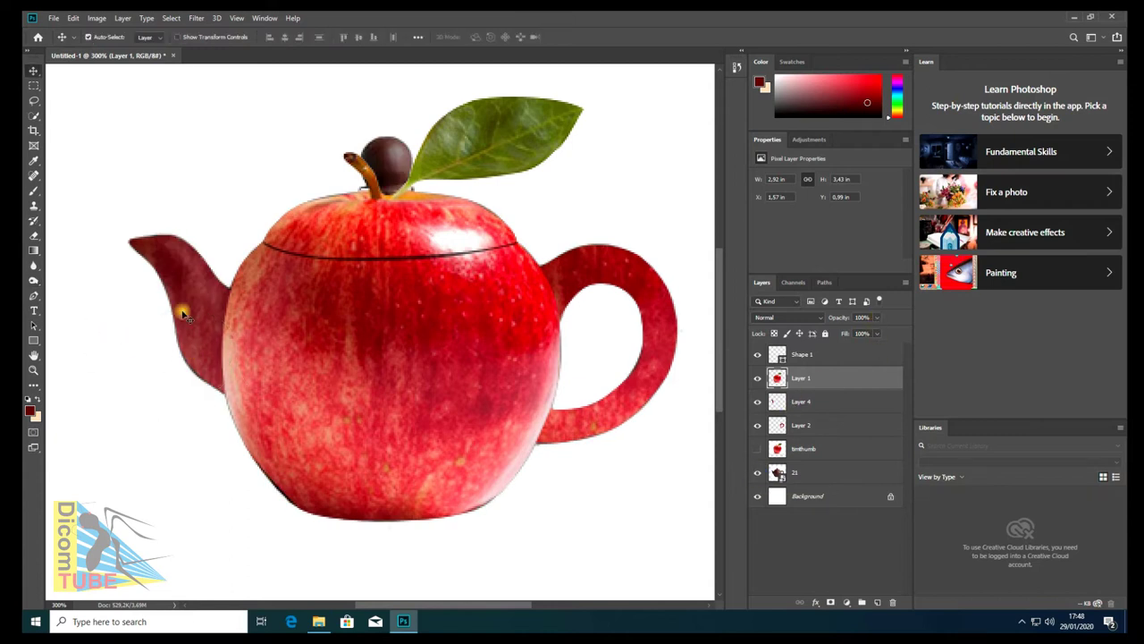
{"action": "left_click", "coordinate": [188, 309]}
{"action": "left_click", "coordinate": [823, 377]}
{"action": "left_click", "coordinate": [877, 318]}
{"action": "left_click", "coordinate": [807, 395]}
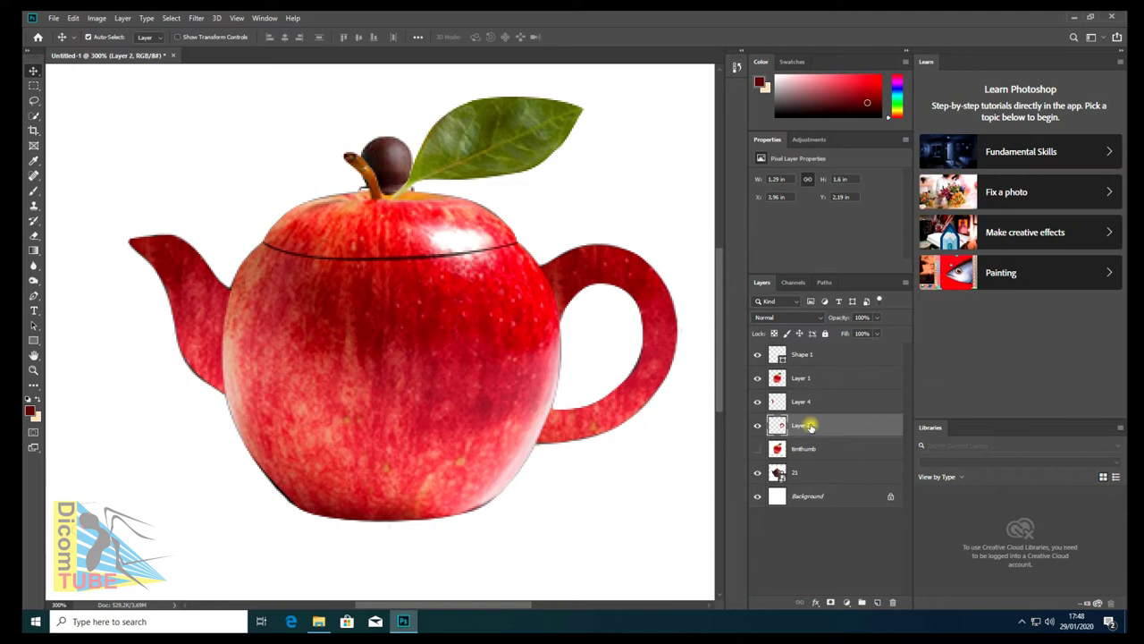
{"action": "left_click", "coordinate": [758, 473]}
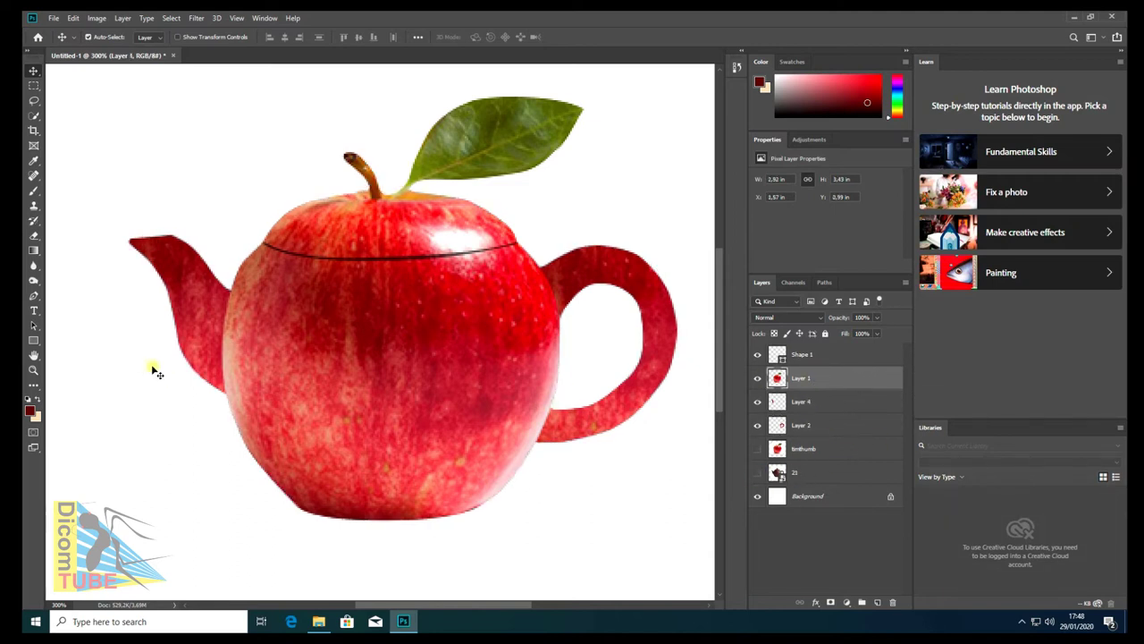
Choose the Blur tool with a soft General Brushes brush on spout Layer 4.
{"action": "left_click", "coordinate": [34, 266]}
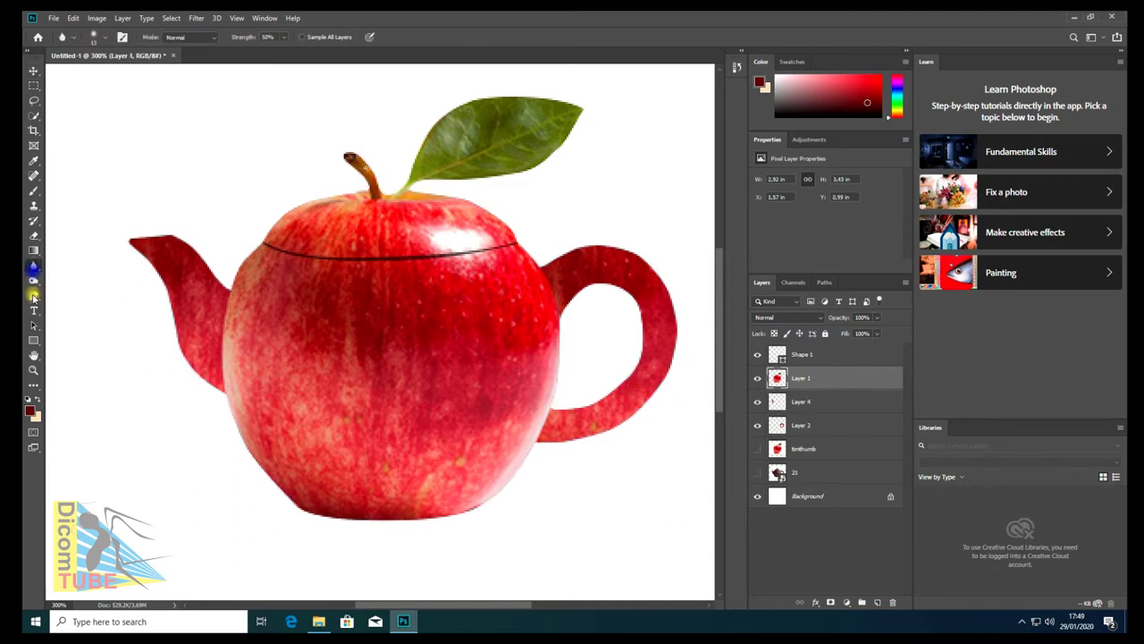
{"action": "left_click", "coordinate": [149, 269]}
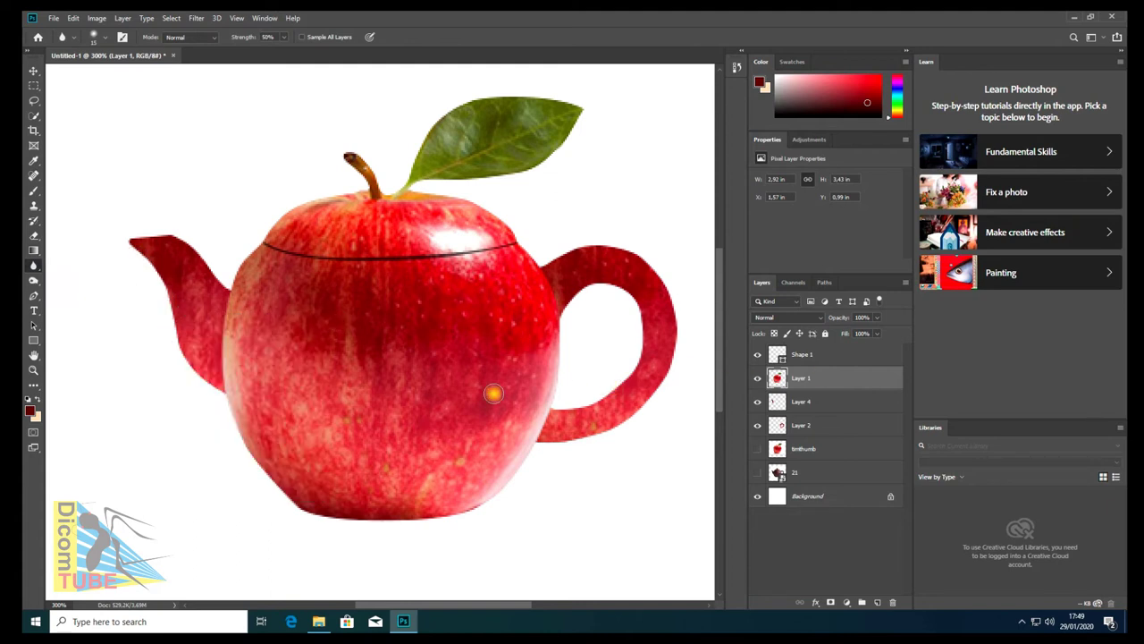
{"action": "key", "text": "v"}
{"action": "left_click", "coordinate": [192, 294]}
{"action": "left_click", "coordinate": [34, 266]}
{"action": "right_click", "coordinate": [177, 288]}
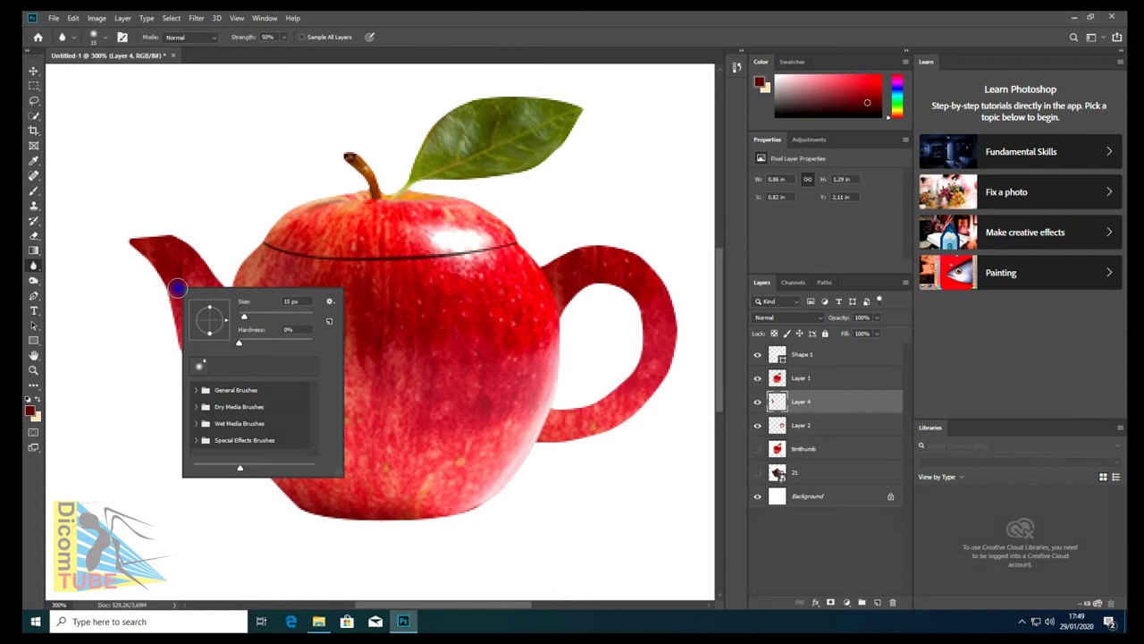
{"action": "left_click", "coordinate": [196, 390]}
{"action": "left_click", "coordinate": [144, 268]}
Blur the apple body's lower-left edge beside the spout on Layer 1.
{"action": "scroll", "coordinate": [139, 250], "scroll_direction": "up", "scroll_amount": 4}
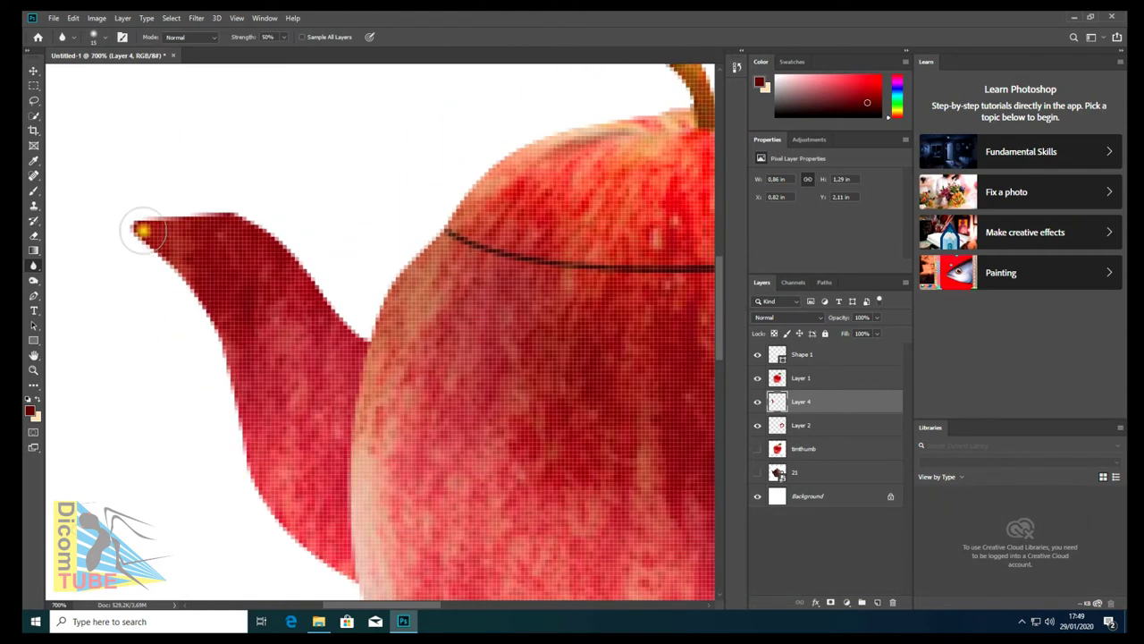
{"action": "left_click_drag", "start_coordinate": [262, 393], "coordinate": [241, 234]}
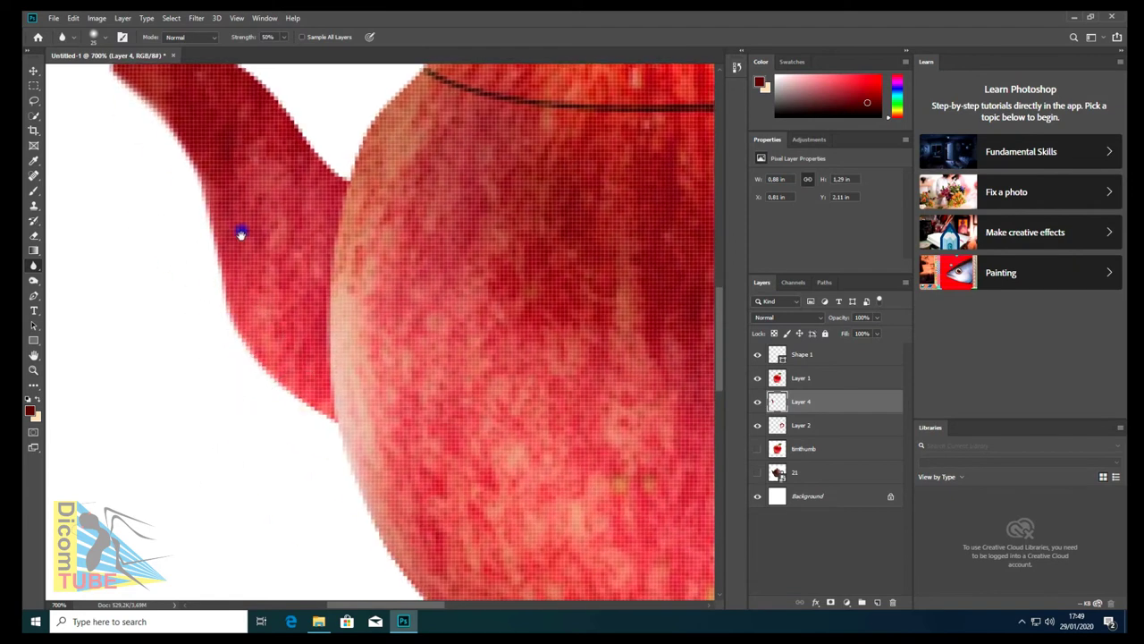
{"action": "scroll", "coordinate": [242, 234], "scroll_direction": "down", "scroll_amount": 1}
{"action": "scroll", "coordinate": [328, 294], "scroll_direction": "down", "scroll_amount": 4}
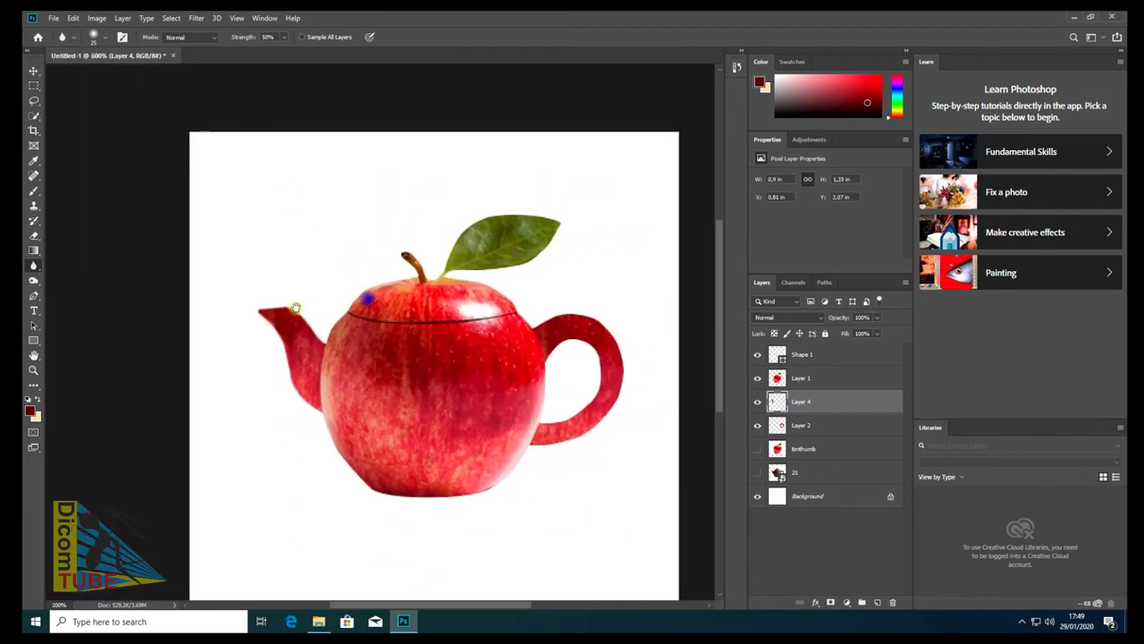
{"action": "key", "text": "v"}
{"action": "left_click", "coordinate": [382, 420]}
{"action": "left_click", "coordinate": [33, 267]}
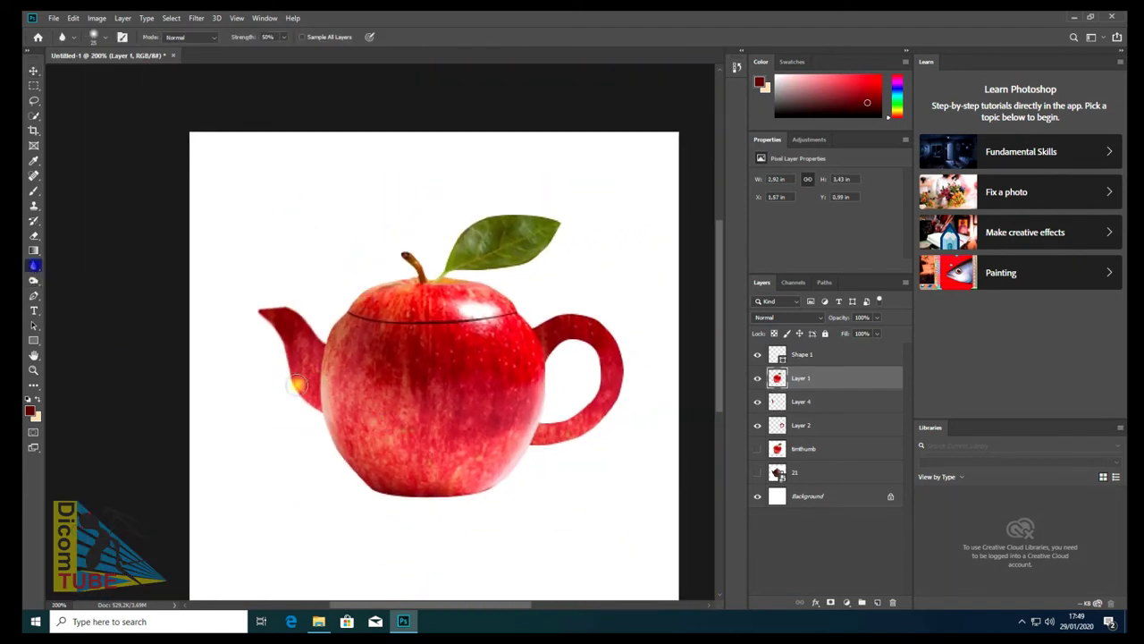
{"action": "left_click_drag", "start_coordinate": [324, 380], "coordinate": [391, 494]}
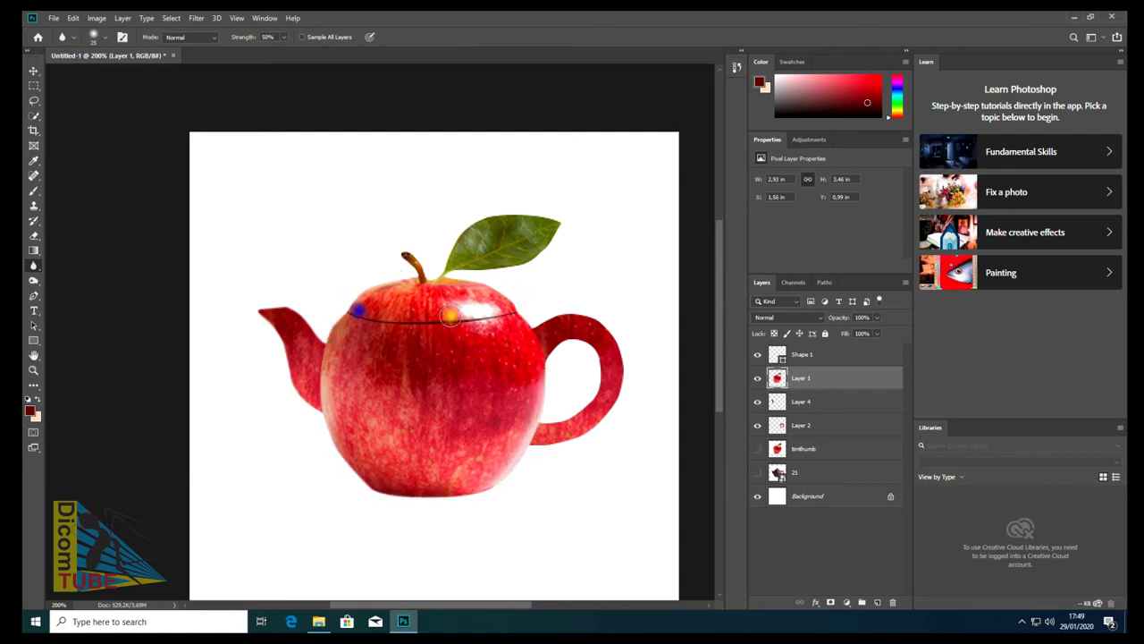
Select handle Layer 2 and return to the Blur tool.
{"action": "left_click", "coordinate": [34, 70]}
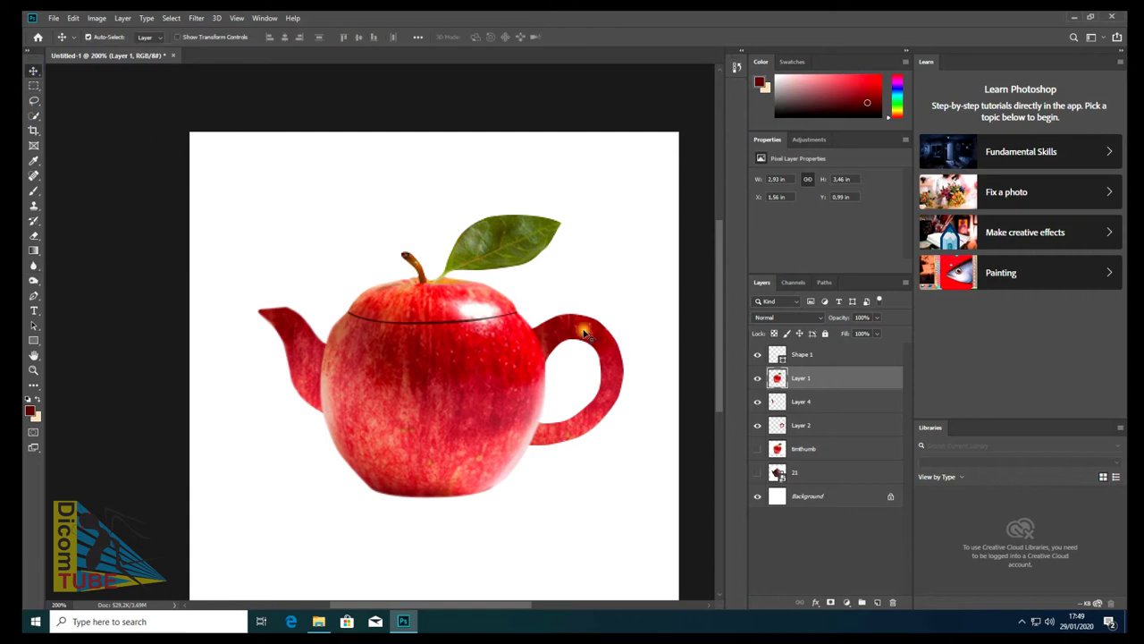
{"action": "left_click", "coordinate": [583, 329]}
{"action": "left_click", "coordinate": [34, 266]}
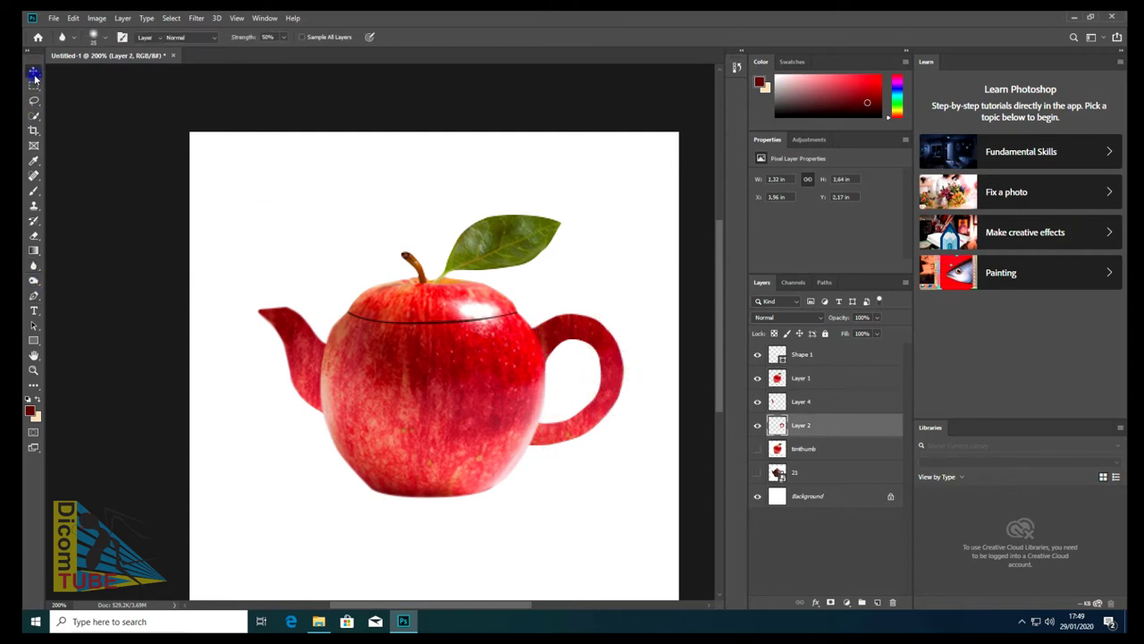
With the Dodge tool on Layer 4, lighten the spout's lower edge and along its length.
{"action": "left_click", "coordinate": [34, 282]}
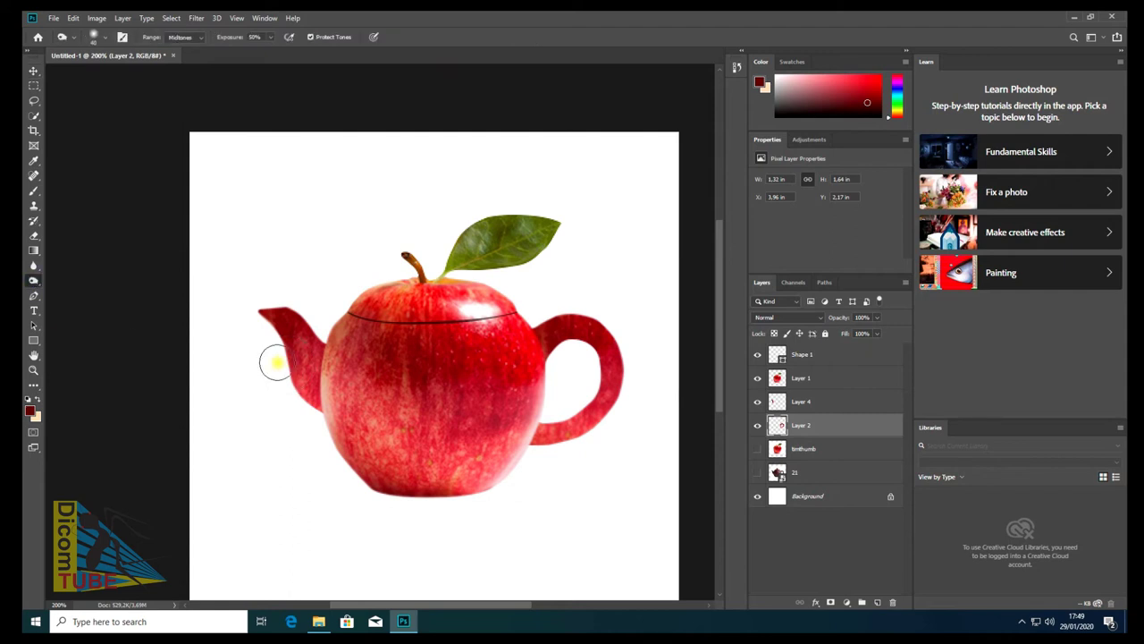
{"action": "scroll", "coordinate": [268, 331], "scroll_direction": "up", "scroll_amount": 4}
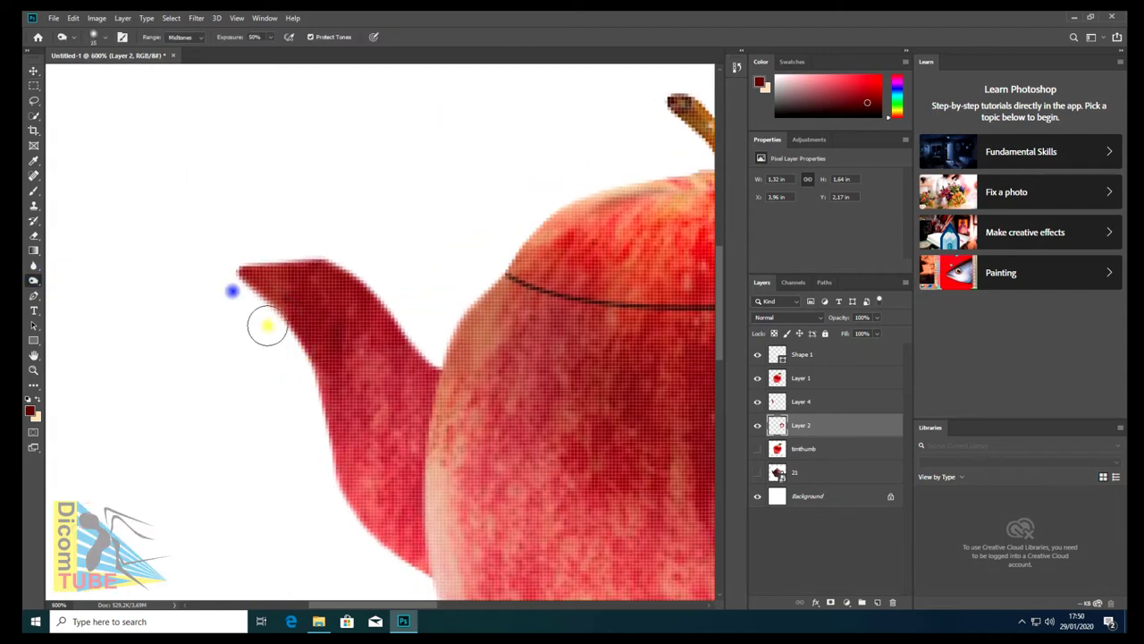
{"action": "left_click", "coordinate": [33, 70]}
{"action": "left_click", "coordinate": [385, 378]}
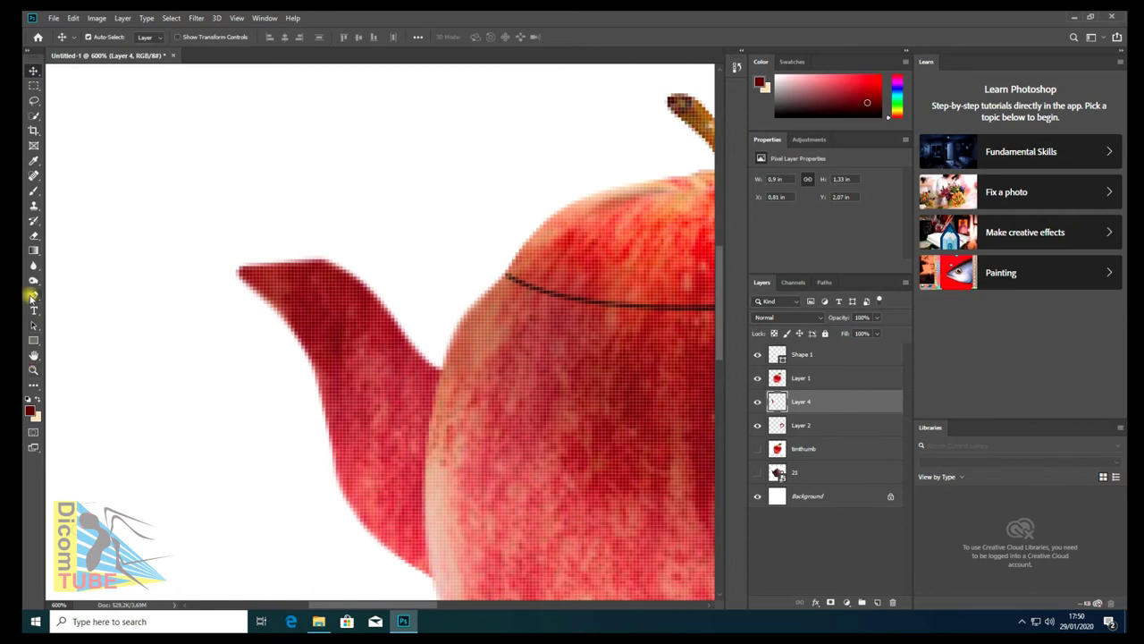
{"action": "left_click", "coordinate": [34, 282]}
{"action": "left_click_drag", "start_coordinate": [324, 456], "coordinate": [371, 532]}
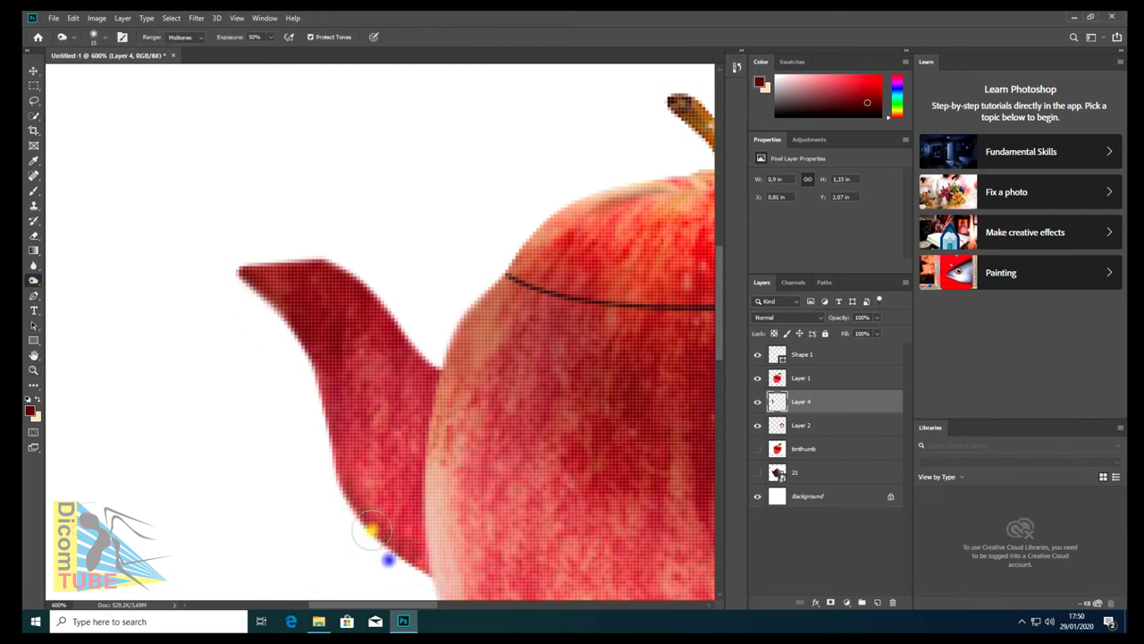
{"action": "mouse_move", "coordinate": [304, 380]}
{"action": "left_mouse_down"}
{"action": "mouse_move", "coordinate": [383, 329]}
{"action": "mouse_move", "coordinate": [372, 270]}
{"action": "left_mouse_up"}
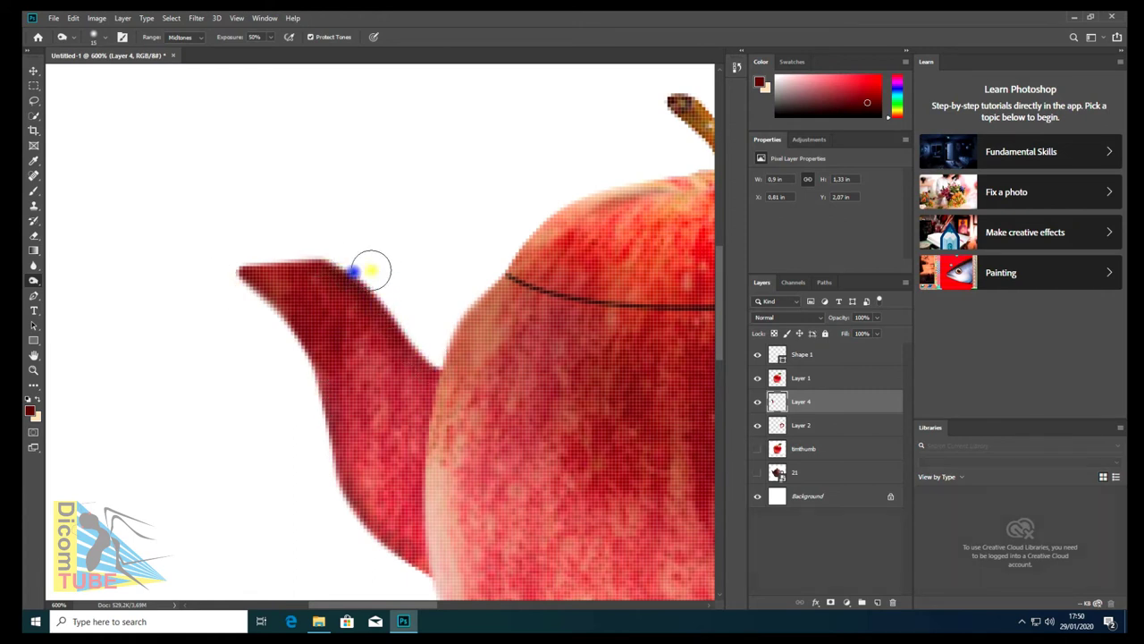
Lighten the spout's upper edge, then select handle Layer 2.
{"action": "scroll", "coordinate": [385, 315], "scroll_direction": "down", "scroll_amount": 3}
{"action": "scroll", "coordinate": [384, 413], "scroll_direction": "down", "scroll_amount": 2}
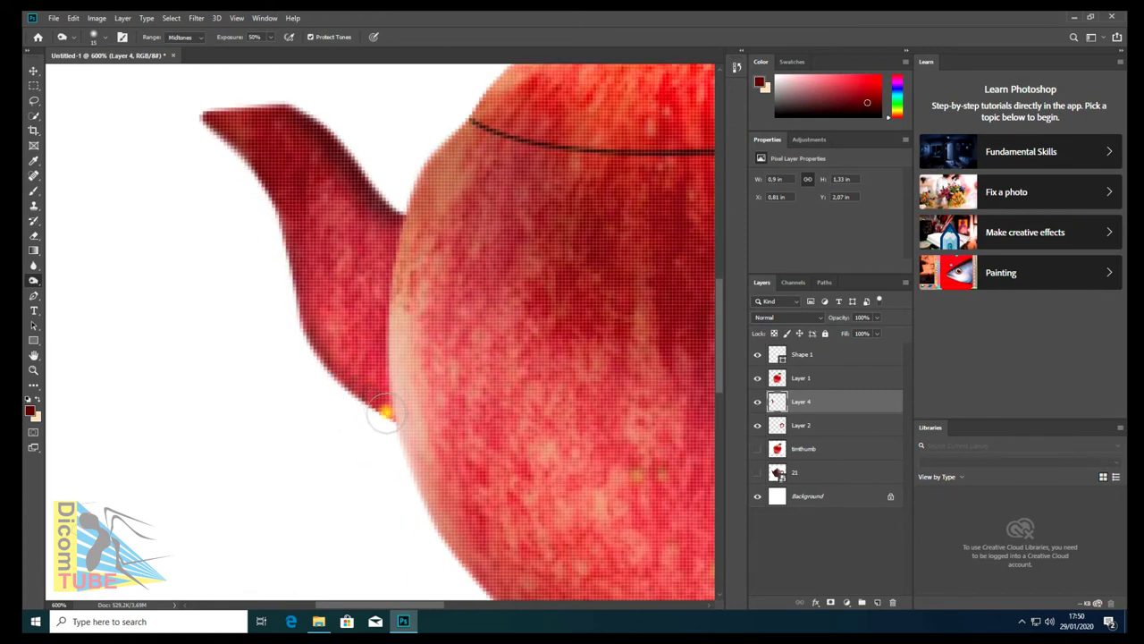
{"action": "left_click_drag", "start_coordinate": [279, 270], "coordinate": [273, 260]}
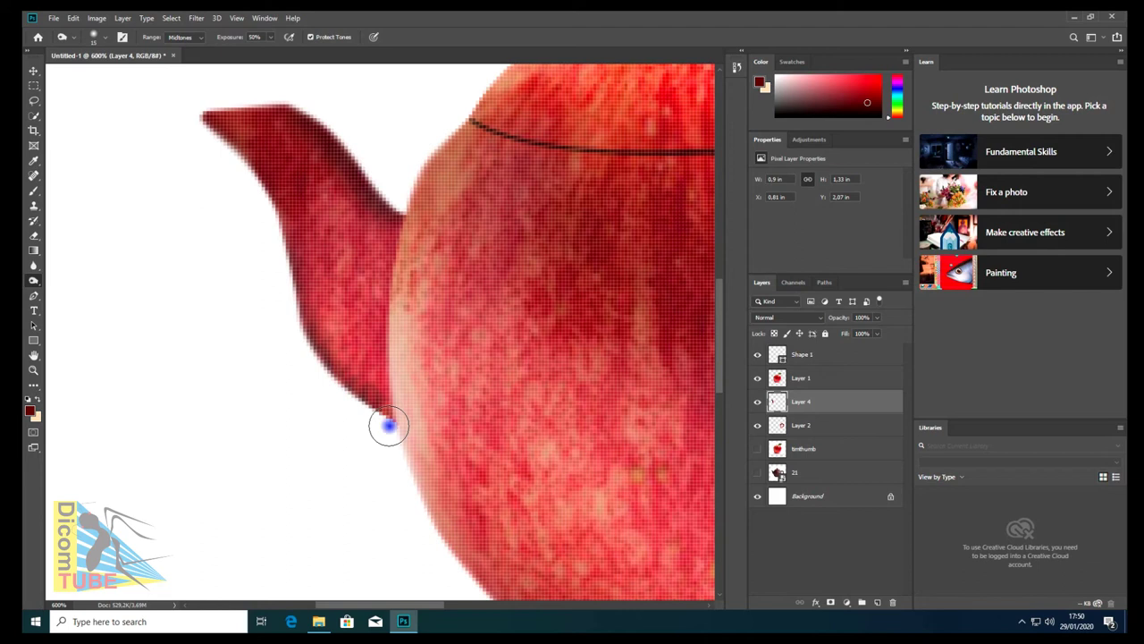
{"action": "scroll", "coordinate": [324, 379], "scroll_direction": "down", "scroll_amount": 4}
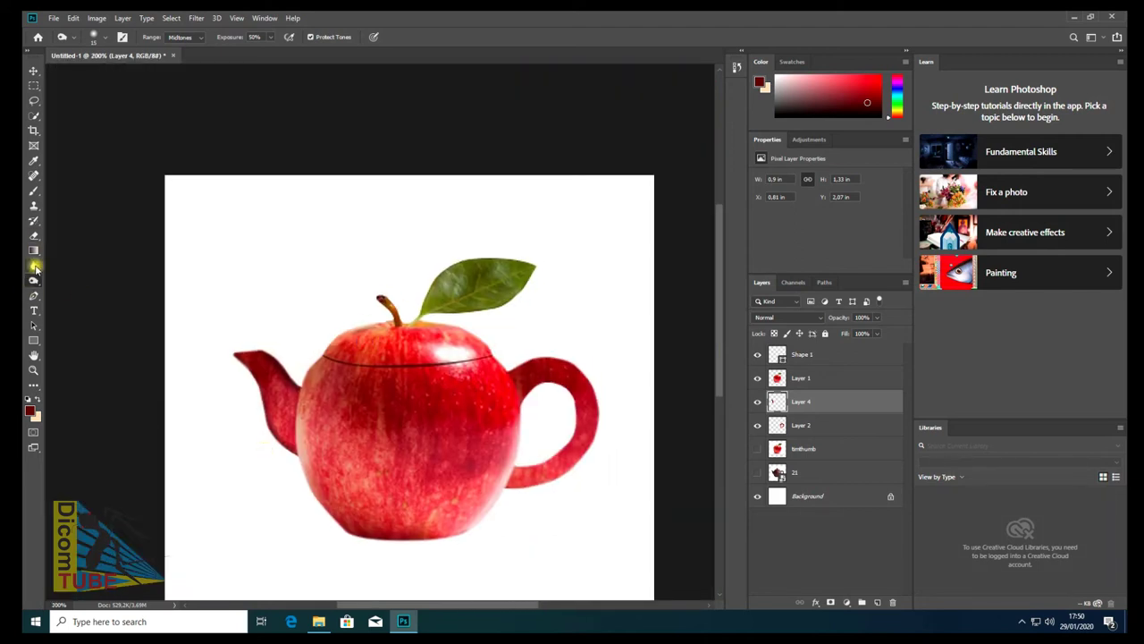
{"action": "left_click", "coordinate": [34, 69]}
{"action": "left_click", "coordinate": [573, 373]}
Dodge the handle's outer and inner edges and where it meets the body.
{"action": "left_click", "coordinate": [34, 279]}
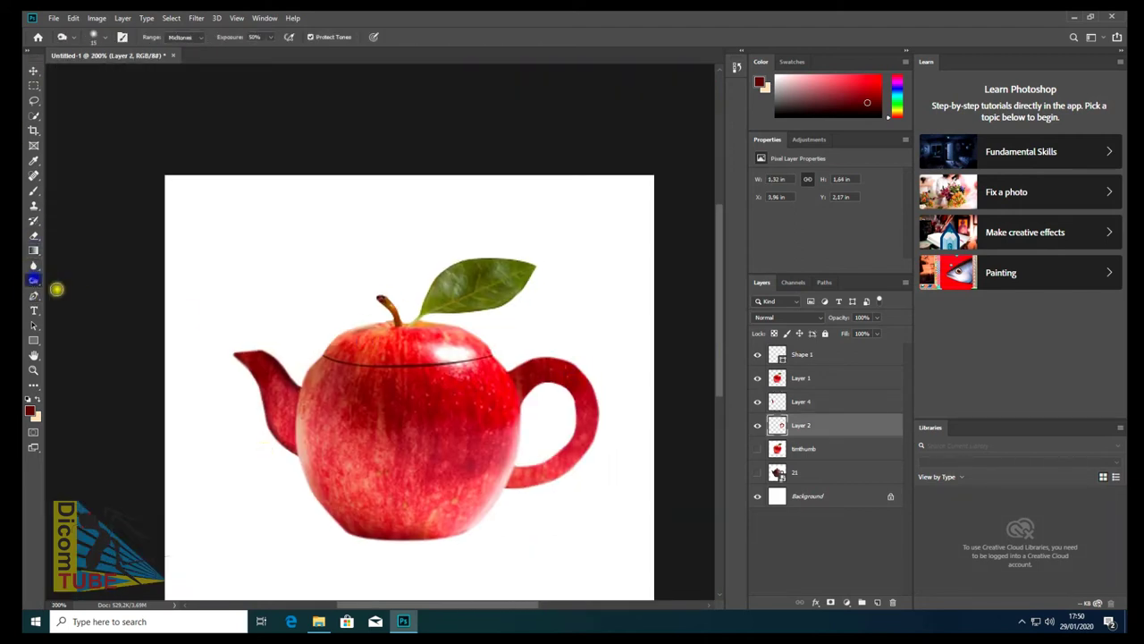
{"action": "scroll", "coordinate": [549, 370], "scroll_direction": "up", "scroll_amount": 2}
{"action": "scroll", "coordinate": [549, 370], "scroll_direction": "up", "scroll_amount": 1}
{"action": "mouse_move", "coordinate": [313, 304]}
{"action": "left_mouse_down"}
{"action": "mouse_move", "coordinate": [367, 284]}
{"action": "mouse_move", "coordinate": [498, 301]}
{"action": "mouse_move", "coordinate": [531, 378]}
{"action": "mouse_move", "coordinate": [343, 454]}
{"action": "mouse_move", "coordinate": [467, 302]}
{"action": "mouse_move", "coordinate": [465, 230]}
{"action": "mouse_move", "coordinate": [447, 200]}
{"action": "left_mouse_up"}
{"action": "scroll", "coordinate": [537, 357], "scroll_direction": "down", "scroll_amount": 3}
{"action": "left_click_drag", "start_coordinate": [365, 209], "coordinate": [349, 265]}
{"action": "left_click_drag", "start_coordinate": [327, 391], "coordinate": [439, 357]}
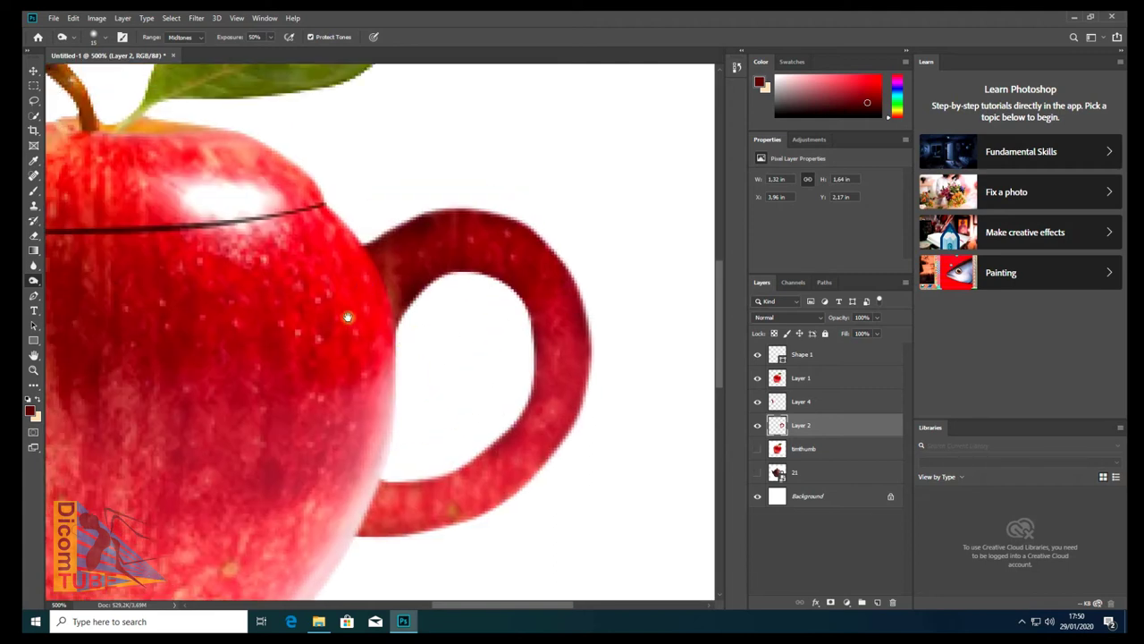
{"action": "left_click_drag", "start_coordinate": [427, 251], "coordinate": [446, 274]}
Select Layer 1, the apple body, and dodge the apple's top outline.
{"action": "left_click", "coordinate": [33, 69]}
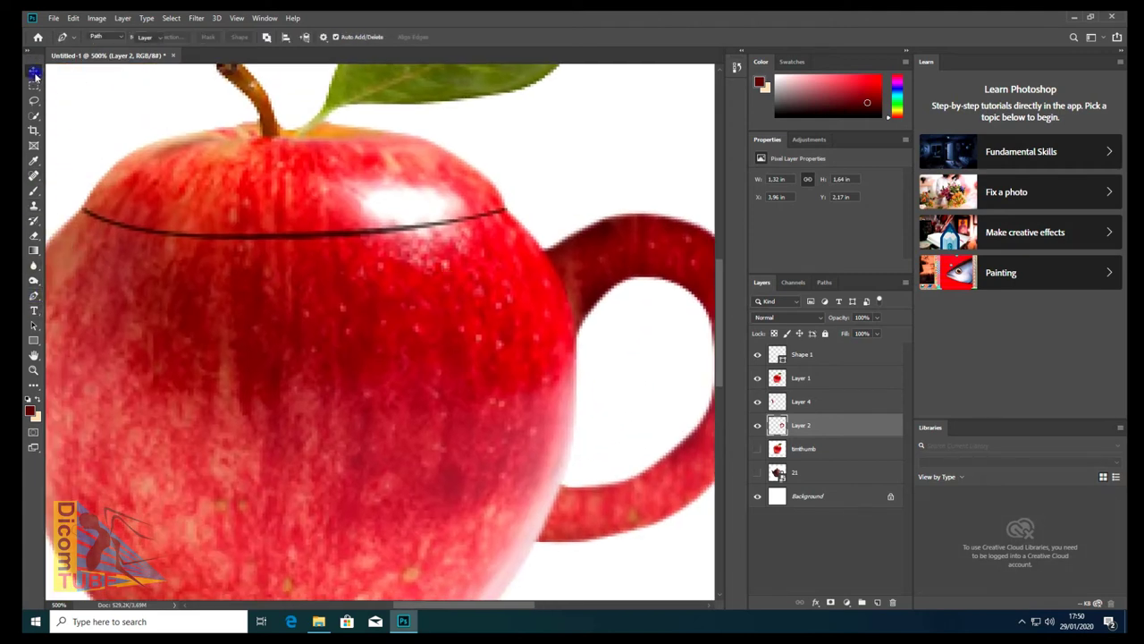
{"action": "left_click", "coordinate": [315, 323]}
{"action": "left_click", "coordinate": [34, 281]}
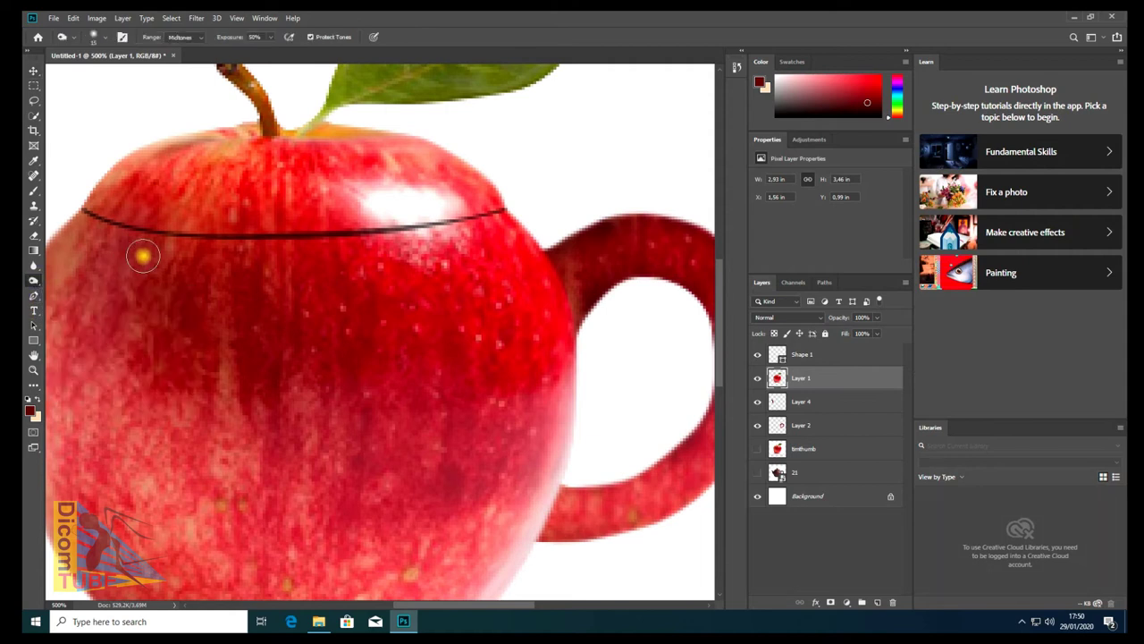
{"action": "left_click_drag", "start_coordinate": [143, 256], "coordinate": [206, 287]}
{"action": "mouse_move", "coordinate": [93, 306]}
{"action": "left_mouse_down"}
{"action": "mouse_move", "coordinate": [202, 169]}
{"action": "mouse_move", "coordinate": [417, 156]}
{"action": "mouse_move", "coordinate": [572, 235]}
{"action": "left_mouse_up"}
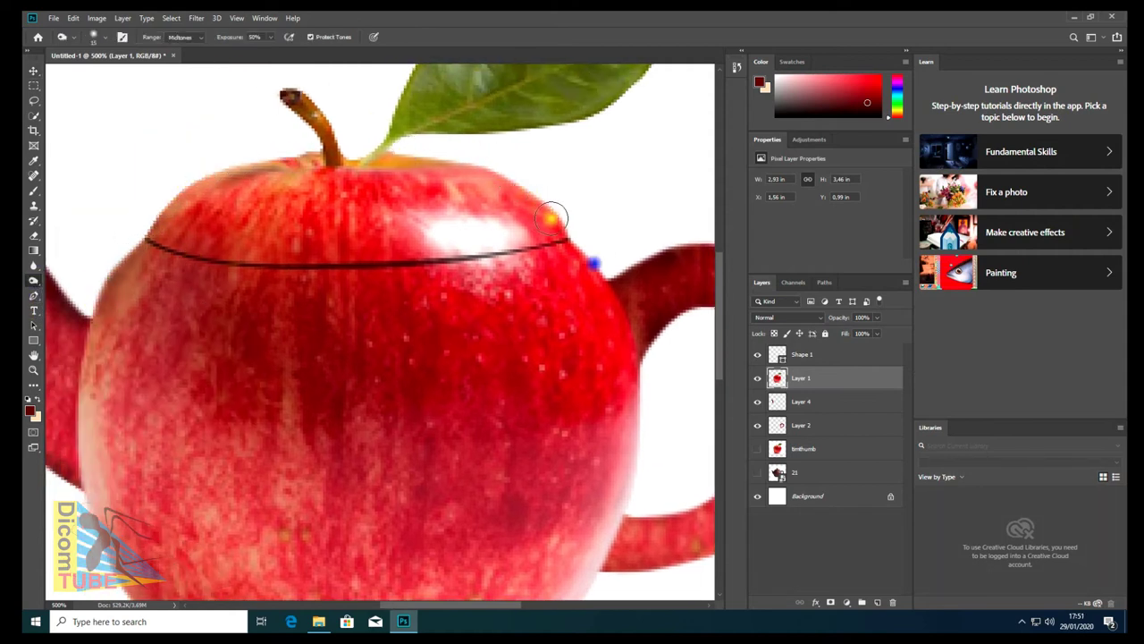
Dodge the apple's lower outline and its left and right edges.
{"action": "key", "text": "ctrl+minus"}
{"action": "left_click_drag", "start_coordinate": [160, 284], "coordinate": [207, 286]}
{"action": "mouse_move", "coordinate": [132, 318]}
{"action": "left_mouse_down"}
{"action": "mouse_move", "coordinate": [184, 416]}
{"action": "mouse_move", "coordinate": [386, 474]}
{"action": "mouse_move", "coordinate": [455, 459]}
{"action": "mouse_move", "coordinate": [540, 378]}
{"action": "mouse_move", "coordinate": [475, 452]}
{"action": "left_mouse_up"}
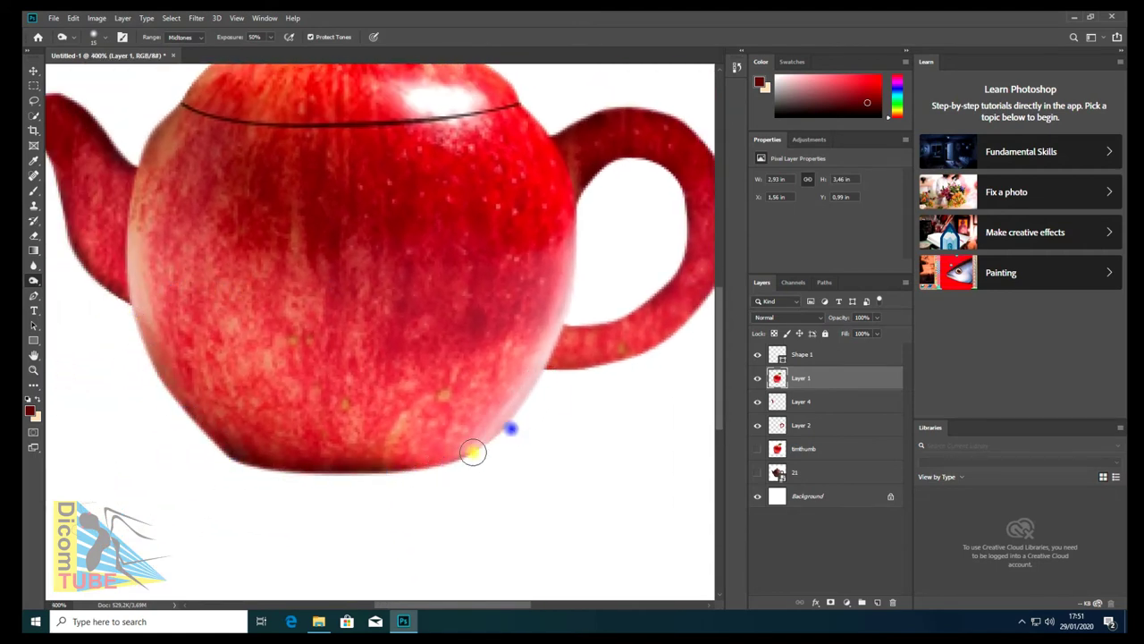
{"action": "left_click_drag", "start_coordinate": [582, 225], "coordinate": [525, 407]}
{"action": "left_click_drag", "start_coordinate": [128, 307], "coordinate": [184, 409]}
{"action": "left_click_drag", "start_coordinate": [144, 182], "coordinate": [133, 205]}
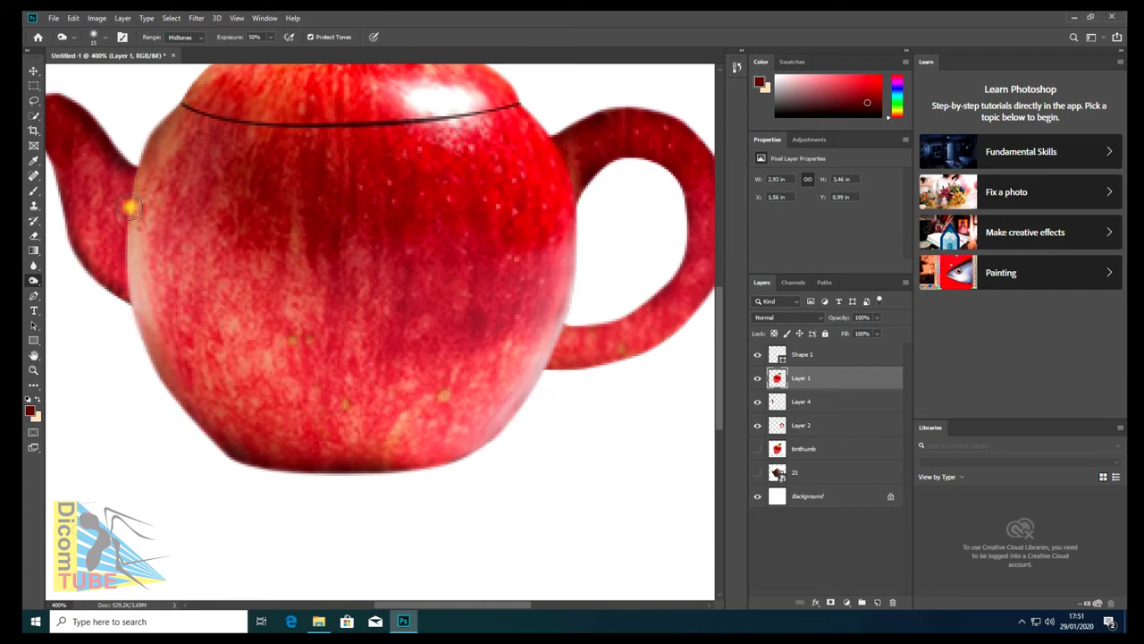
{"action": "left_click_drag", "start_coordinate": [577, 202], "coordinate": [574, 318]}
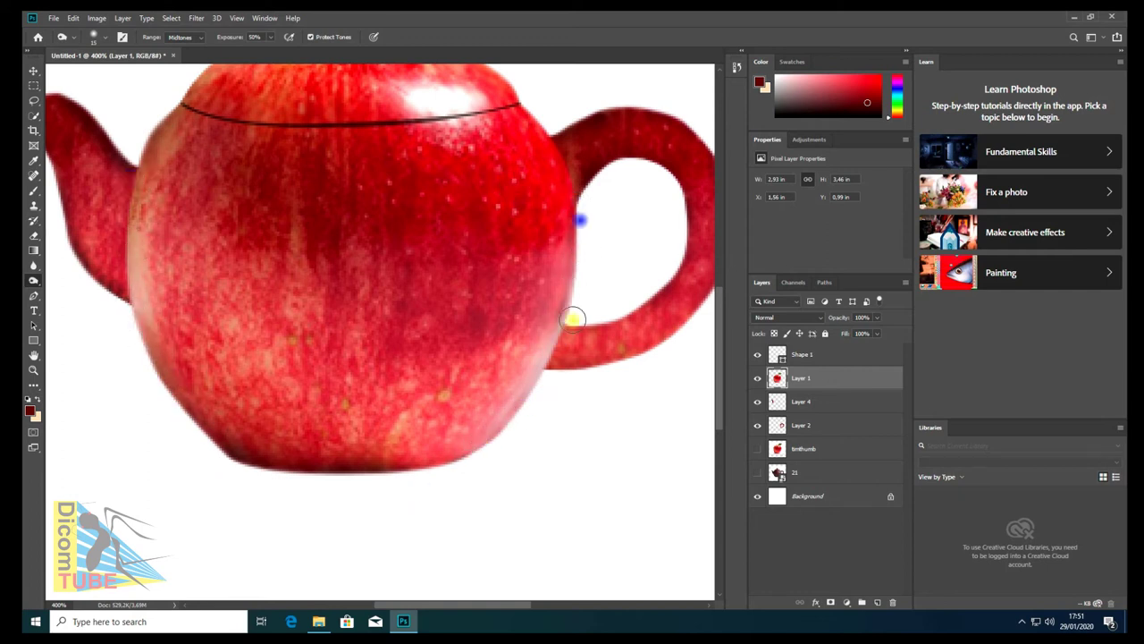
Blur the spout's edge and joint, and the handle-to-body joint.
{"action": "left_click", "coordinate": [34, 265]}
{"action": "left_click", "coordinate": [83, 259]}
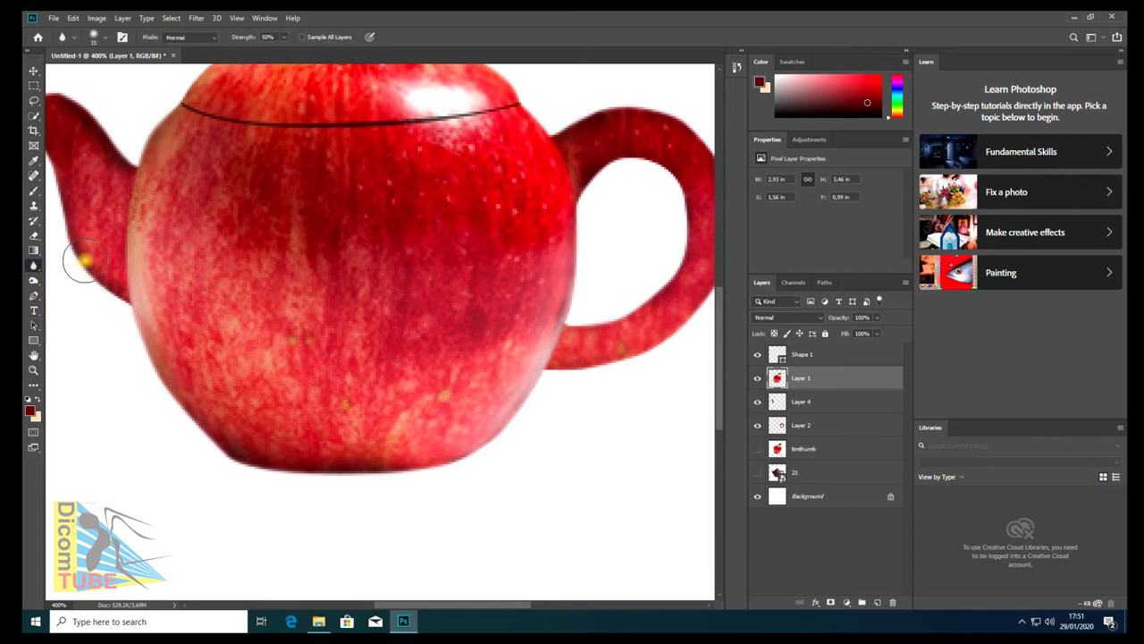
{"action": "key", "text": "v"}
{"action": "left_click", "coordinate": [34, 265]}
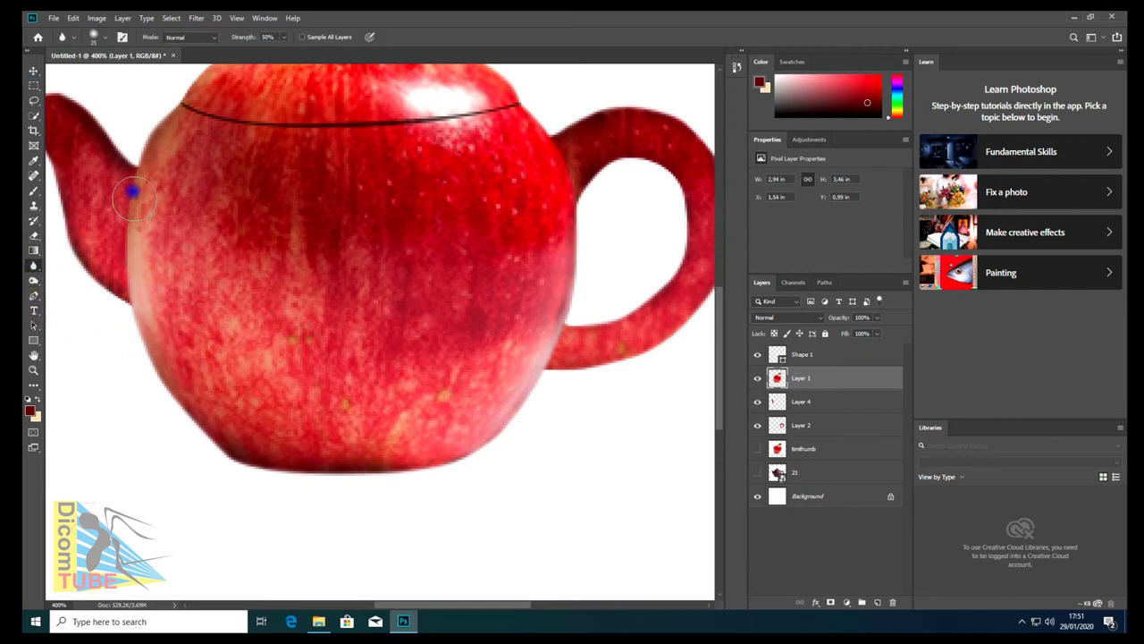
{"action": "left_click_drag", "start_coordinate": [137, 265], "coordinate": [135, 274]}
{"action": "left_click_drag", "start_coordinate": [129, 234], "coordinate": [135, 186]}
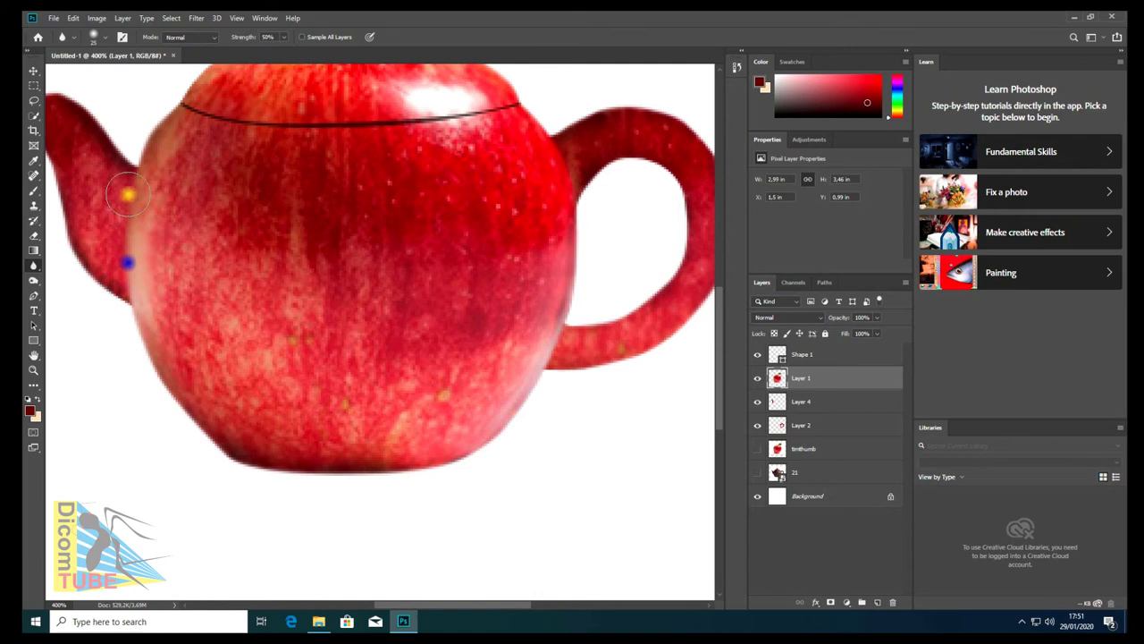
{"action": "left_click", "coordinate": [485, 266]}
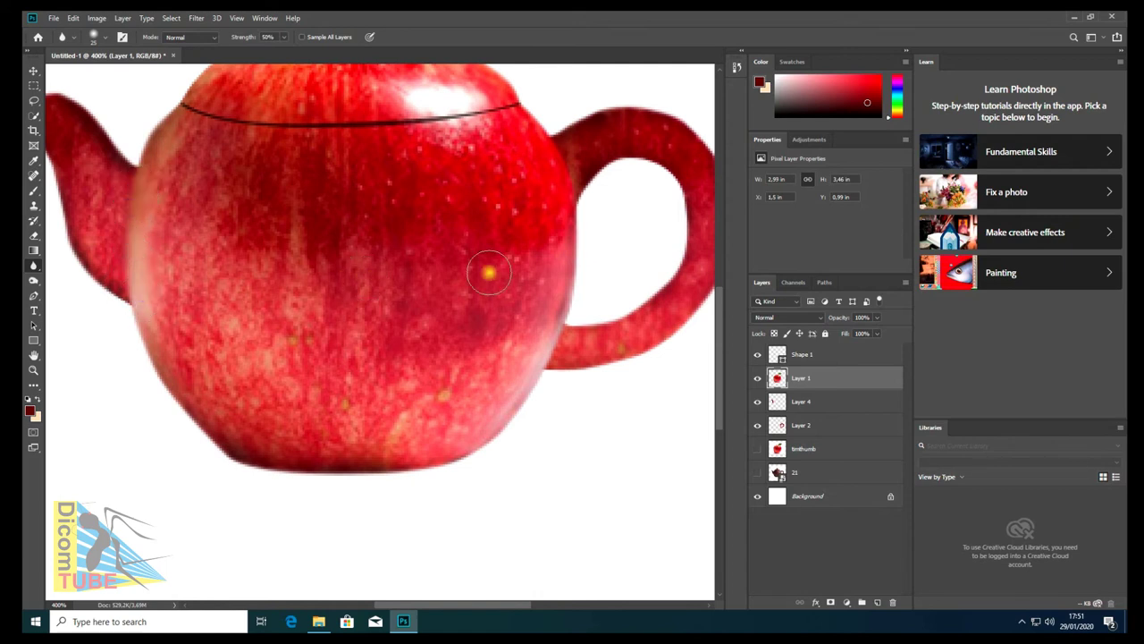
{"action": "left_click", "coordinate": [575, 165]}
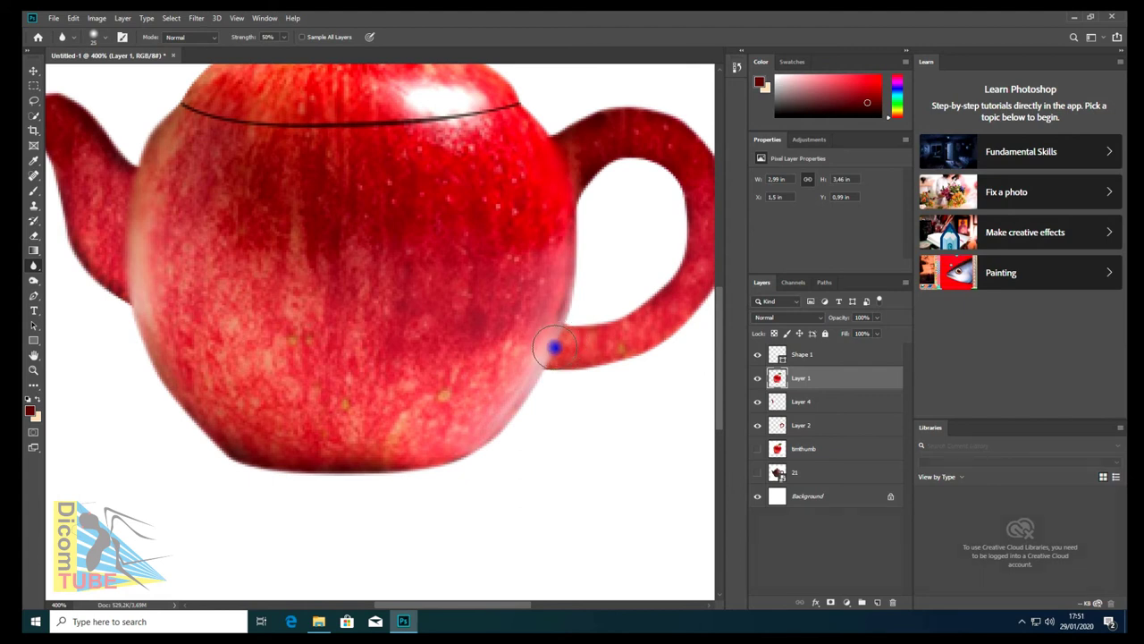
Resize the Dodge brush, lighten the apple's left edge near the spout, and preview the whole image.
{"action": "left_click", "coordinate": [33, 280]}
{"action": "left_click", "coordinate": [228, 283]}
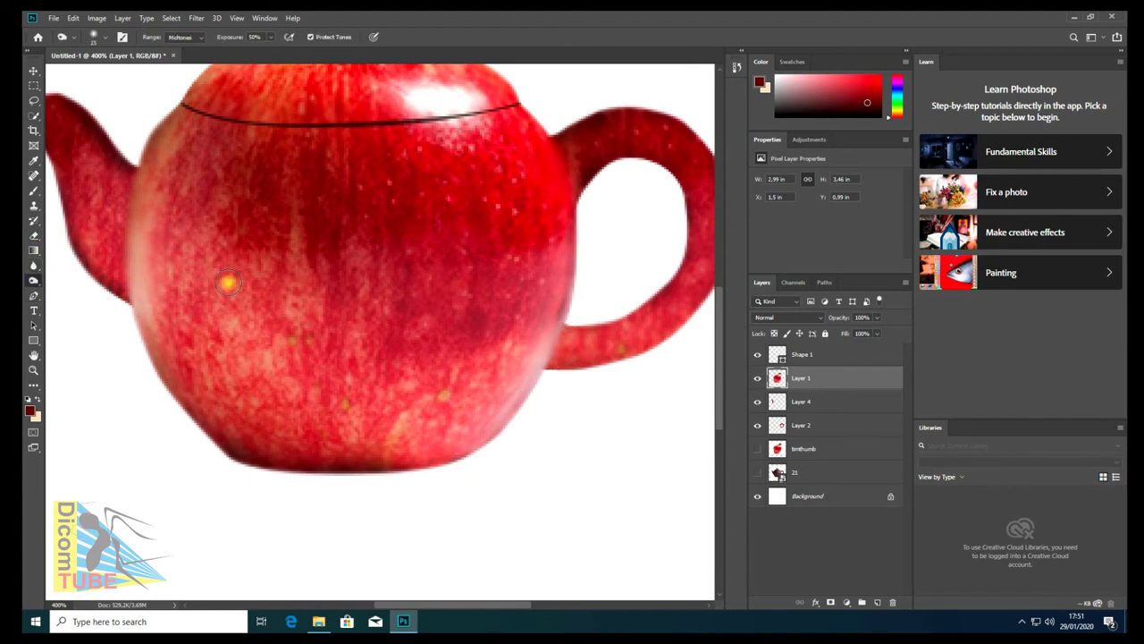
{"action": "right_click", "coordinate": [151, 204]}
{"action": "left_click", "coordinate": [143, 201]}
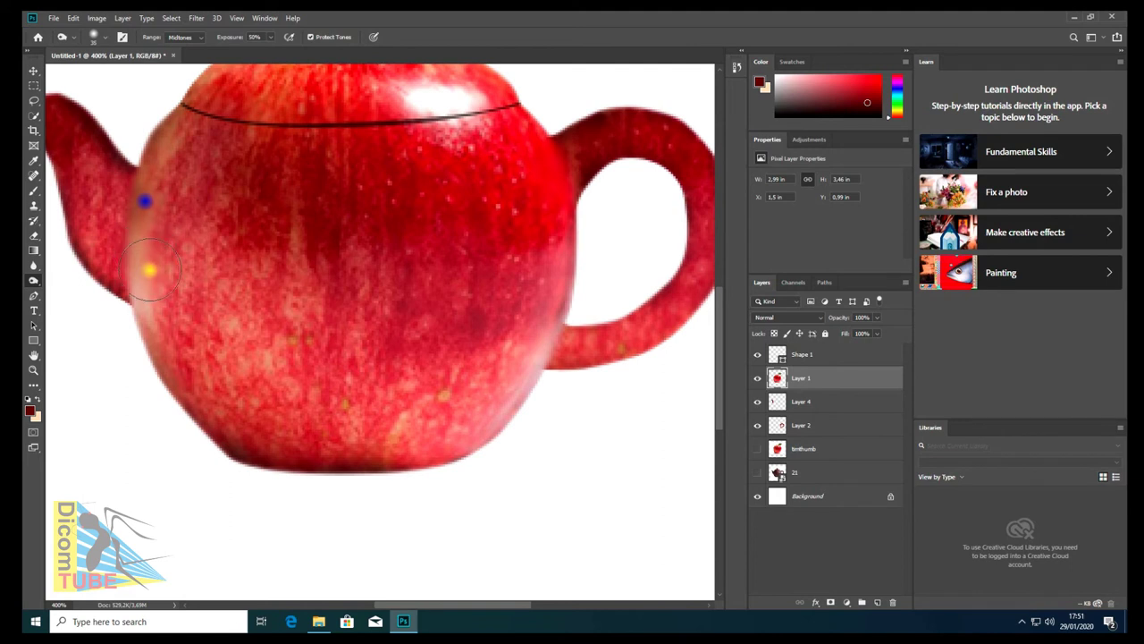
{"action": "left_click_drag", "start_coordinate": [137, 223], "coordinate": [149, 169]}
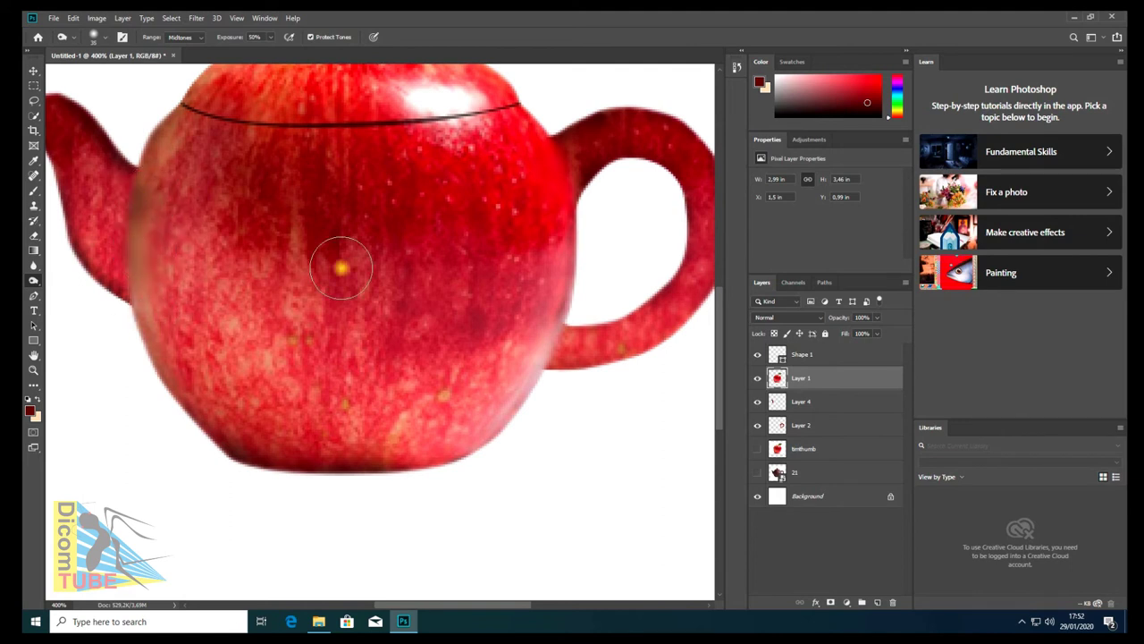
{"action": "key", "text": "h"}
{"action": "left_click_drag", "start_coordinate": [120, 306], "coordinate": [309, 337]}
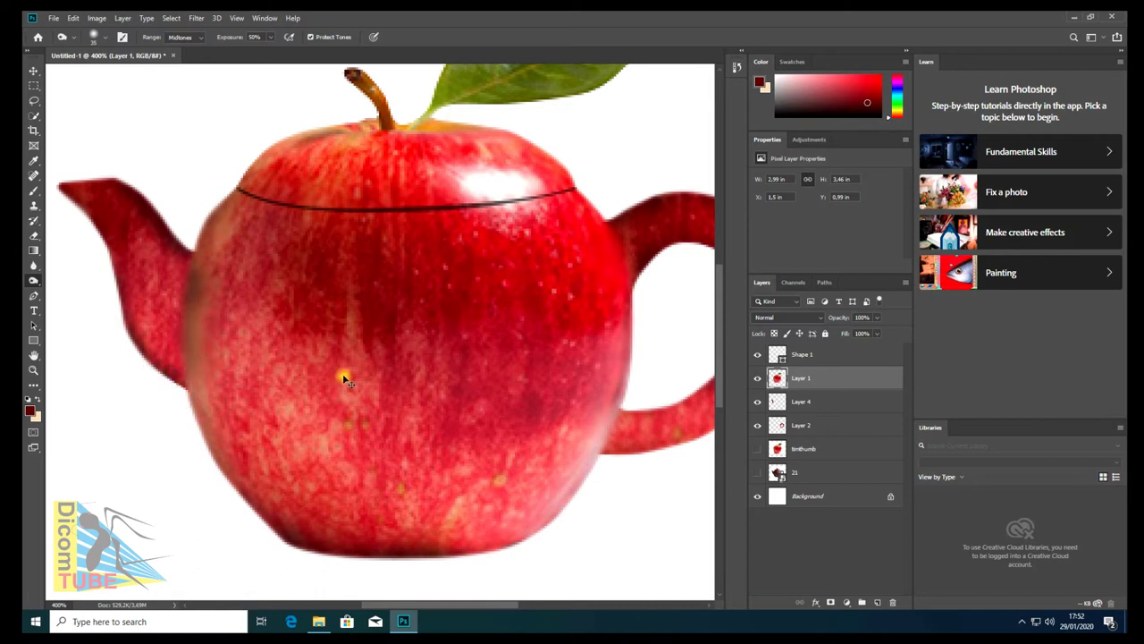
Zoom out and in to check the teapot, ending close on the lid line.
{"action": "key", "text": "ctrl+minus"}
{"action": "key", "text": "ctrl+minus"}
{"action": "key", "text": "ctrl+minus"}
{"action": "key", "text": "ctrl+plus"}
{"action": "key", "text": "ctrl+plus"}
{"action": "key", "text": "ctrl+minus"}
{"action": "key", "text": "ctrl+minus"}
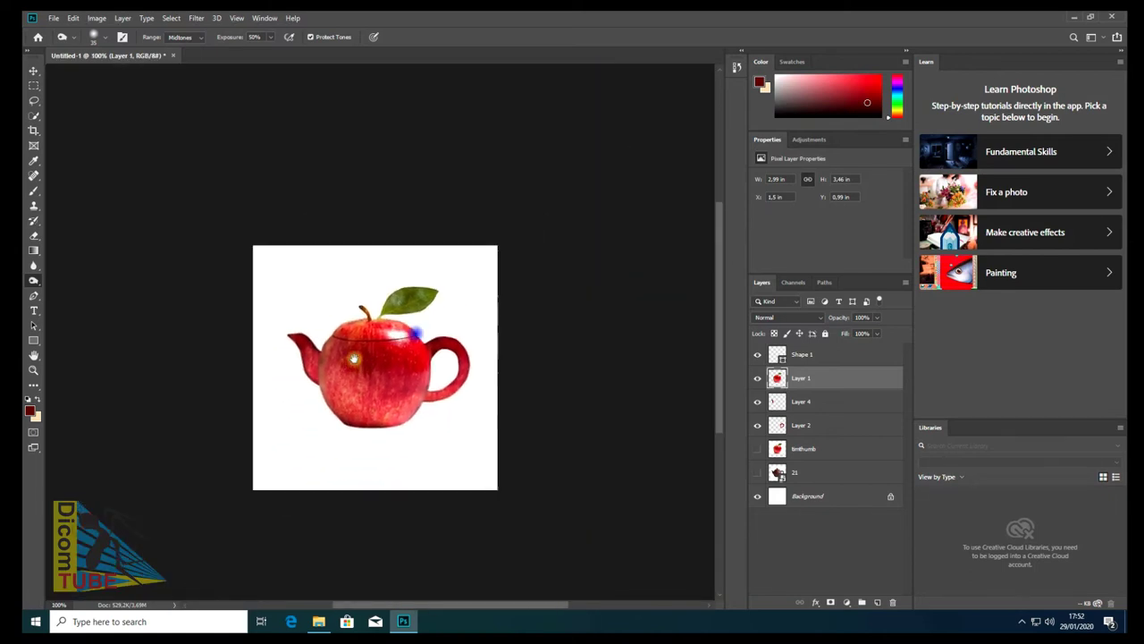
{"action": "key", "text": "ctrl+plus"}
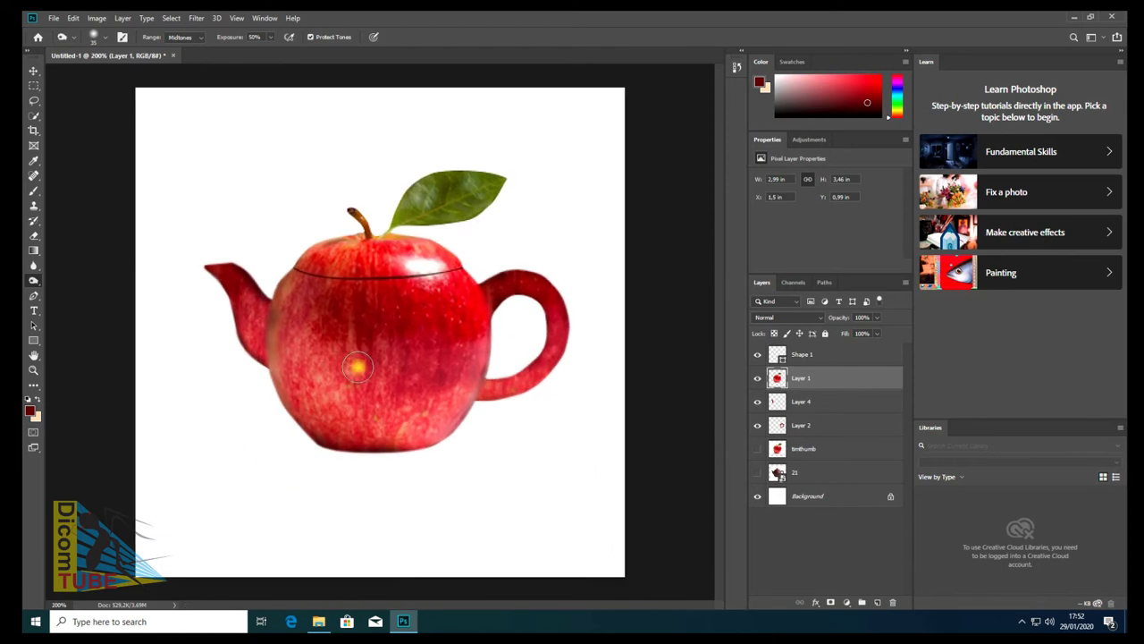
{"action": "key", "text": "ctrl+plus"}
{"action": "scroll", "coordinate": [358, 304], "scroll_direction": "up", "scroll_amount": 2}
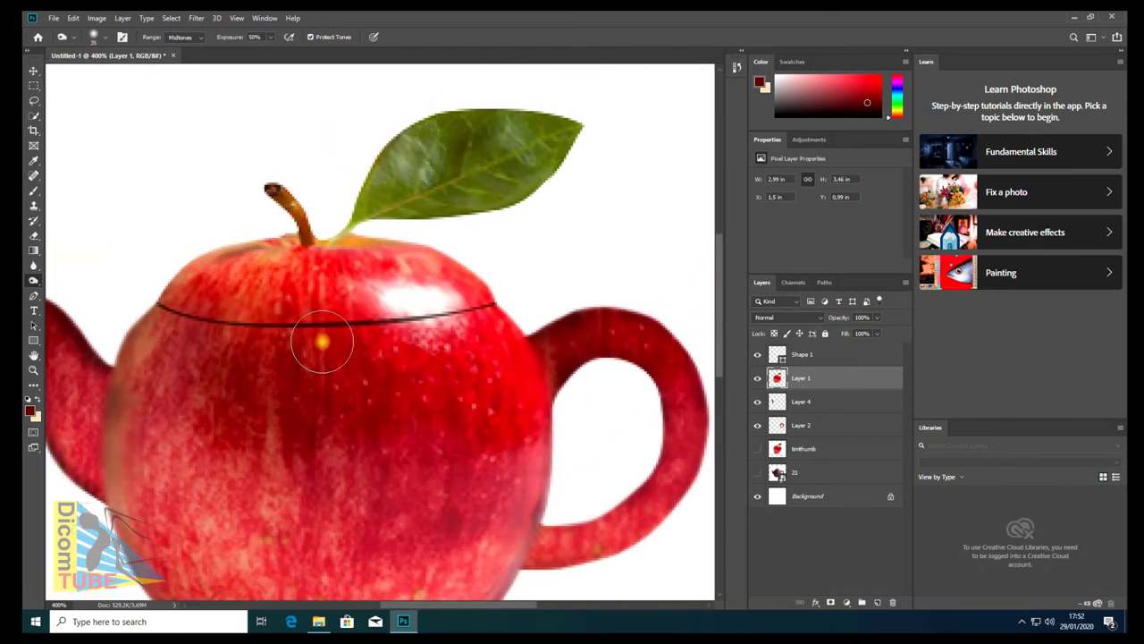
Rasterize the Shape 1 lid line layer and apply a Gaussian Blur to it.
{"action": "key", "text": "v"}
{"action": "left_click", "coordinate": [324, 327]}
{"action": "right_click", "coordinate": [836, 356]}
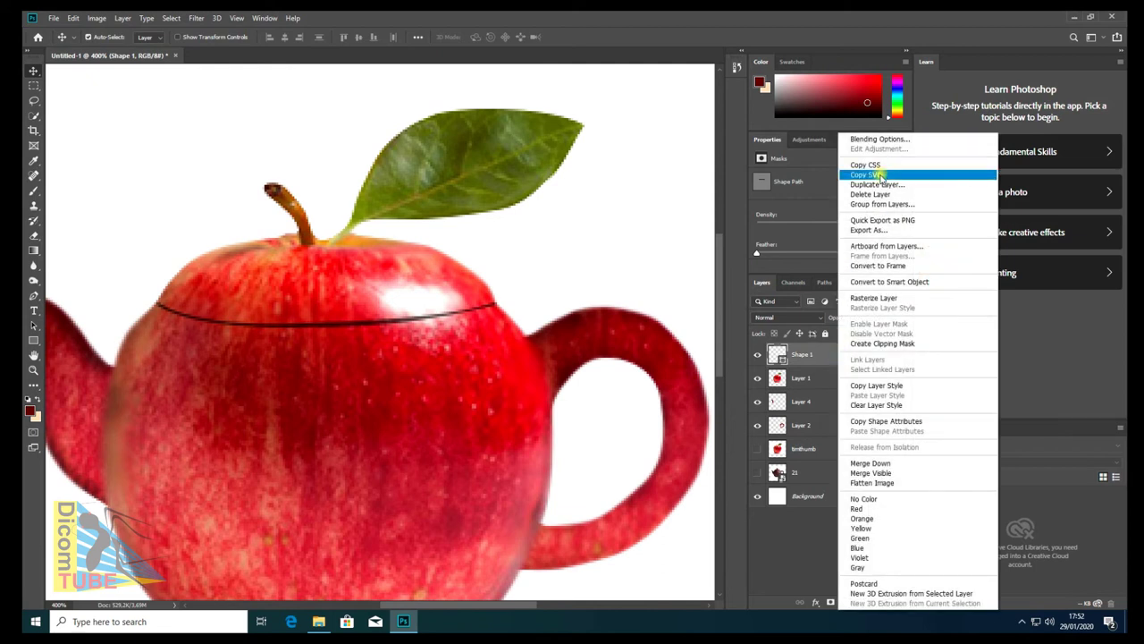
{"action": "left_click", "coordinate": [864, 319]}
{"action": "left_click", "coordinate": [195, 18]}
{"action": "mouse_move", "coordinate": [203, 148]}
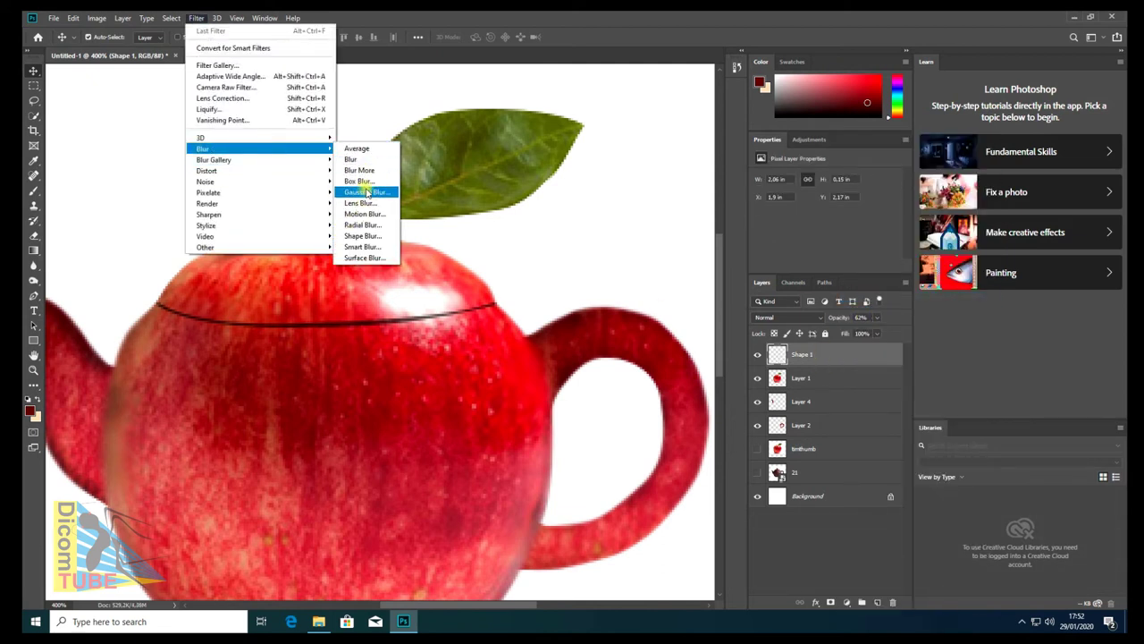
{"action": "left_click", "coordinate": [366, 191]}
{"action": "left_click", "coordinate": [634, 160]}
Raise the lid line layer's opacity to 83%.
{"action": "left_click_drag", "start_coordinate": [877, 335], "coordinate": [891, 335]}
{"action": "scroll", "coordinate": [340, 391], "scroll_direction": "down", "scroll_amount": 5}
{"action": "scroll", "coordinate": [383, 340], "scroll_direction": "up", "scroll_amount": 3}
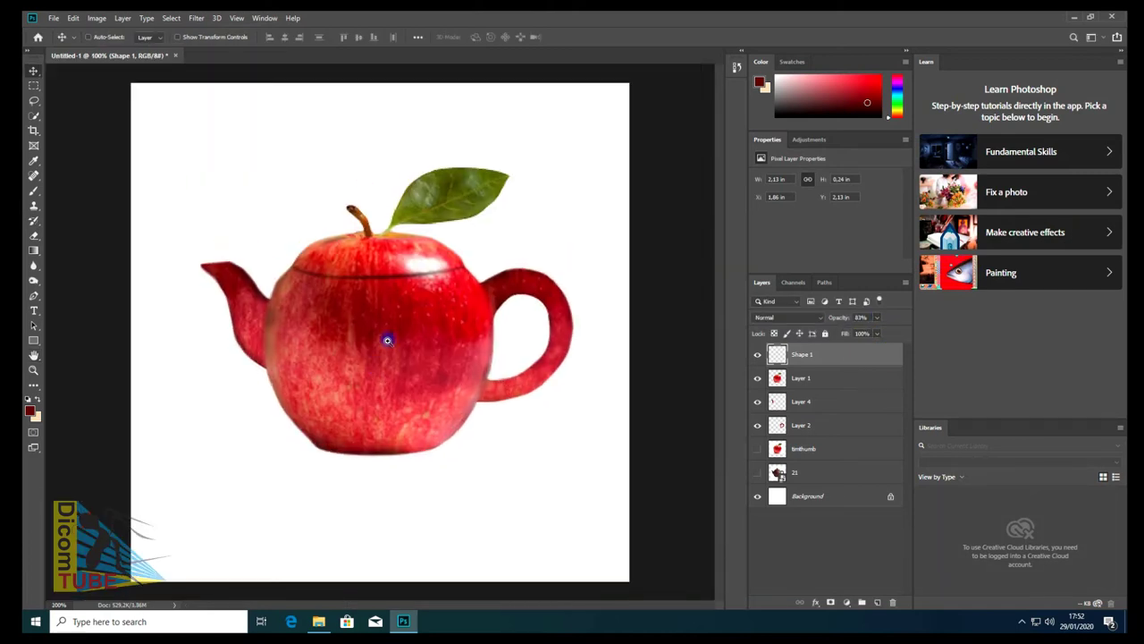
{"action": "scroll", "coordinate": [388, 357], "scroll_direction": "up", "scroll_amount": 2}
{"action": "scroll", "coordinate": [145, 236], "scroll_direction": "up", "scroll_amount": 4}
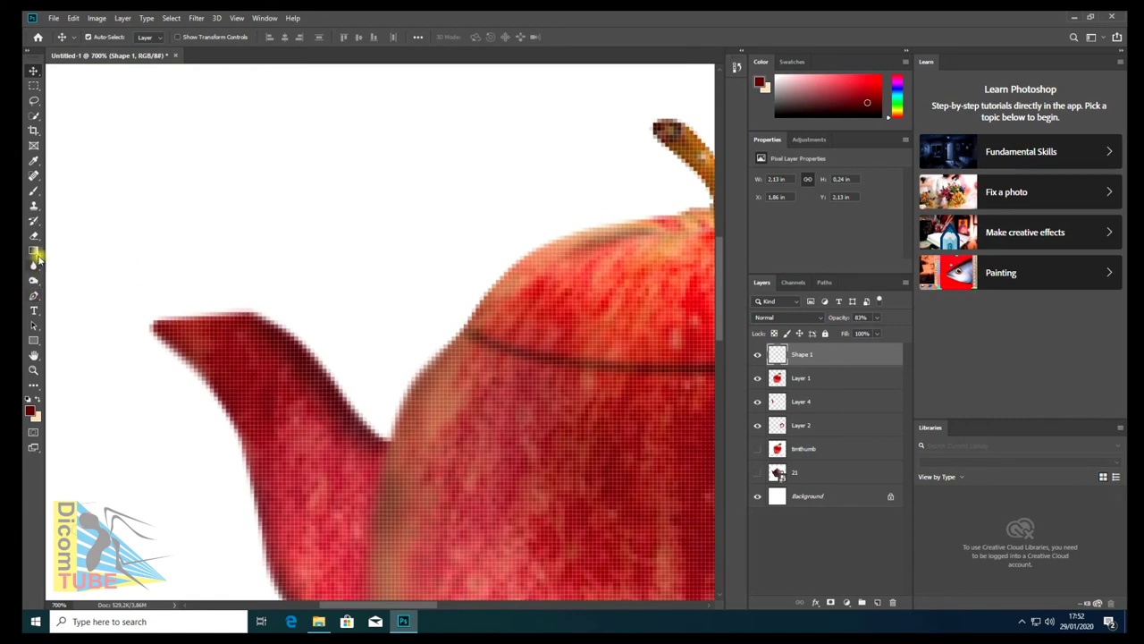
Draw a thin light-grey ellipse along the spout's top and nudge it onto the tip.
{"action": "left_click", "coordinate": [34, 341]}
{"action": "left_click", "coordinate": [81, 362]}
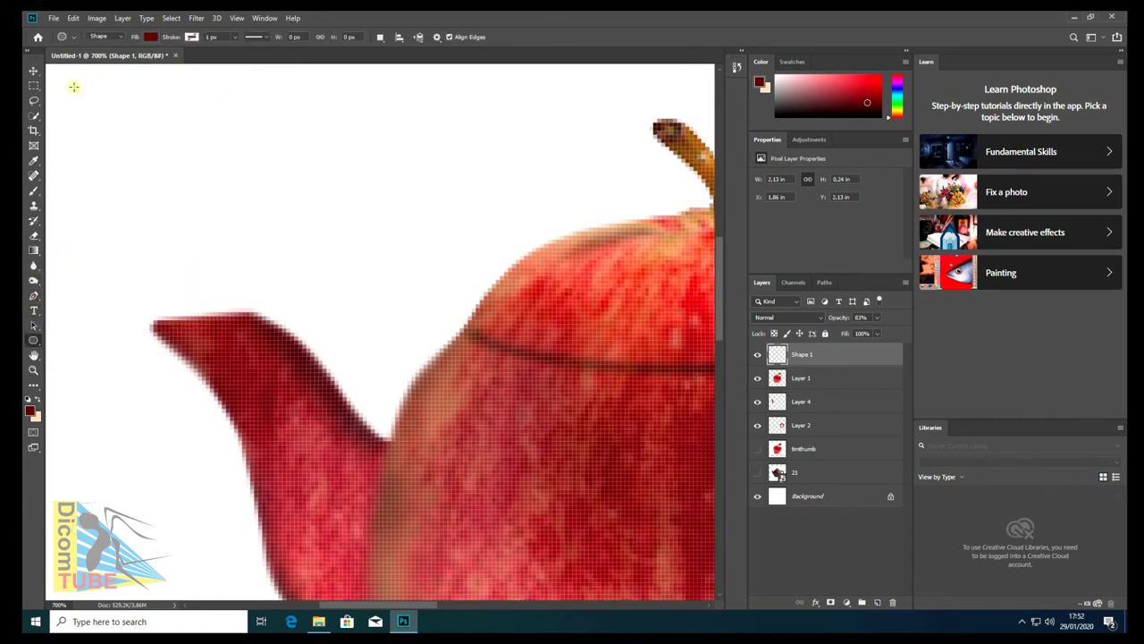
{"action": "left_click_drag", "start_coordinate": [155, 325], "coordinate": [249, 309]}
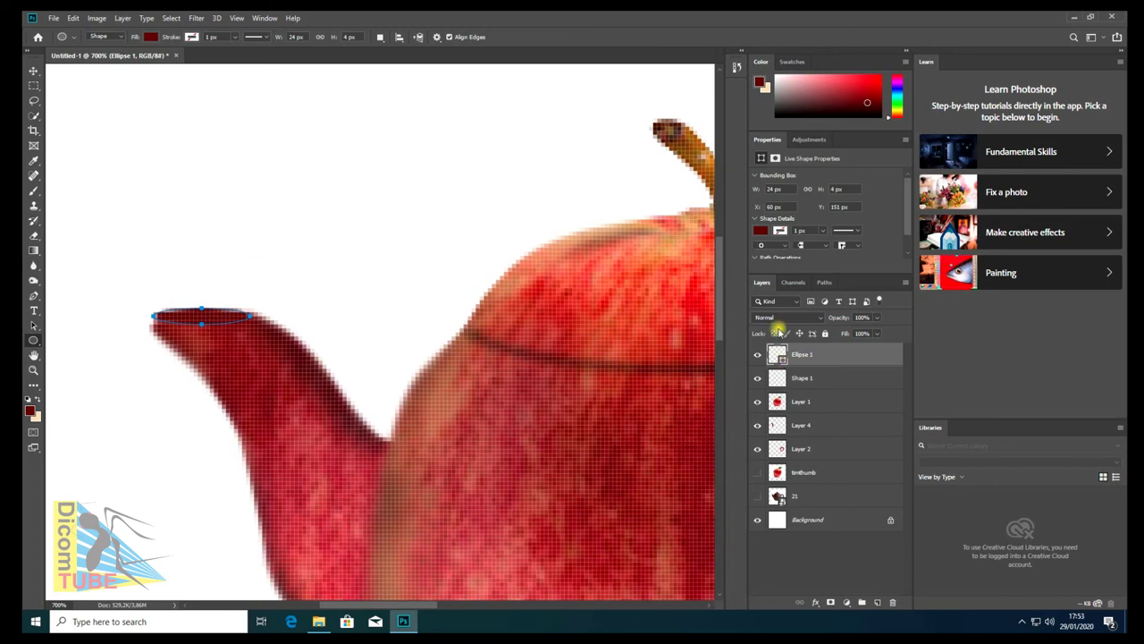
{"action": "left_click", "coordinate": [762, 230]}
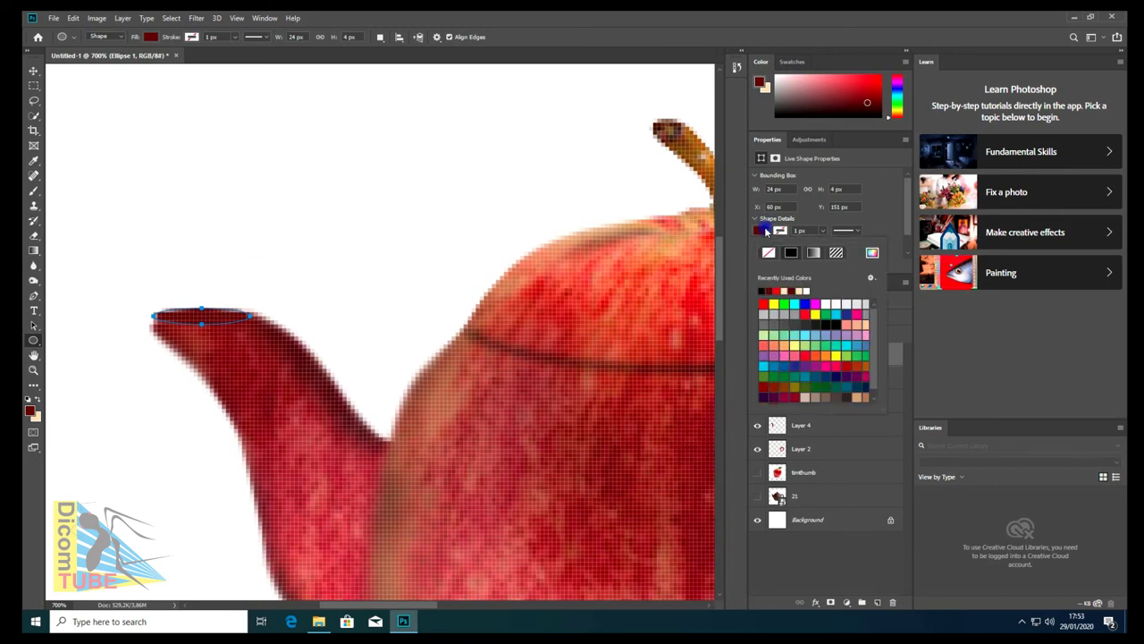
{"action": "left_click", "coordinate": [856, 305]}
{"action": "key", "text": "v"}
{"action": "scroll", "coordinate": [188, 317], "scroll_direction": "up", "scroll_amount": 1}
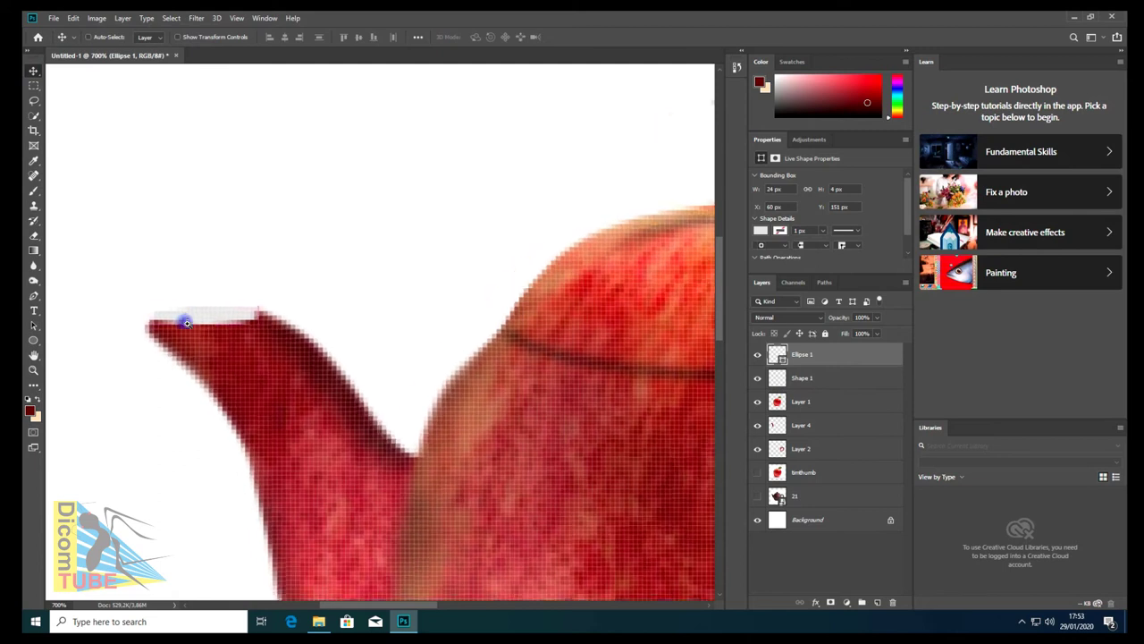
{"action": "left_click_drag", "start_coordinate": [205, 319], "coordinate": [205, 320]}
{"action": "scroll", "coordinate": [235, 301], "scroll_direction": "down", "scroll_amount": 3}
Reshape the oval's ends and bend its top edge to match the spout.
{"action": "key", "text": "ctrl+t"}
{"action": "scroll", "coordinate": [246, 286], "scroll_direction": "up", "scroll_amount": 2}
{"action": "scroll", "coordinate": [203, 296], "scroll_direction": "up", "scroll_amount": 2}
{"action": "left_click_drag", "start_coordinate": [326, 268], "coordinate": [337, 256]}
{"action": "left_click_drag", "start_coordinate": [159, 296], "coordinate": [151, 302]}
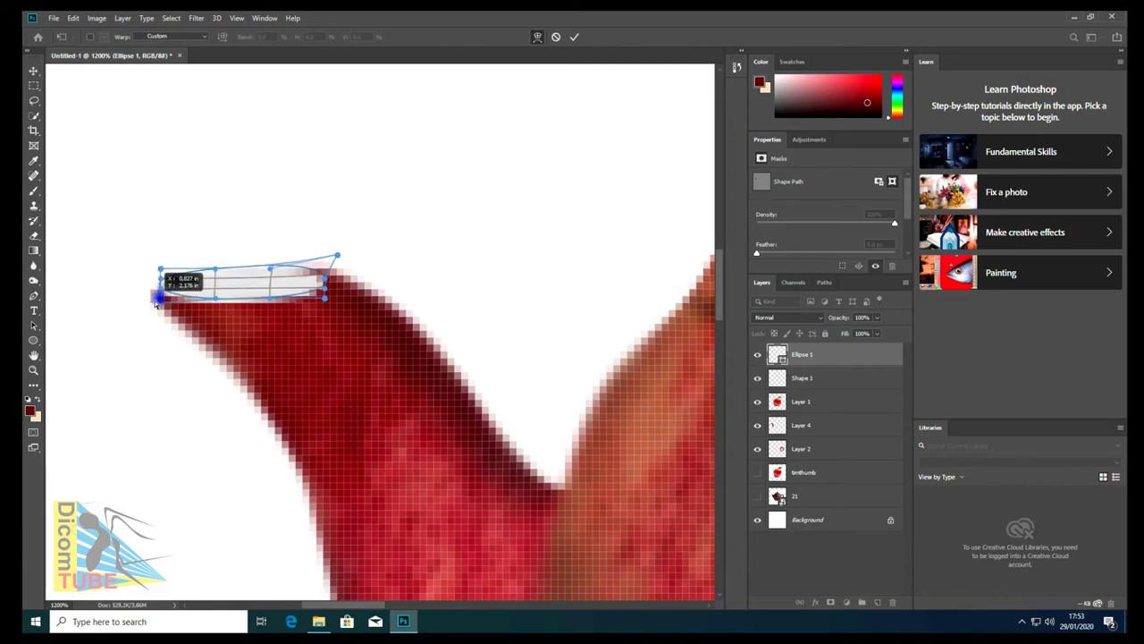
{"action": "left_click_drag", "start_coordinate": [327, 280], "coordinate": [329, 266]}
{"action": "left_click_drag", "start_coordinate": [164, 278], "coordinate": [159, 270]}
{"action": "left_click_drag", "start_coordinate": [232, 280], "coordinate": [253, 294]}
{"action": "left_click", "coordinate": [33, 70]}
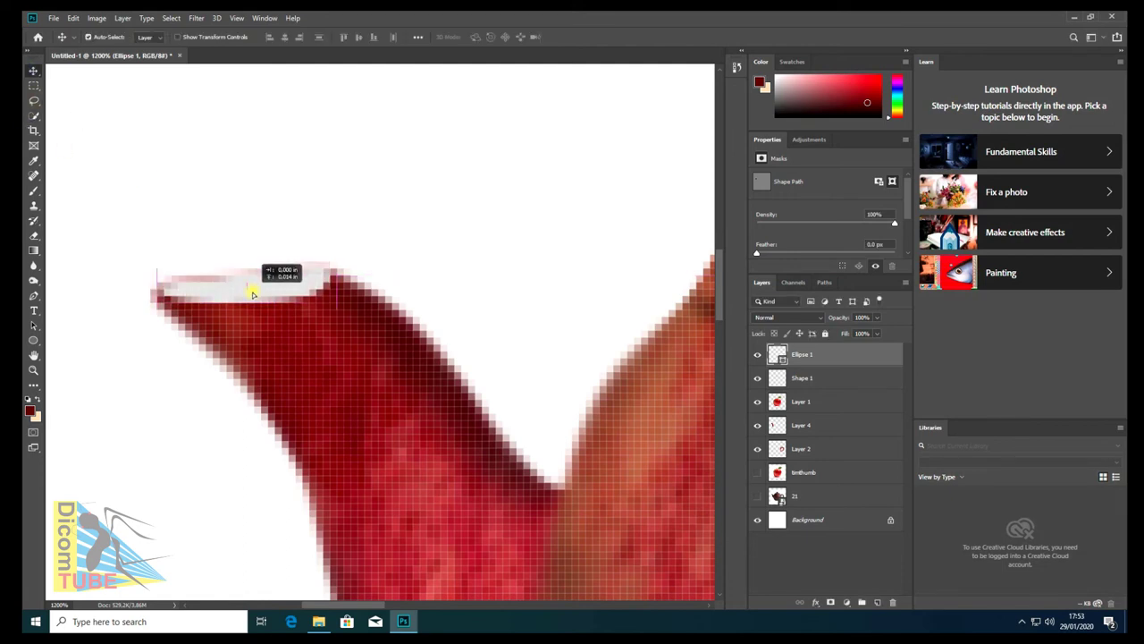
Warp the spout oval again and commit it.
{"action": "scroll", "coordinate": [286, 295], "scroll_direction": "down", "scroll_amount": 8}
{"action": "scroll", "coordinate": [379, 366], "scroll_direction": "up", "scroll_amount": 1}
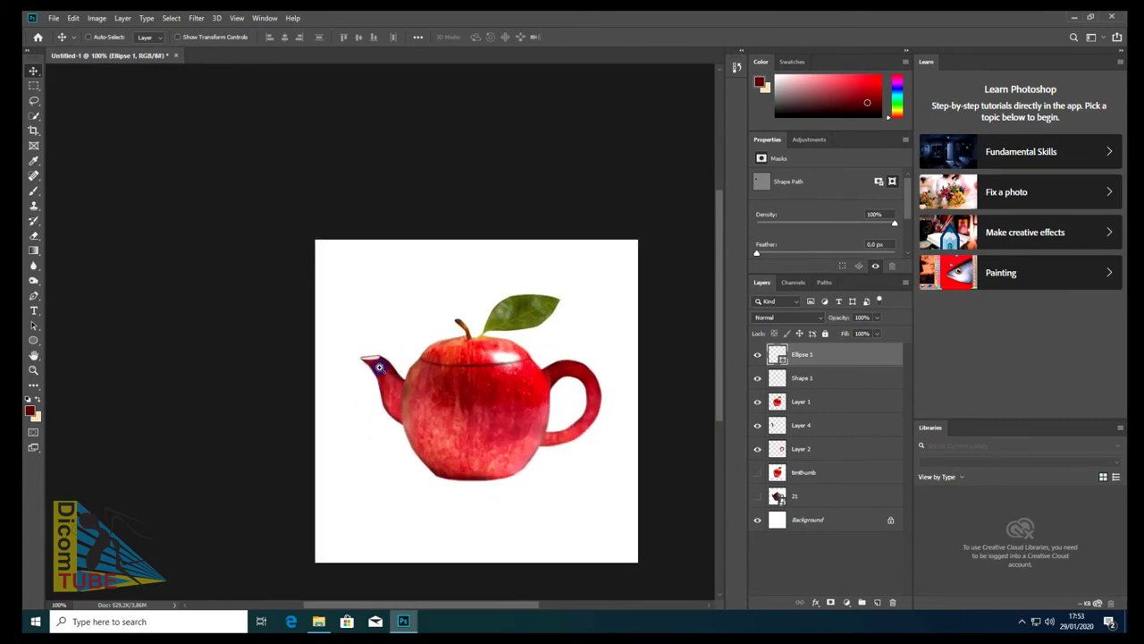
{"action": "scroll", "coordinate": [379, 367], "scroll_direction": "up", "scroll_amount": 3}
{"action": "scroll", "coordinate": [179, 273], "scroll_direction": "up", "scroll_amount": 3}
{"action": "scroll", "coordinate": [188, 273], "scroll_direction": "up", "scroll_amount": 3}
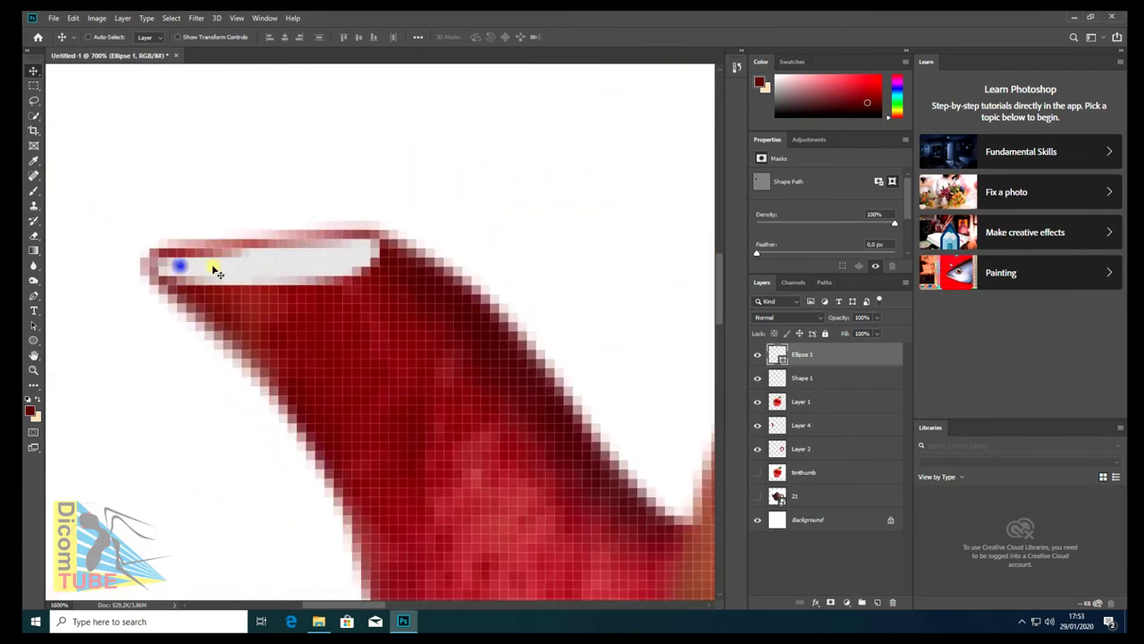
{"action": "key", "text": "ctrl+t"}
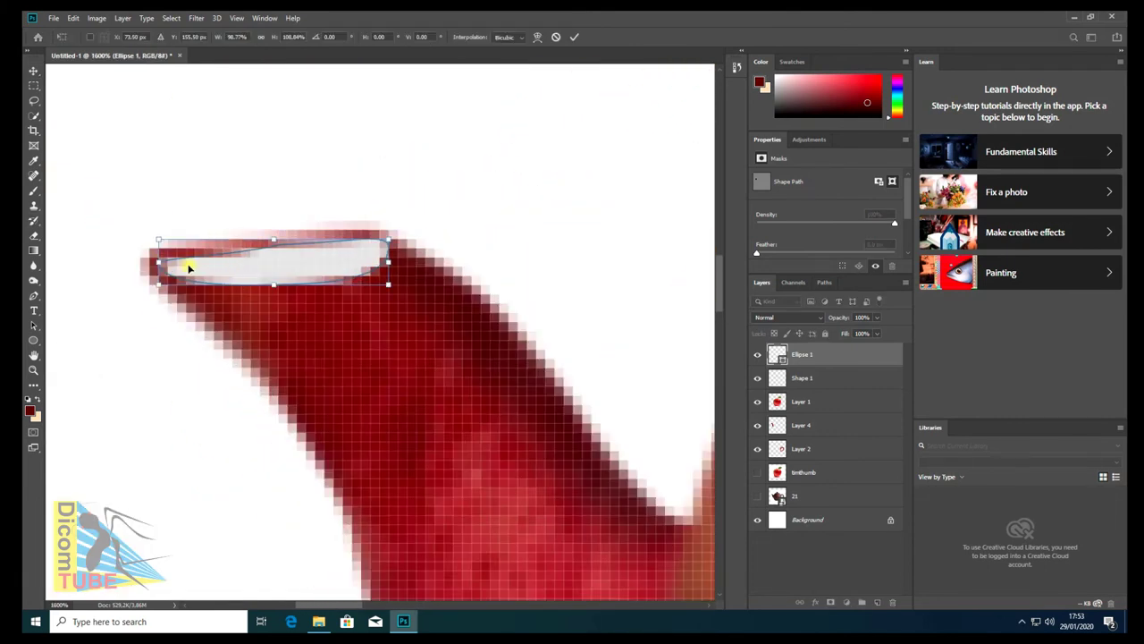
{"action": "left_click", "coordinate": [538, 36]}
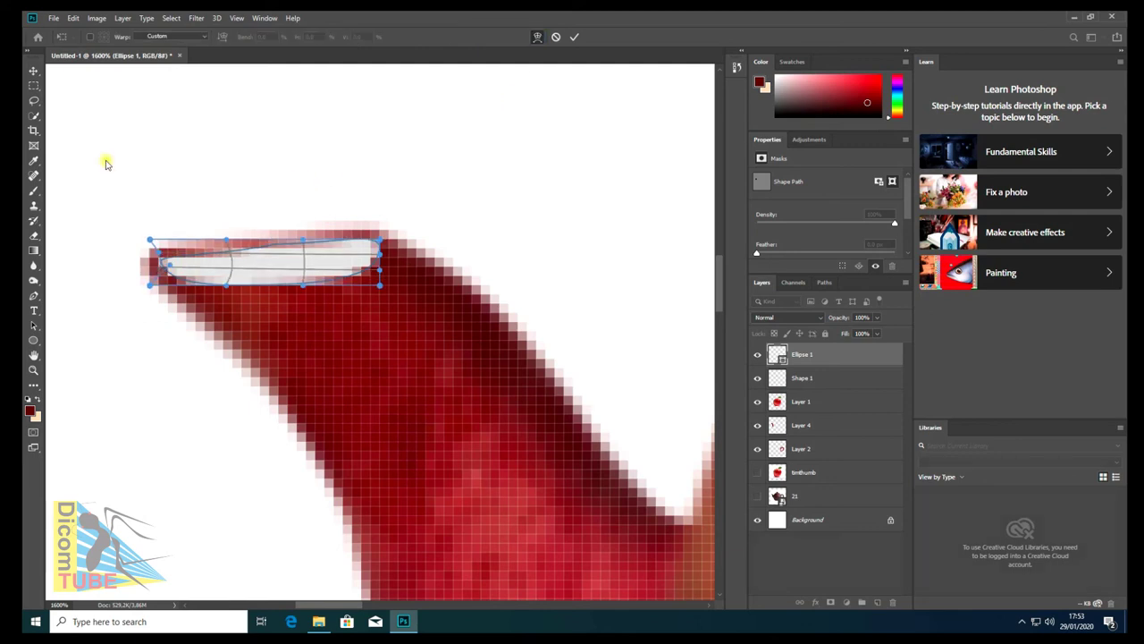
{"action": "key", "text": "Return"}
{"action": "scroll", "coordinate": [298, 287], "scroll_direction": "down", "scroll_amount": 2}
{"action": "scroll", "coordinate": [301, 286], "scroll_direction": "down", "scroll_amount": 3}
{"action": "scroll", "coordinate": [314, 334], "scroll_direction": "down", "scroll_amount": 2}
{"action": "scroll", "coordinate": [335, 372], "scroll_direction": "down", "scroll_amount": 2}
{"action": "scroll", "coordinate": [336, 372], "scroll_direction": "up", "scroll_amount": 2}
{"action": "scroll", "coordinate": [333, 354], "scroll_direction": "down", "scroll_amount": 2}
{"action": "scroll", "coordinate": [339, 340], "scroll_direction": "up", "scroll_amount": 2}
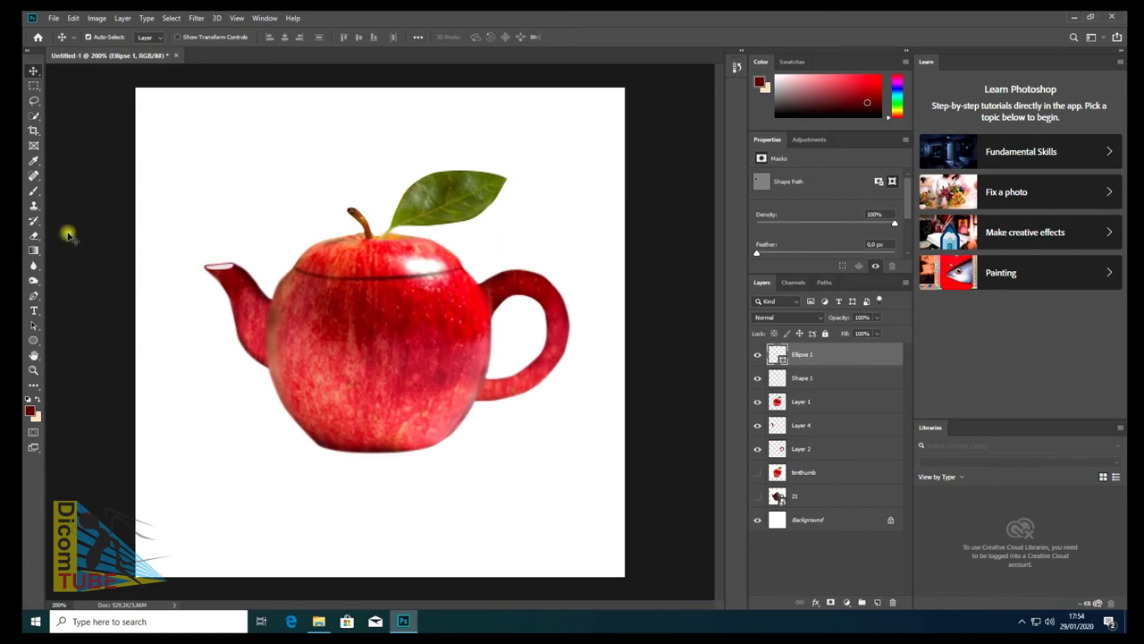
Draw a flat black ellipse beneath the teapot, then flatten and reposition it.
{"action": "left_click", "coordinate": [34, 339]}
{"action": "left_click_drag", "start_coordinate": [280, 453], "coordinate": [470, 461]}
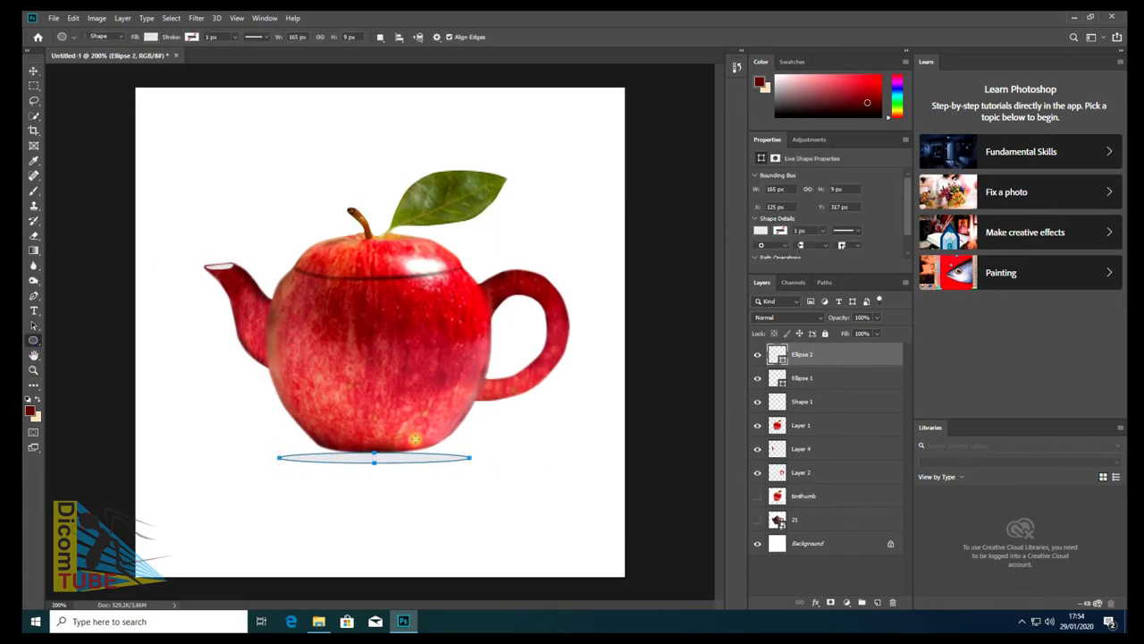
{"action": "left_click", "coordinate": [33, 74]}
{"action": "left_click", "coordinate": [760, 230]}
{"action": "left_click", "coordinate": [769, 291]}
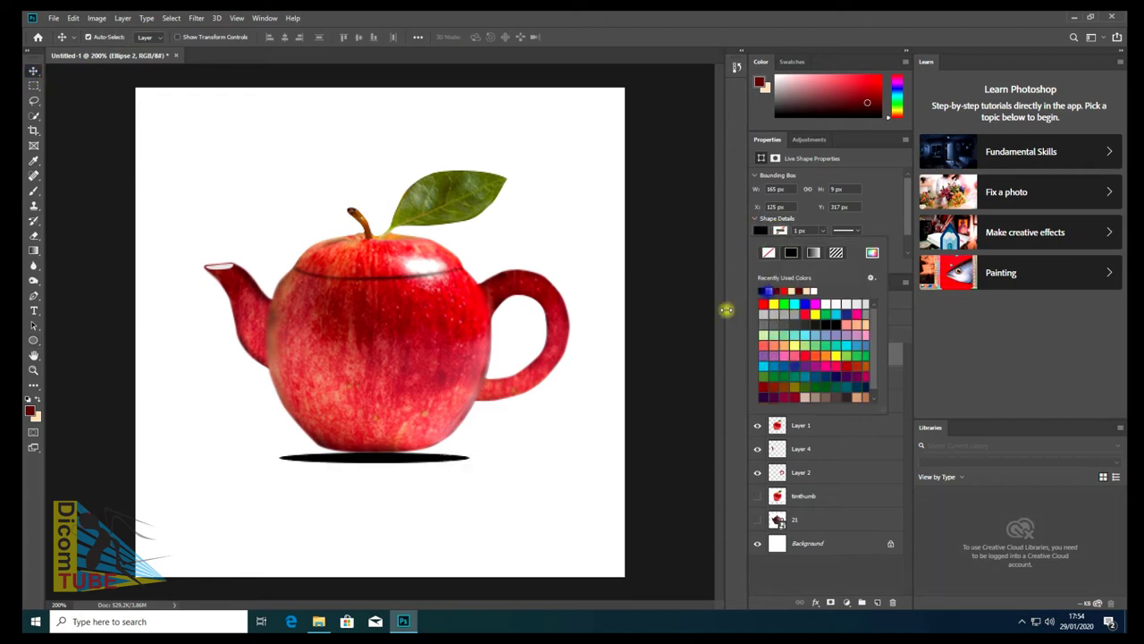
{"action": "key", "text": "ctrl+t"}
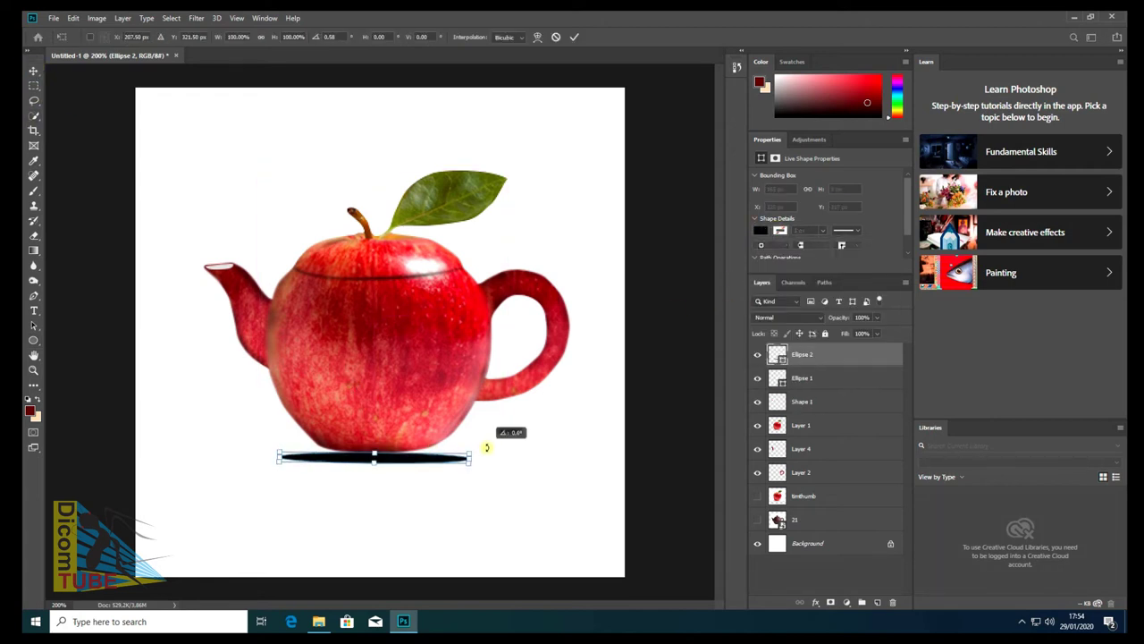
{"action": "left_click_drag", "start_coordinate": [396, 447], "coordinate": [384, 463]}
{"action": "key", "text": "Return"}
Rasterize the shadow oval and apply a 5.6 px Gaussian Blur.
{"action": "right_click", "coordinate": [821, 349]}
{"action": "left_click", "coordinate": [871, 299]}
{"action": "left_click", "coordinate": [196, 18]}
{"action": "mouse_move", "coordinate": [203, 149]}
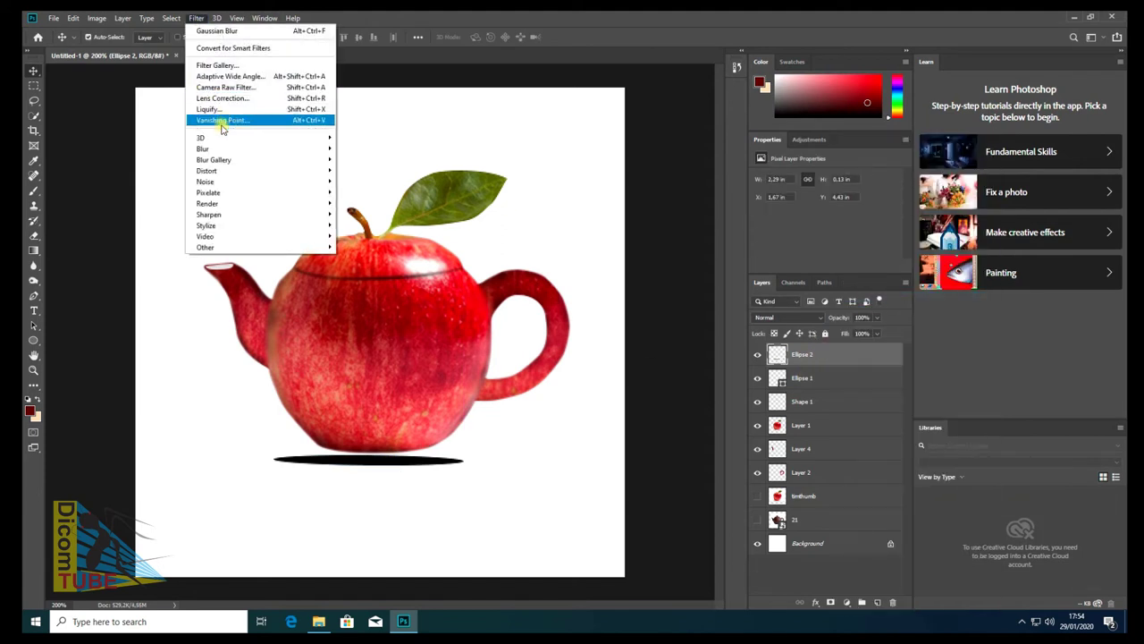
{"action": "left_click", "coordinate": [367, 193]}
{"action": "left_click_drag", "start_coordinate": [494, 317], "coordinate": [518, 317]}
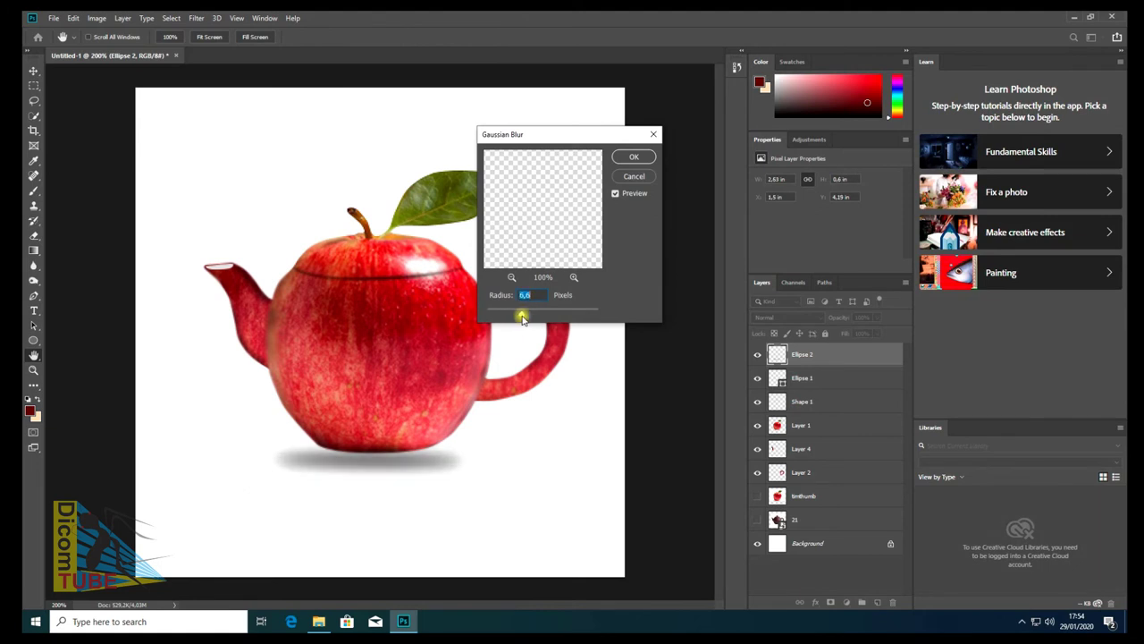
{"action": "left_click", "coordinate": [630, 157]}
Widen the blurred shadow under the teapot.
{"action": "key", "text": "ctrl+t"}
{"action": "left_click_drag", "start_coordinate": [481, 464], "coordinate": [511, 464]}
{"action": "scroll", "coordinate": [434, 396], "scroll_direction": "down", "scroll_amount": 2}
{"action": "key", "text": "Return"}
{"action": "scroll", "coordinate": [378, 376], "scroll_direction": "up", "scroll_amount": 2}
{"action": "scroll", "coordinate": [393, 512], "scroll_direction": "up", "scroll_amount": 1}
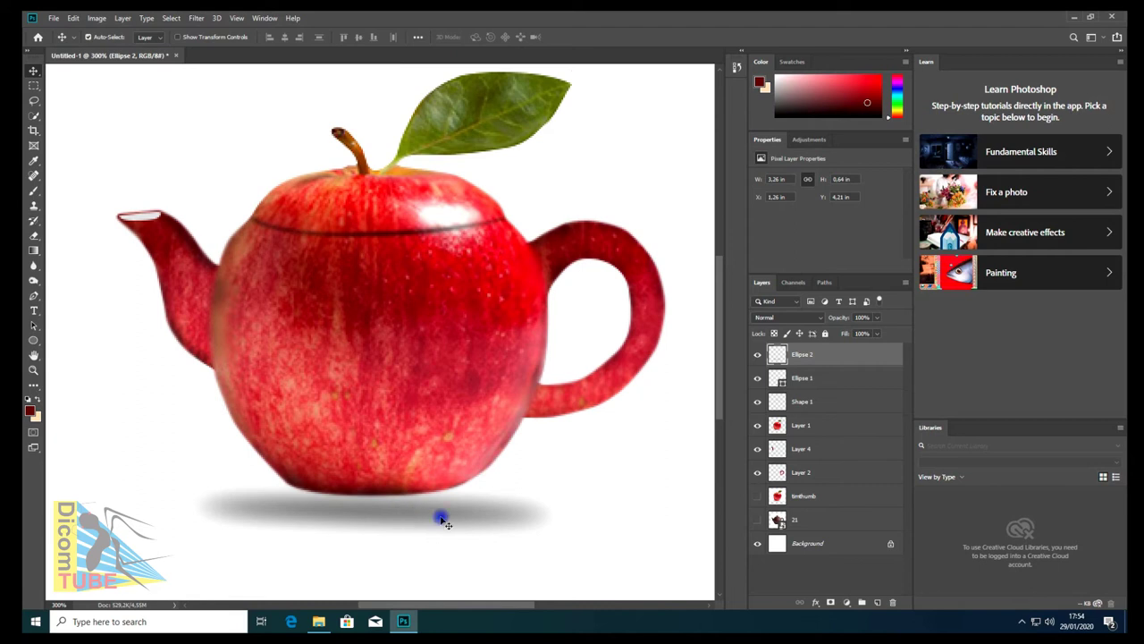
{"action": "scroll", "coordinate": [417, 437], "scroll_direction": "down", "scroll_amount": 4}
{"action": "scroll", "coordinate": [363, 360], "scroll_direction": "up", "scroll_amount": 3}
Lower the shadow's bottom edge and pull its left and right sides inward.
{"action": "key", "text": "ctrl+t"}
{"action": "left_click_drag", "start_coordinate": [373, 484], "coordinate": [375, 493]}
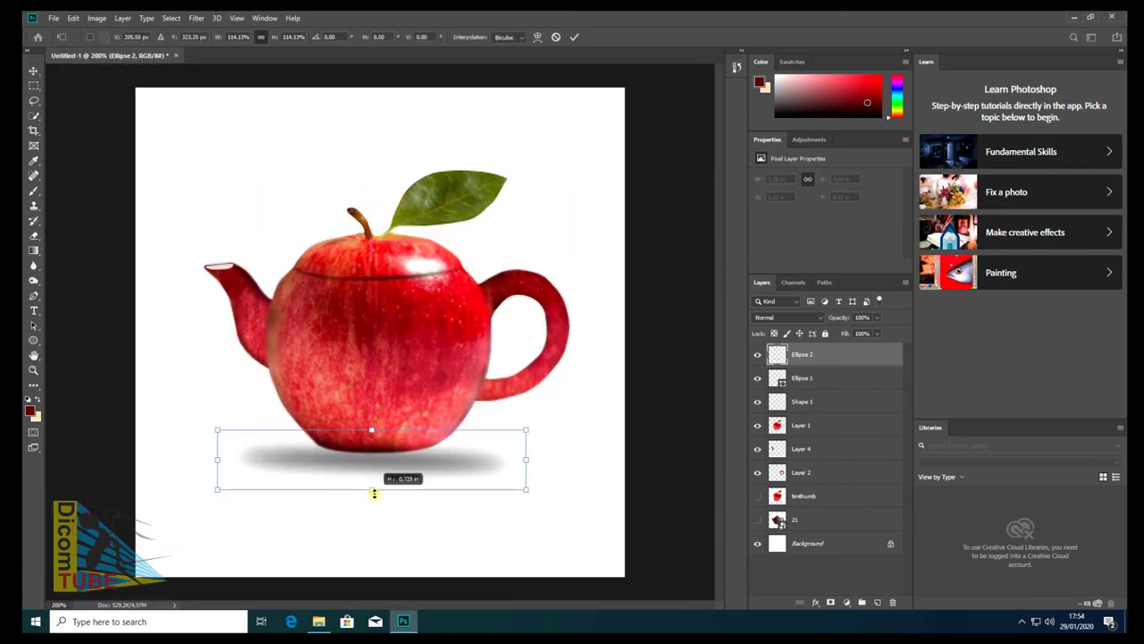
{"action": "left_click_drag", "start_coordinate": [509, 458], "coordinate": [494, 461]}
{"action": "left_click_drag", "start_coordinate": [237, 462], "coordinate": [247, 462]}
{"action": "key", "text": "Return"}
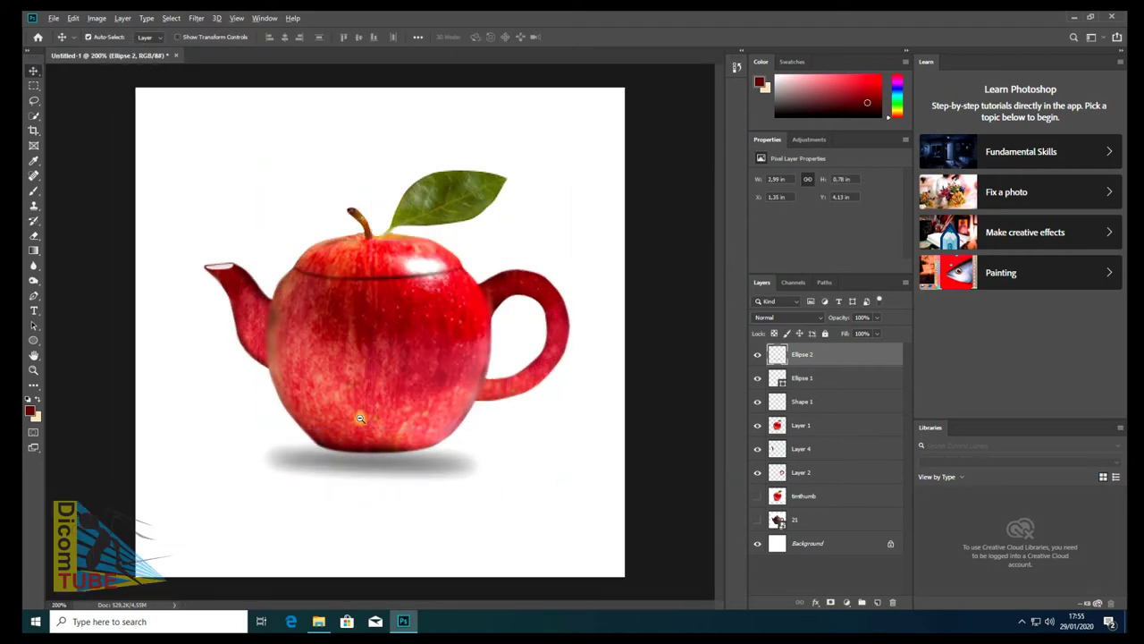
{"action": "scroll", "coordinate": [394, 394], "scroll_direction": "down", "scroll_amount": 3}
Enlarge the canvas beyond the image with the Crop tool.
{"action": "scroll", "coordinate": [389, 362], "scroll_direction": "up", "scroll_amount": 1}
{"action": "left_click", "coordinate": [409, 399]}
{"action": "key", "text": "c"}
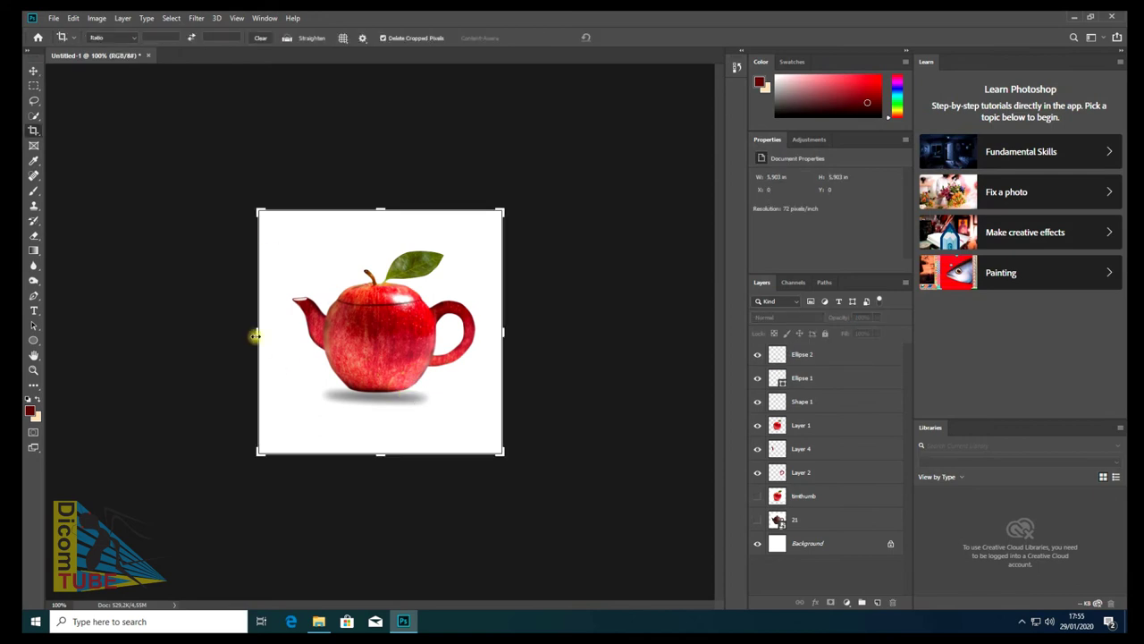
{"action": "left_click_drag", "start_coordinate": [258, 454], "coordinate": [220, 473]}
{"action": "left_click_drag", "start_coordinate": [554, 183], "coordinate": [567, 179]}
{"action": "key", "text": "Return"}
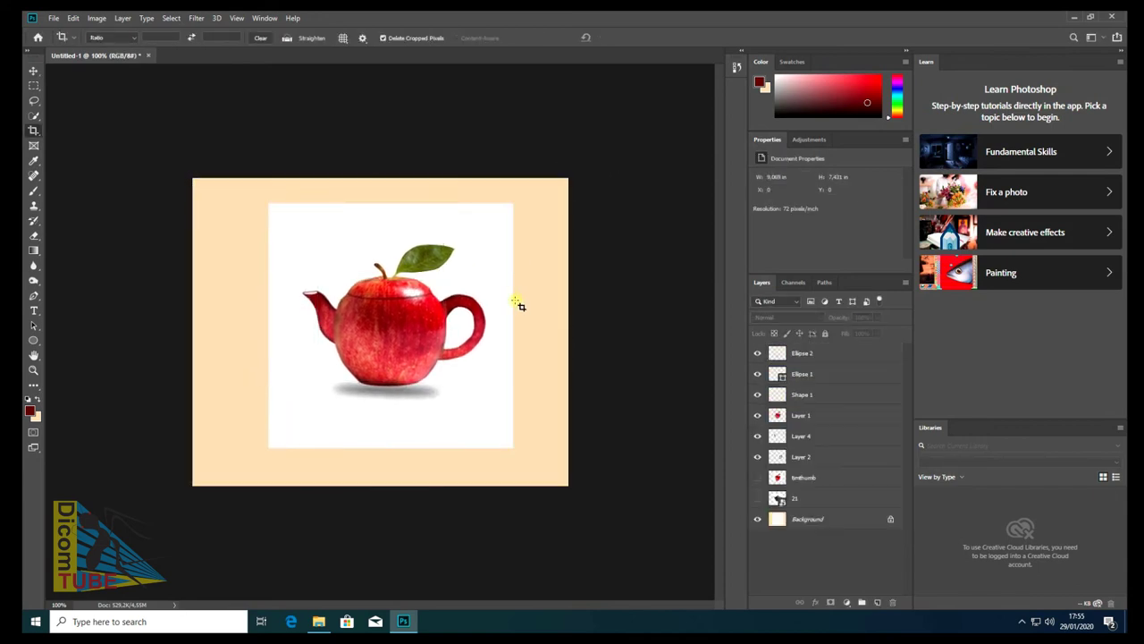
Duplicate the Background layer and add a Gradient Overlay style to the copy.
{"action": "key", "text": "ctrl+j"}
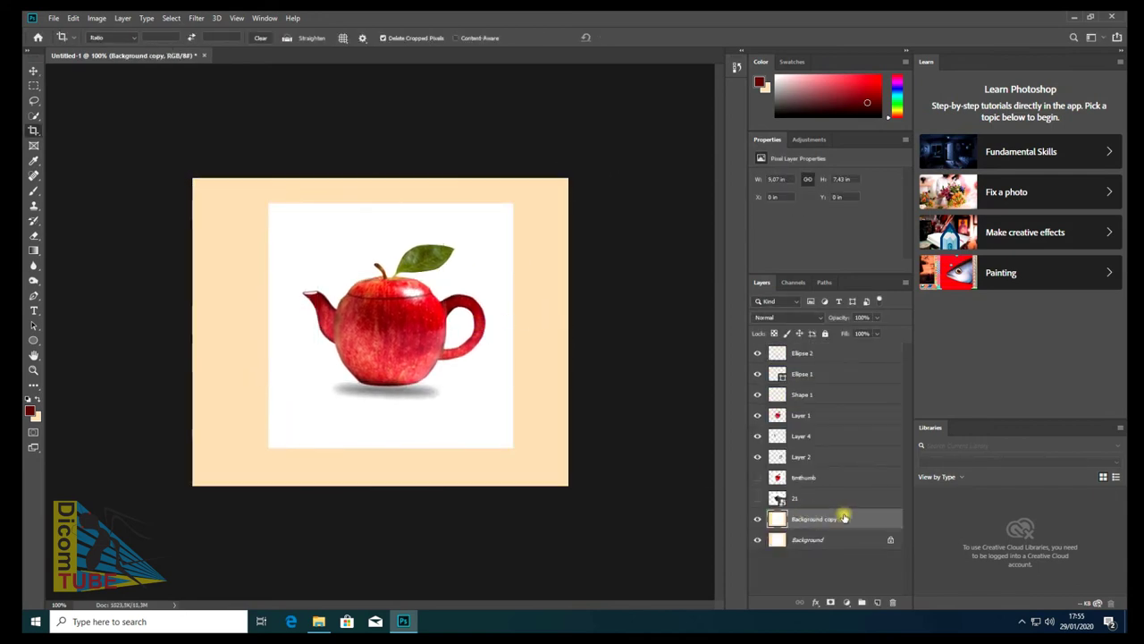
{"action": "double_click", "coordinate": [845, 518]}
{"action": "left_click", "coordinate": [583, 288]}
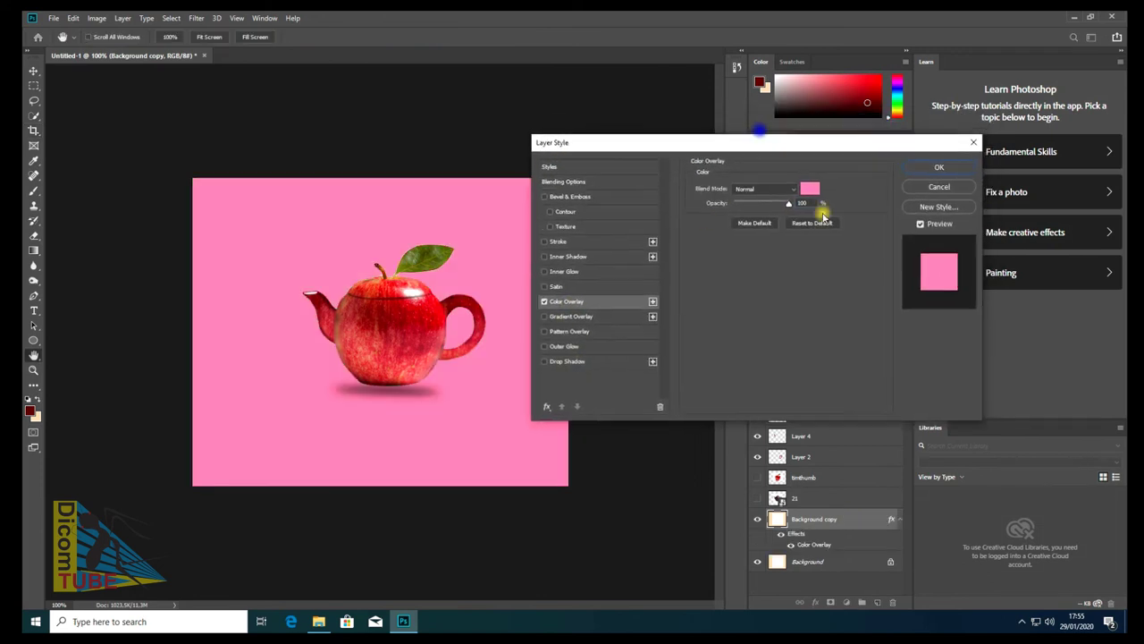
{"action": "left_click", "coordinate": [570, 317]}
Set the gradient's stops to apple red and salmon.
{"action": "left_click", "coordinate": [764, 222]}
{"action": "left_click_drag", "start_coordinate": [501, 98], "coordinate": [613, 141]}
{"action": "left_click", "coordinate": [563, 352]}
{"action": "left_click", "coordinate": [615, 401]}
{"action": "left_click", "coordinate": [395, 320]}
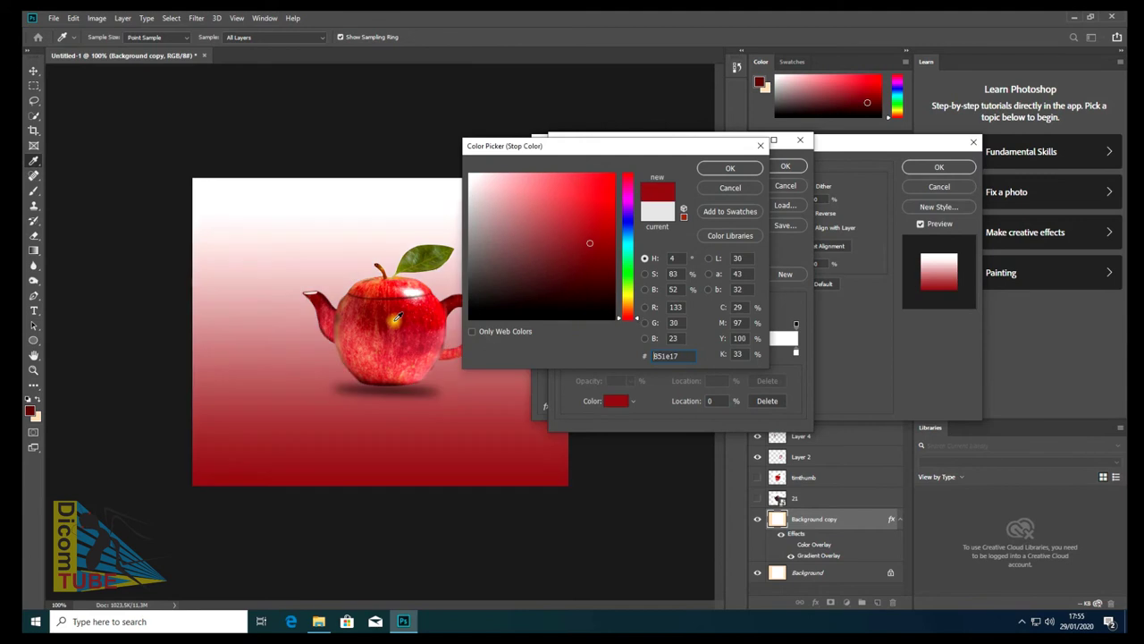
{"action": "left_click", "coordinate": [730, 168]}
{"action": "left_click", "coordinate": [614, 402]}
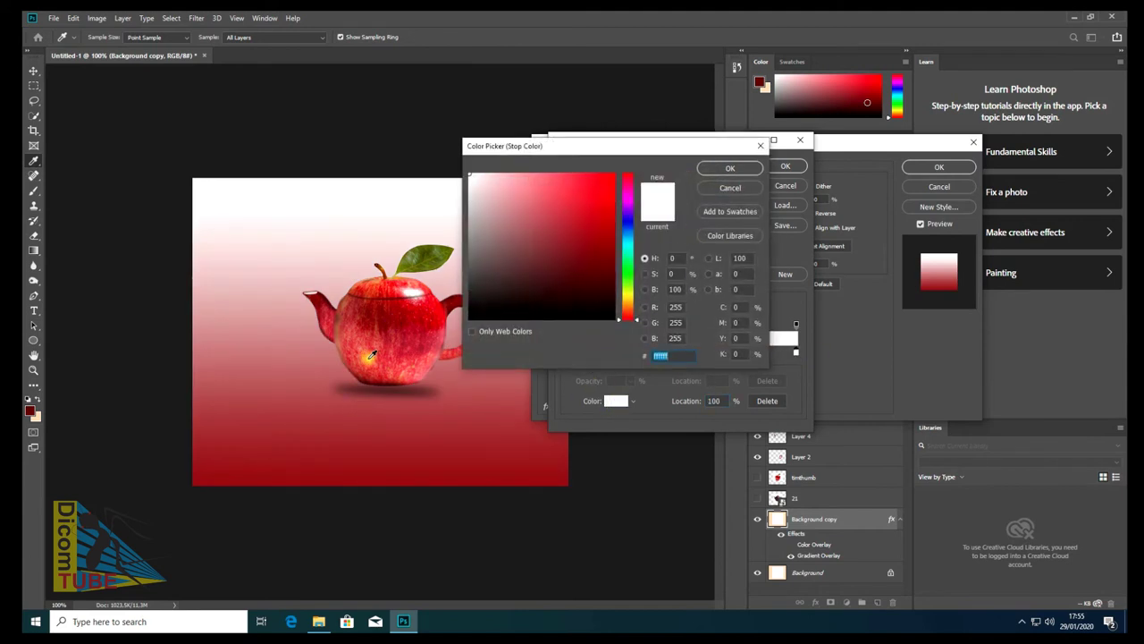
{"action": "left_click", "coordinate": [371, 356]}
{"action": "left_click", "coordinate": [731, 169]}
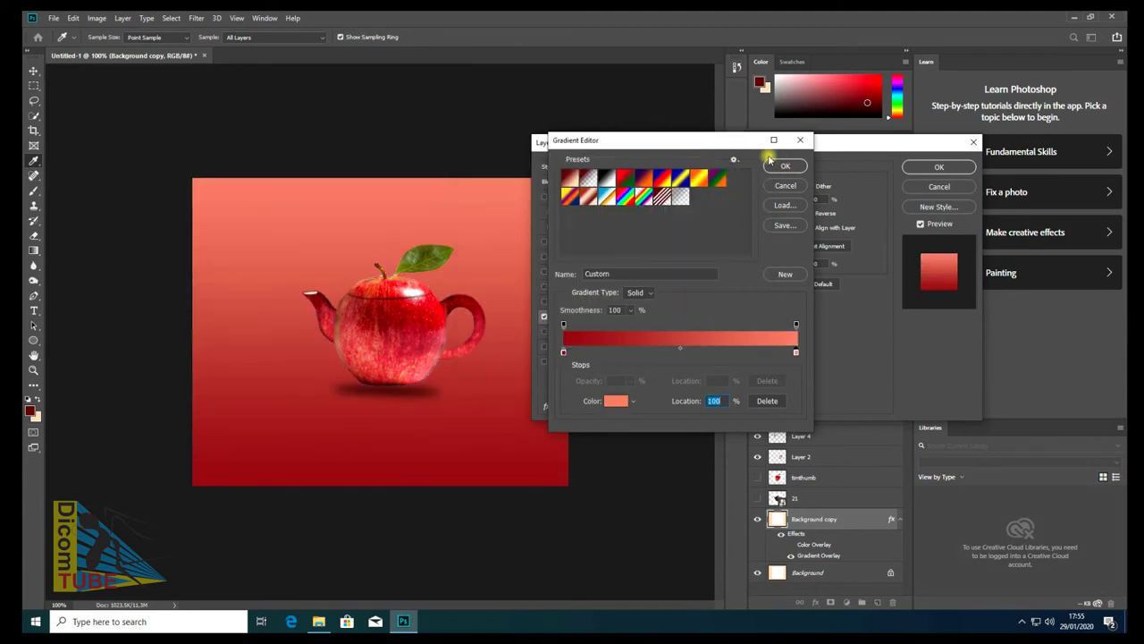
{"action": "left_click", "coordinate": [784, 165]}
Make the gradient radial, running from light salmon to dark red b03c0d.
{"action": "left_click", "coordinate": [794, 229]}
{"action": "left_click", "coordinate": [760, 243]}
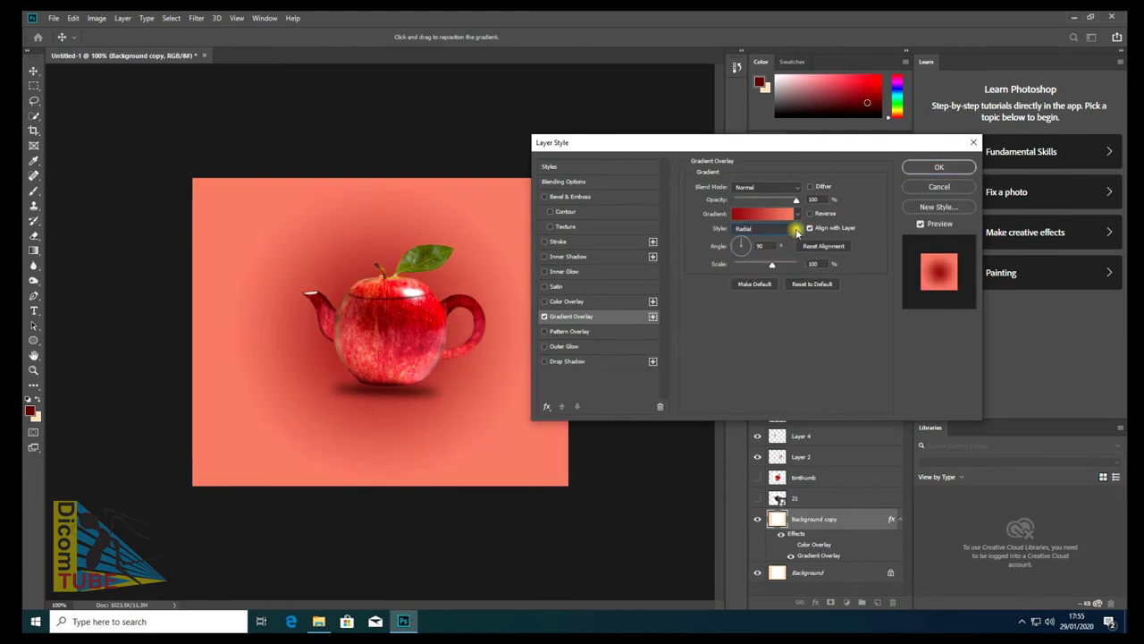
{"action": "left_click", "coordinate": [767, 214]}
{"action": "double_click", "coordinate": [563, 351]}
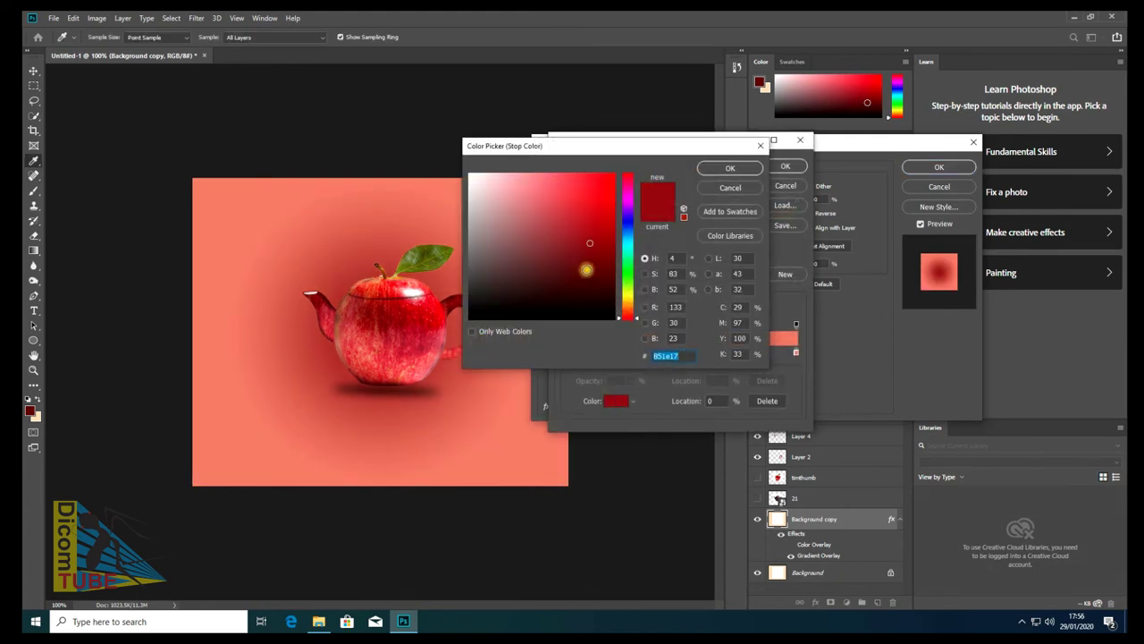
{"action": "left_click_drag", "start_coordinate": [582, 259], "coordinate": [529, 194]}
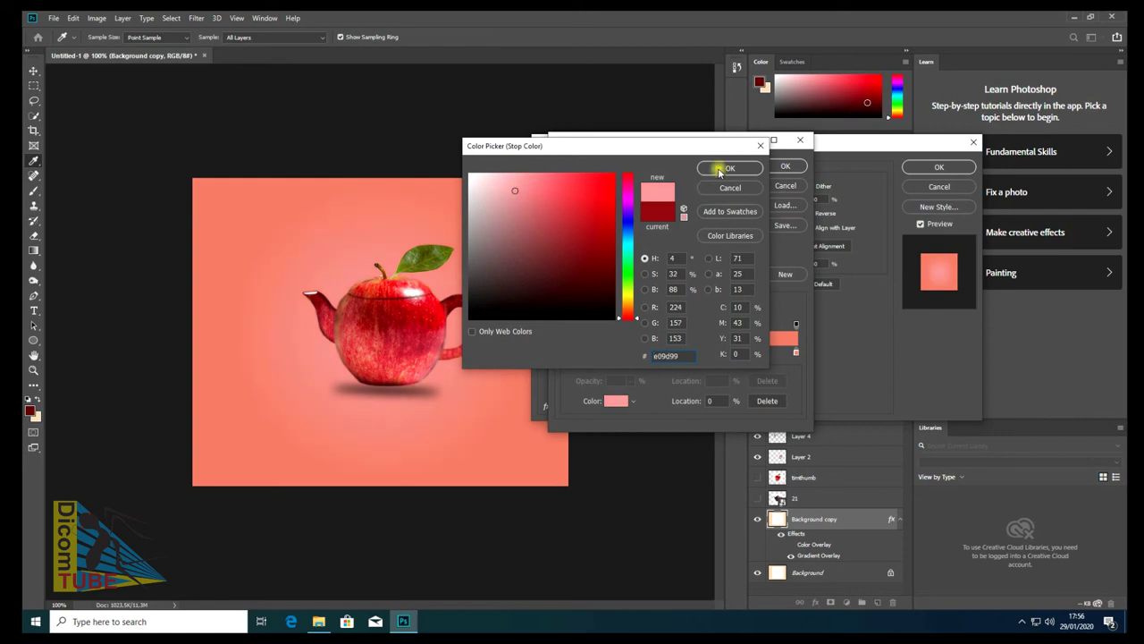
{"action": "left_click", "coordinate": [729, 168]}
{"action": "left_click", "coordinate": [795, 352]}
{"action": "left_click", "coordinate": [615, 399]}
{"action": "left_click", "coordinate": [604, 227]}
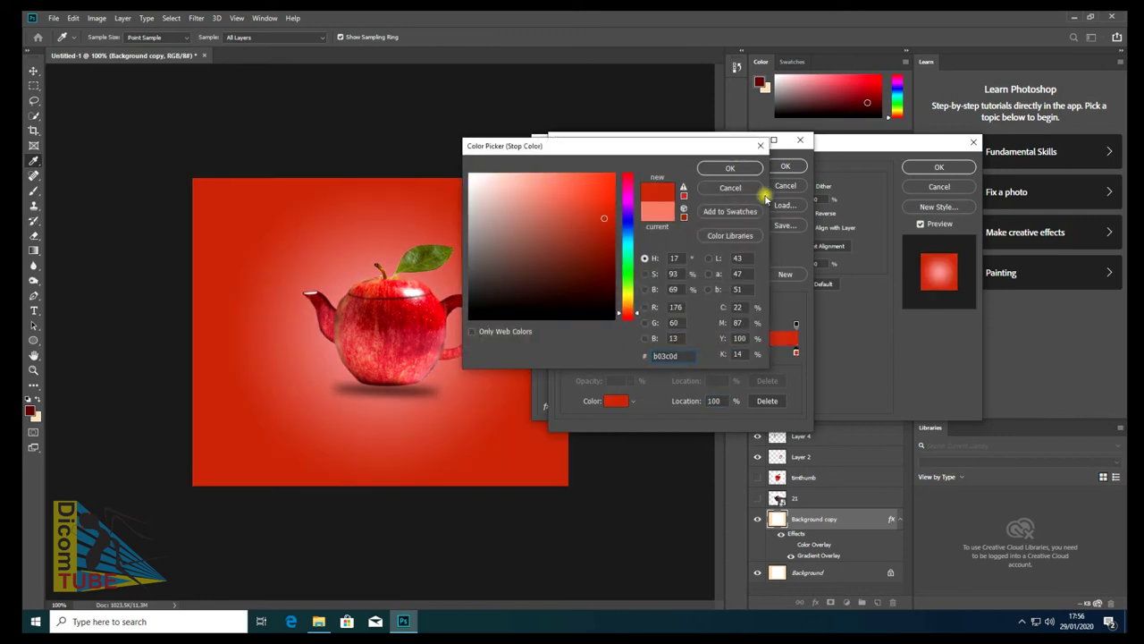
{"action": "left_click", "coordinate": [729, 168]}
{"action": "left_click", "coordinate": [785, 166]}
Make the left stop pale pink, widen the pale centre, and apply the layer style.
{"action": "left_click", "coordinate": [731, 229]}
{"action": "left_click", "coordinate": [563, 352]}
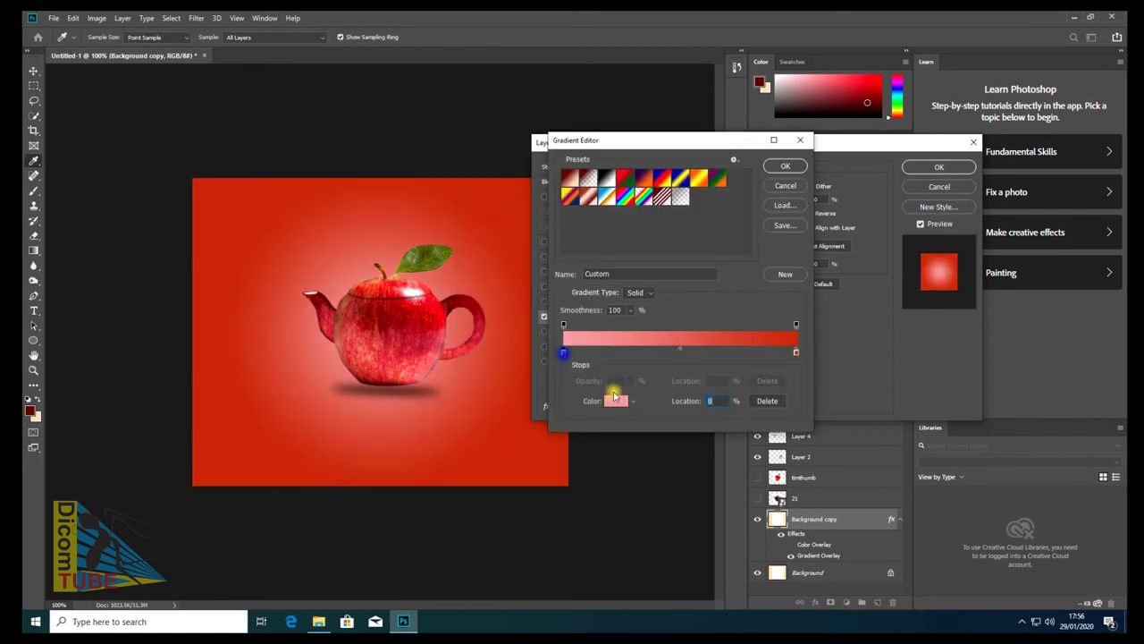
{"action": "left_click", "coordinate": [615, 399]}
{"action": "left_click", "coordinate": [730, 168]}
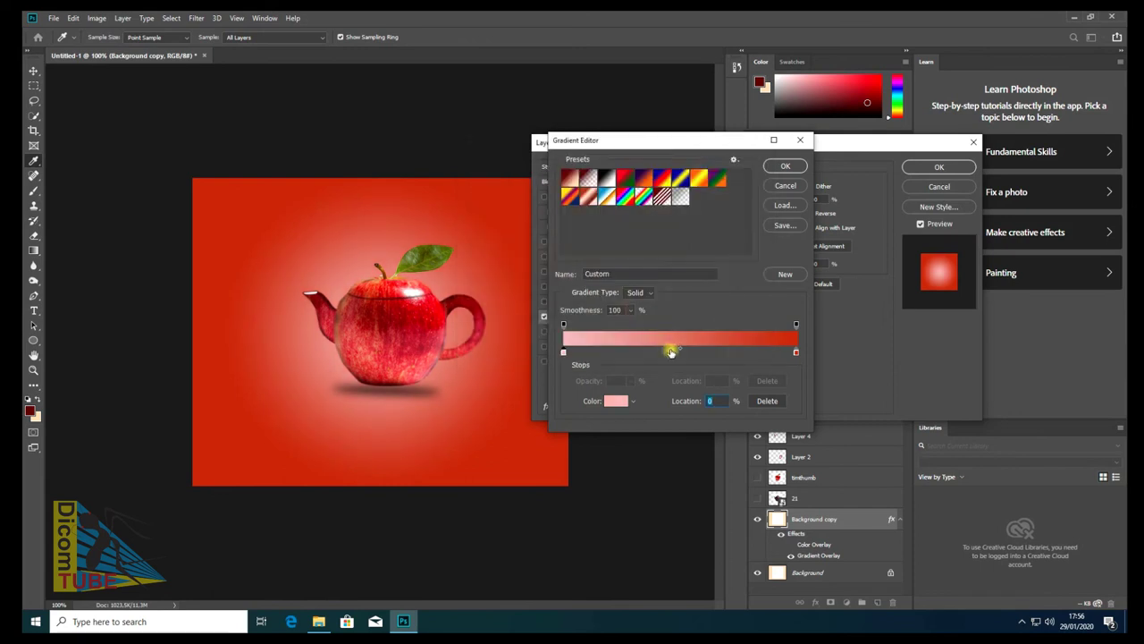
{"action": "left_click_drag", "start_coordinate": [680, 351], "coordinate": [703, 352]}
{"action": "left_click", "coordinate": [778, 168]}
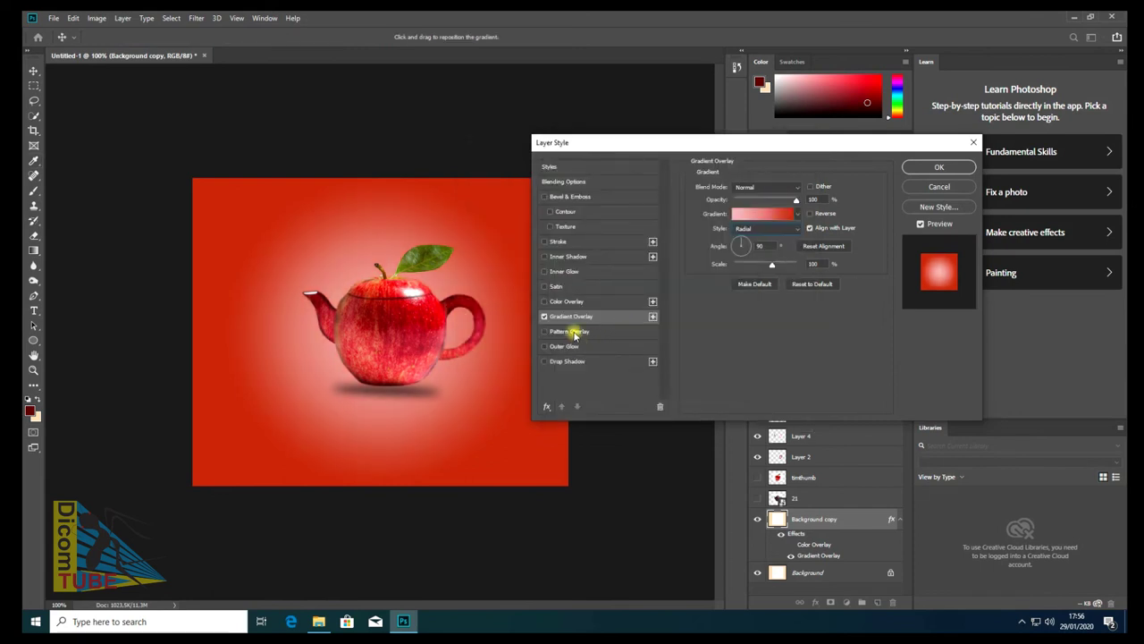
{"action": "left_click", "coordinate": [933, 168]}
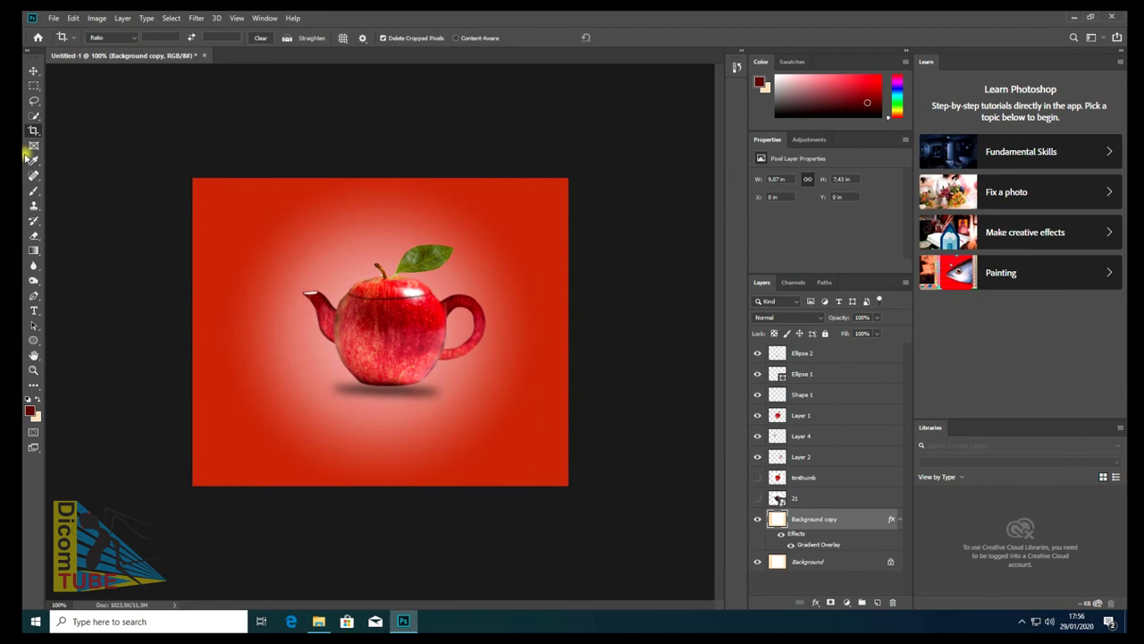
Set the Ellipse 2 shadow to 59% opacity and stretch it taller.
{"action": "key", "text": "v"}
{"action": "left_click", "coordinate": [414, 398]}
{"action": "left_click_drag", "start_coordinate": [877, 333], "coordinate": [853, 333]}
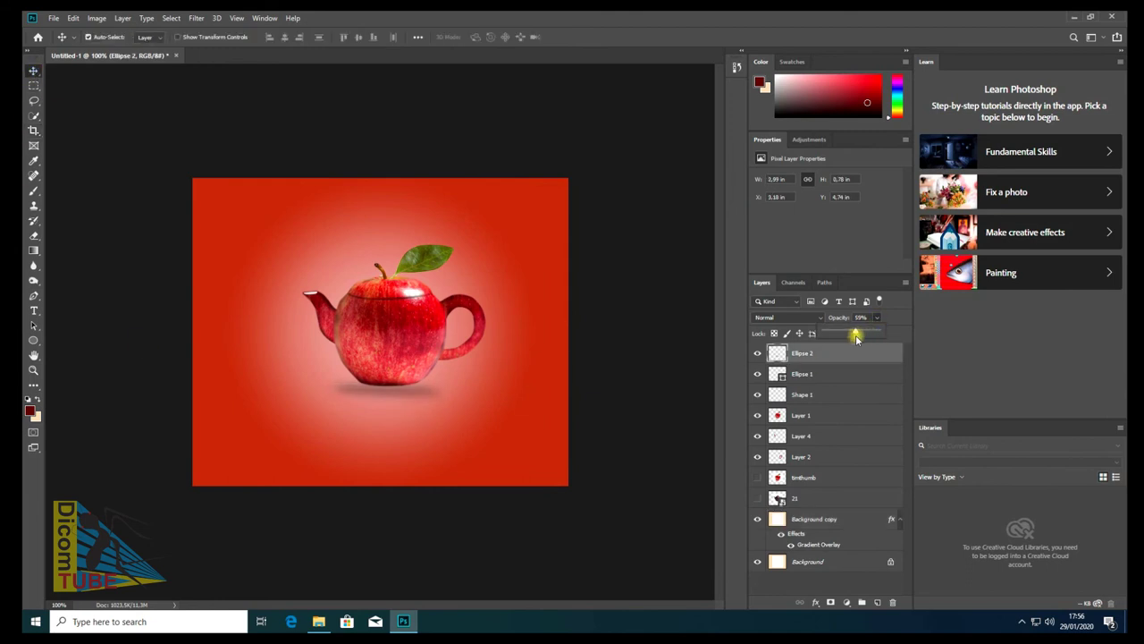
{"action": "key", "text": "ctrl+t"}
{"action": "left_click_drag", "start_coordinate": [387, 409], "coordinate": [387, 424]}
{"action": "key", "text": "Return"}
Move the shadow below Layer 1, nudge it up-left, and flatten it slightly.
{"action": "left_click_drag", "start_coordinate": [815, 353], "coordinate": [813, 436]}
{"action": "left_click_drag", "start_coordinate": [414, 400], "coordinate": [408, 391]}
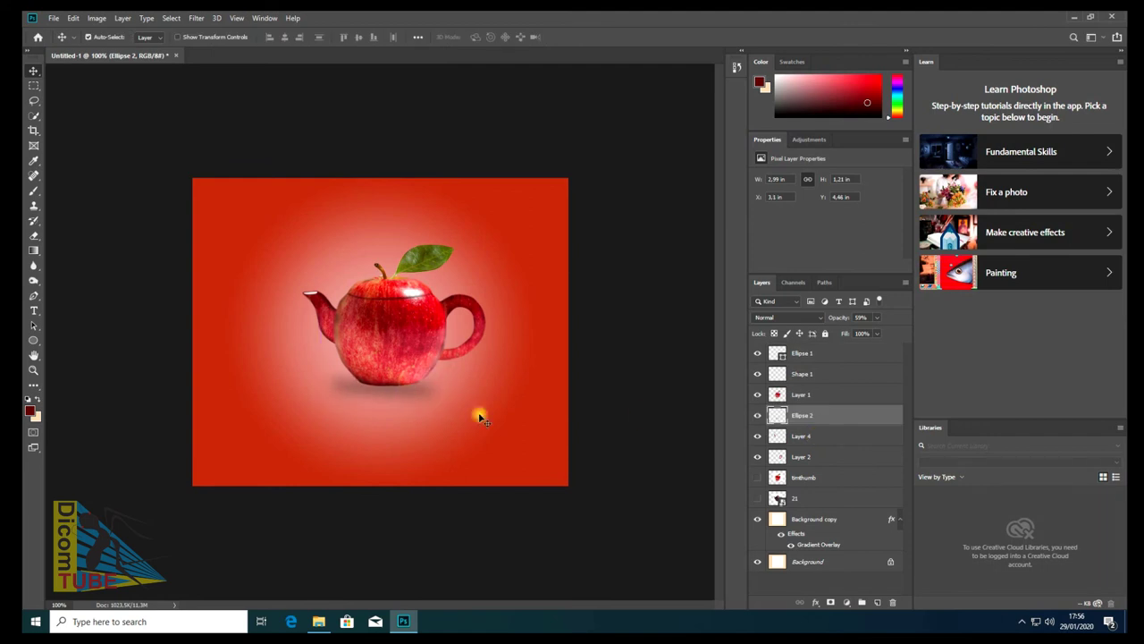
{"action": "key", "text": "ctrl+t"}
{"action": "left_click_drag", "start_coordinate": [464, 359], "coordinate": [464, 367]}
{"action": "key", "text": "Return"}
{"action": "key", "text": "ctrl+plus"}
Draw an ellipse on the teapot body, fill it white and rasterize it.
{"action": "key", "text": "u"}
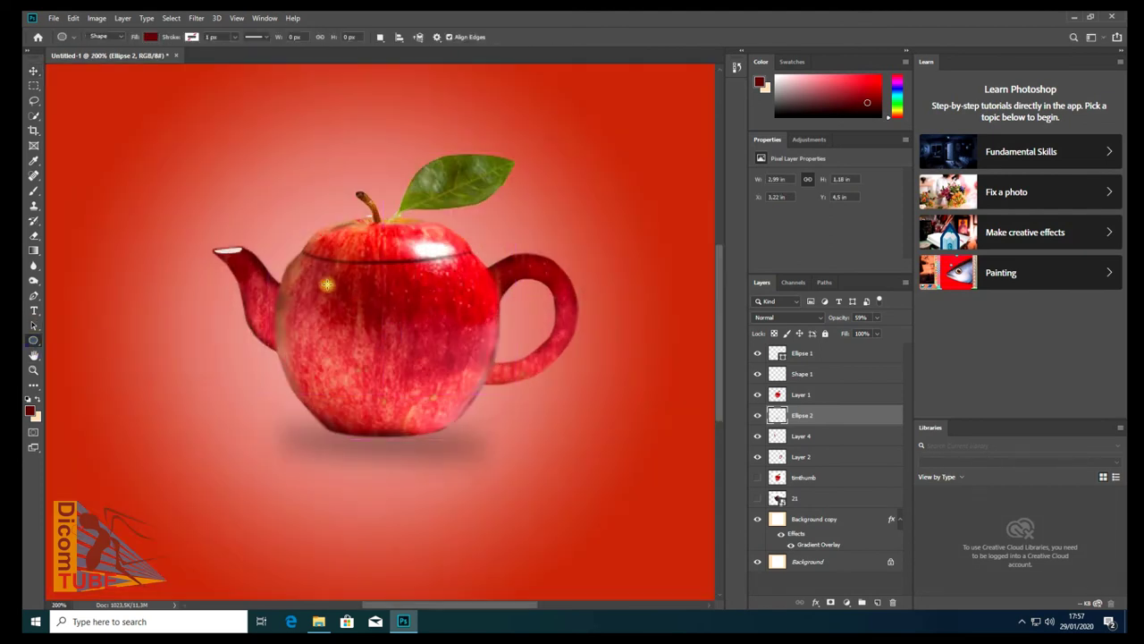
{"action": "left_click_drag", "start_coordinate": [309, 326], "coordinate": [433, 386]}
{"action": "key", "text": "v"}
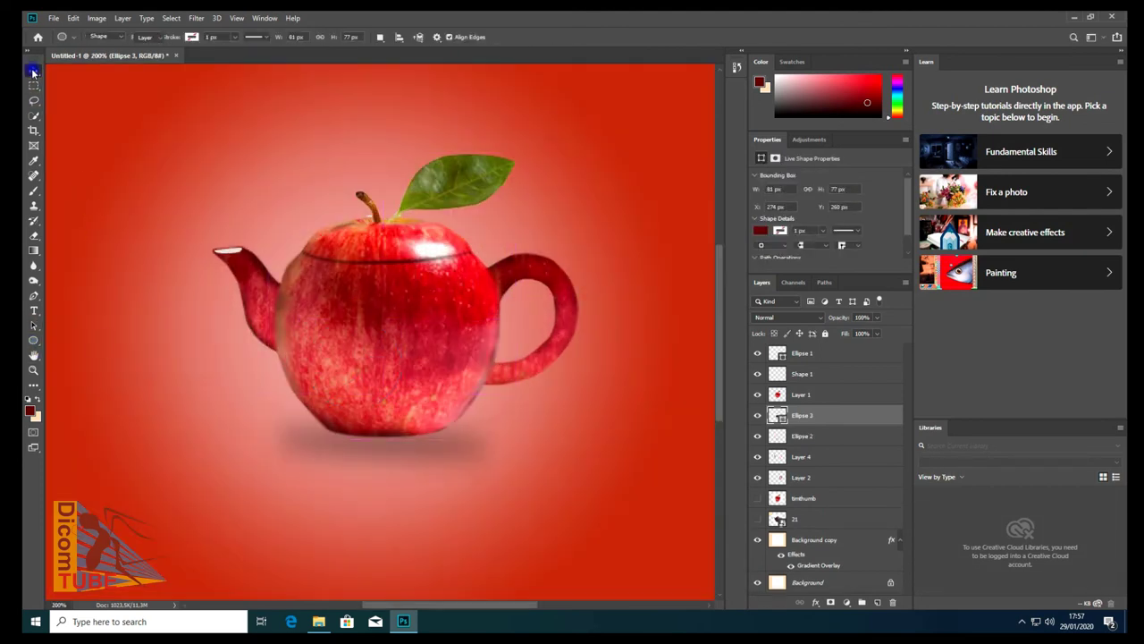
{"action": "left_click", "coordinate": [761, 229]}
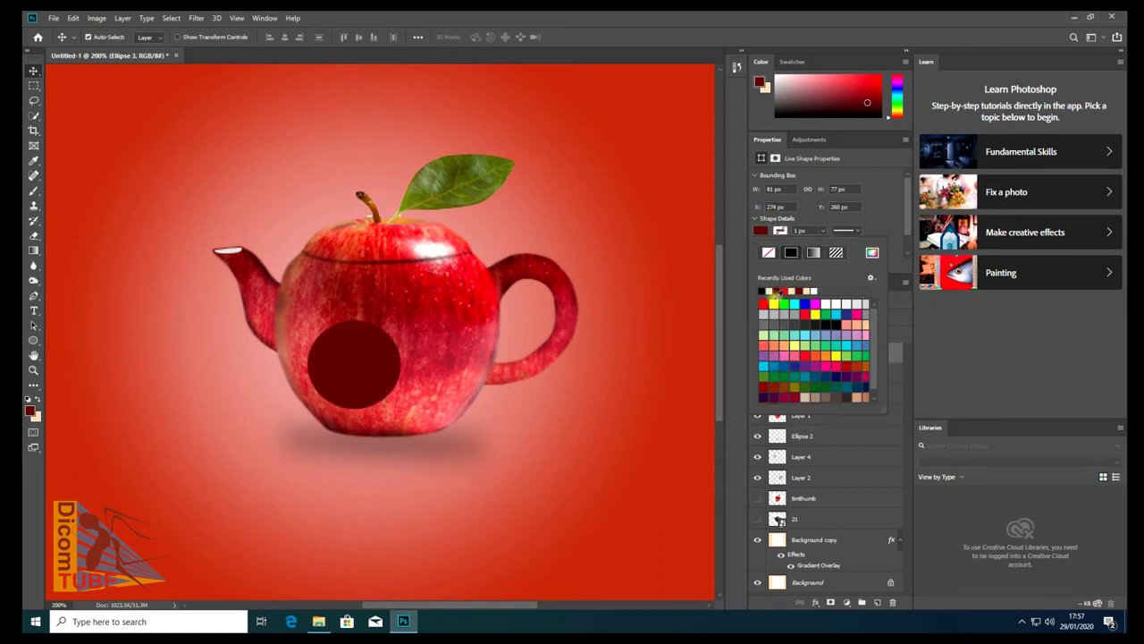
{"action": "left_click", "coordinate": [827, 304]}
{"action": "right_click", "coordinate": [827, 353]}
{"action": "left_click", "coordinate": [825, 295]}
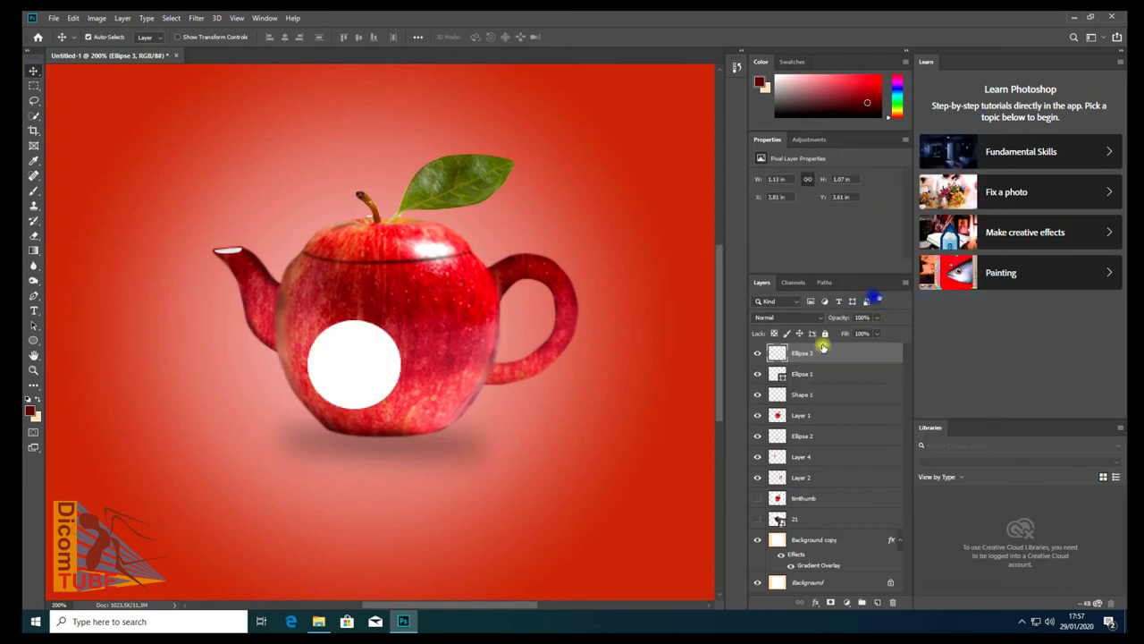
Soften the ellipse with Gaussian Blur and lower its opacity to 76%.
{"action": "left_click", "coordinate": [196, 18]}
{"action": "left_click", "coordinate": [351, 159]}
{"action": "left_click", "coordinate": [196, 18]}
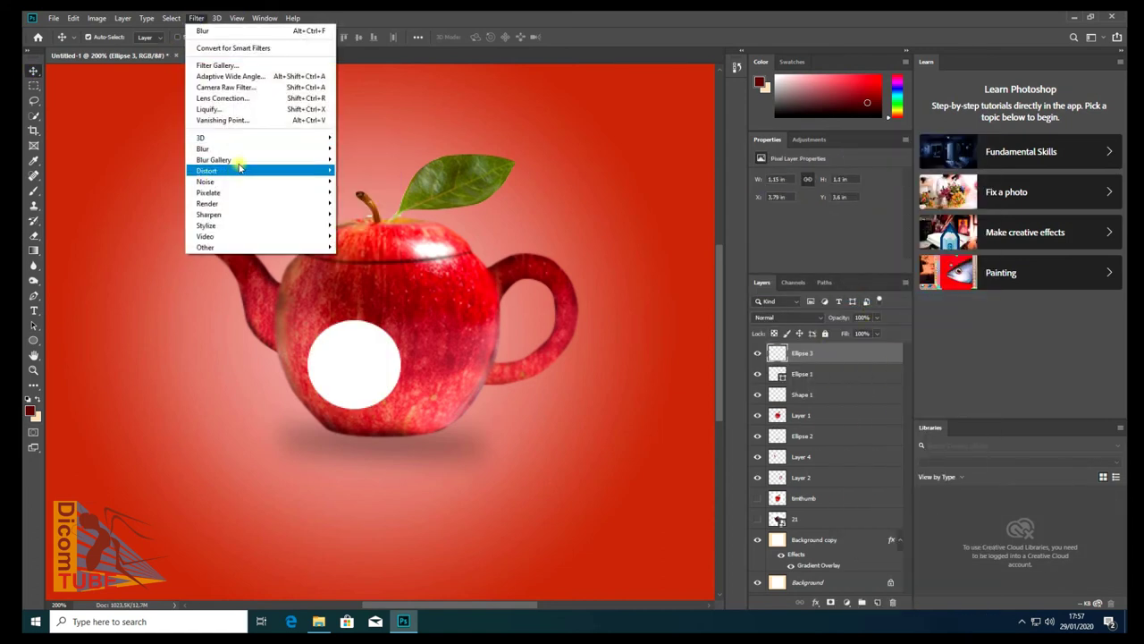
{"action": "left_click", "coordinate": [367, 191]}
{"action": "left_click_drag", "start_coordinate": [518, 310], "coordinate": [538, 313]}
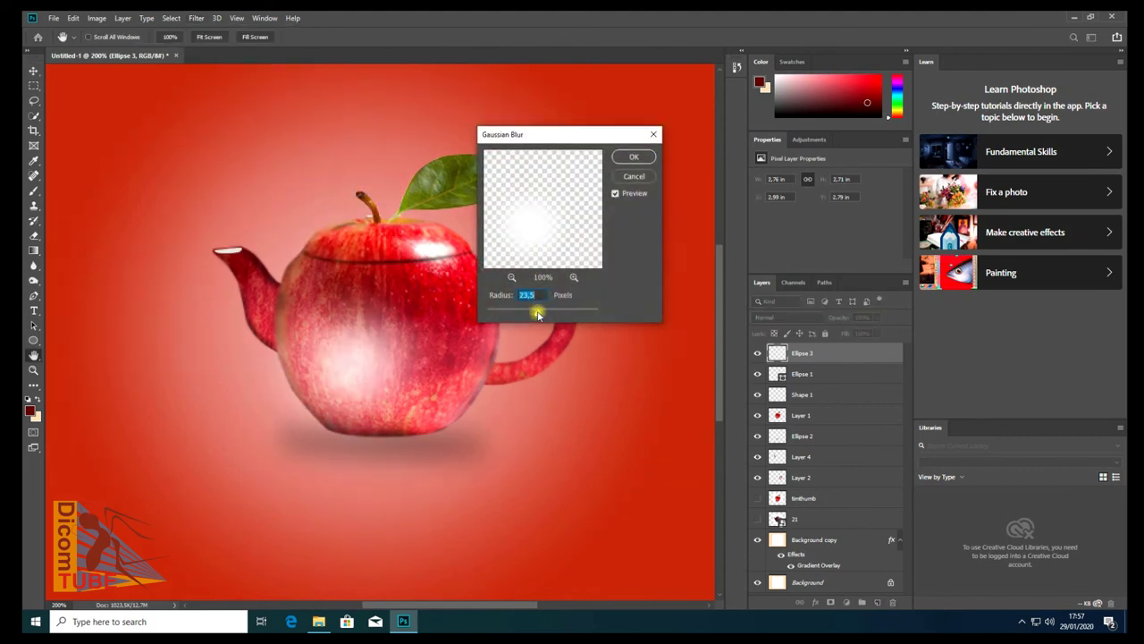
{"action": "left_click", "coordinate": [632, 158]}
{"action": "mouse_move", "coordinate": [878, 334]}
{"action": "left_mouse_down"}
{"action": "mouse_move", "coordinate": [858, 328]}
{"action": "mouse_move", "coordinate": [865, 337]}
{"action": "left_mouse_up"}
Warp the white glow to follow the teapot's curve on its left side.
{"action": "key", "text": "ctrl+t"}
{"action": "left_click", "coordinate": [536, 37]}
{"action": "mouse_move", "coordinate": [288, 365]}
{"action": "left_mouse_down"}
{"action": "mouse_move", "coordinate": [409, 378]}
{"action": "mouse_move", "coordinate": [402, 390]}
{"action": "mouse_move", "coordinate": [263, 348]}
{"action": "left_mouse_up"}
{"action": "mouse_move", "coordinate": [441, 282]}
{"action": "left_mouse_down"}
{"action": "mouse_move", "coordinate": [336, 403]}
{"action": "mouse_move", "coordinate": [280, 349]}
{"action": "left_mouse_up"}
{"action": "left_click_drag", "start_coordinate": [378, 327], "coordinate": [438, 332]}
{"action": "left_click_drag", "start_coordinate": [267, 283], "coordinate": [278, 290]}
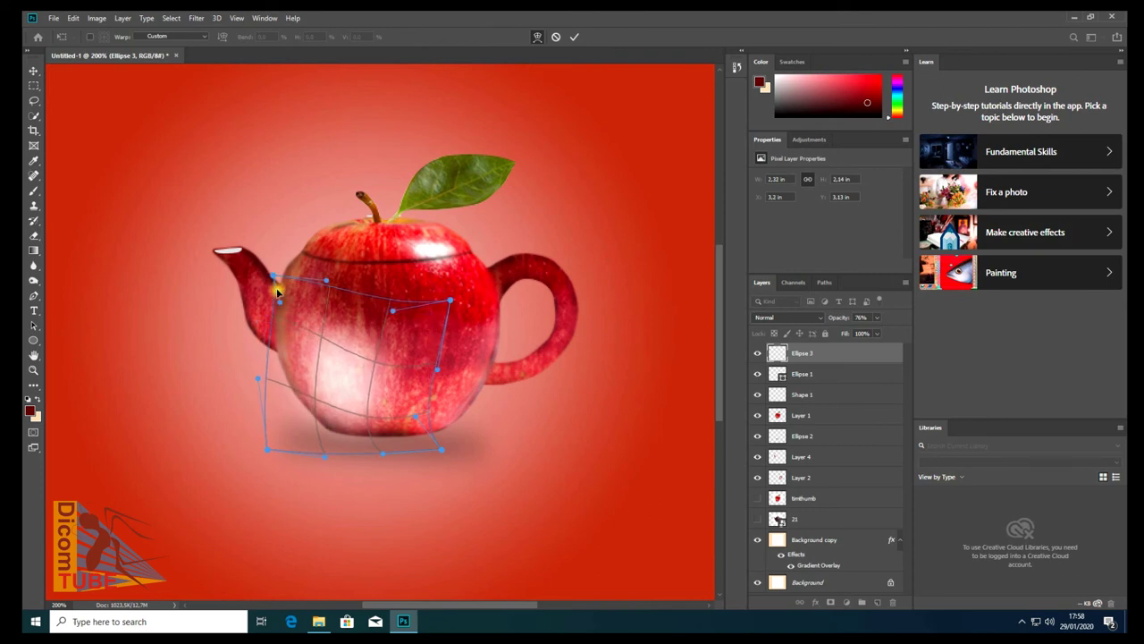
{"action": "key", "text": "Return"}
{"action": "key", "text": "ctrl+minus"}
{"action": "key", "text": "ctrl+minus"}
{"action": "key", "text": "ctrl+minus"}
{"action": "key", "text": "ctrl+plus"}
{"action": "key", "text": "ctrl+plus"}
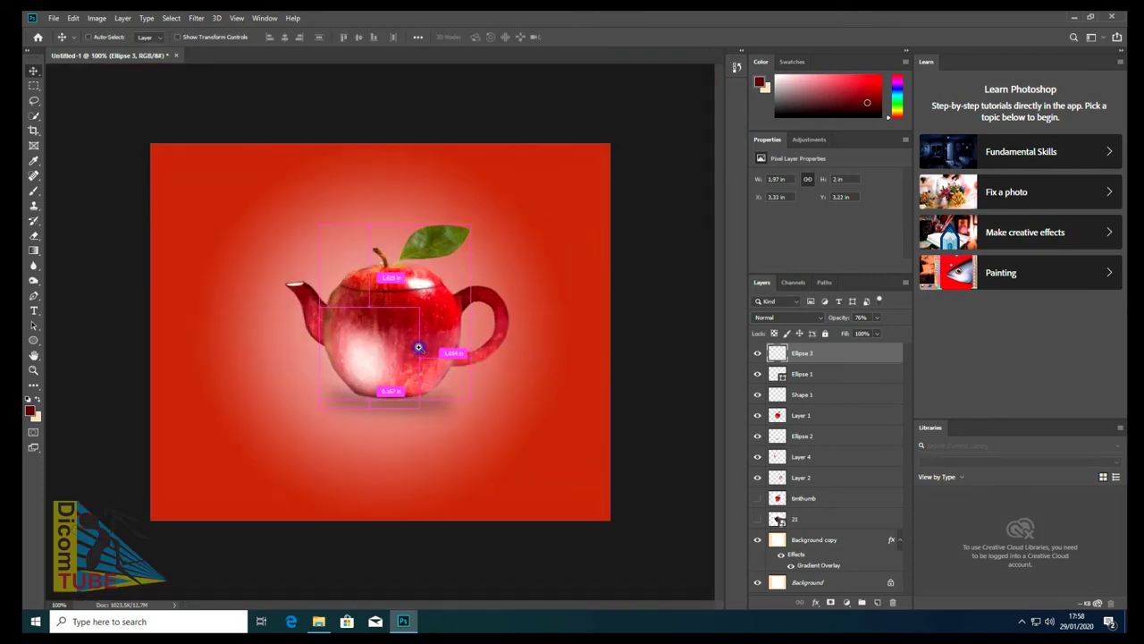
{"action": "left_click_drag", "start_coordinate": [417, 347], "coordinate": [385, 366]}
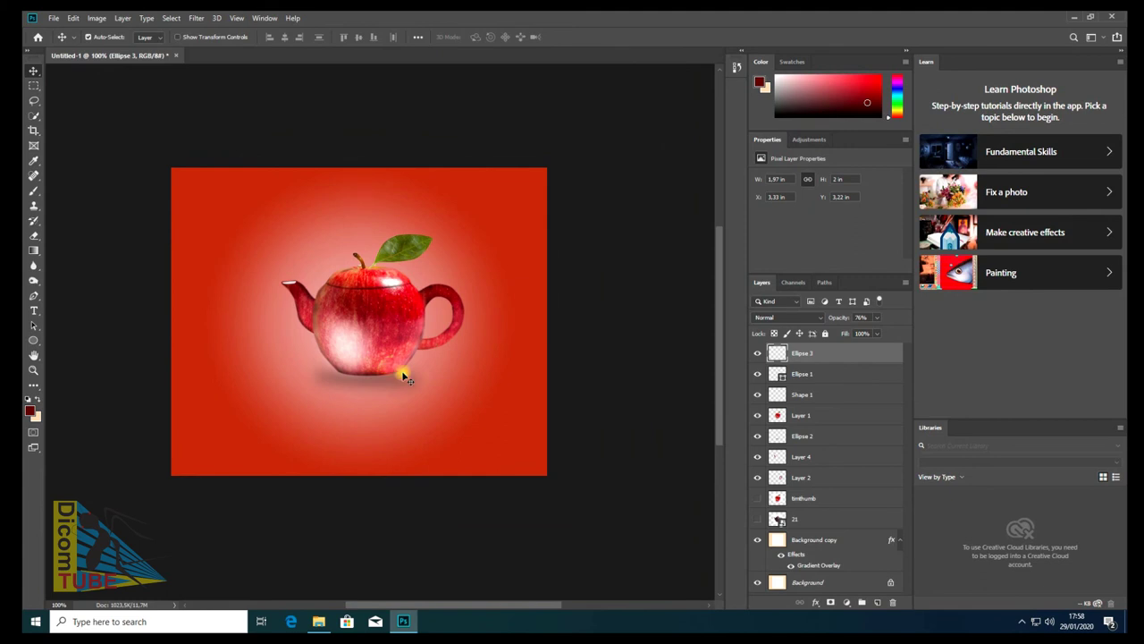
{"action": "left_click", "coordinate": [1021, 622]}
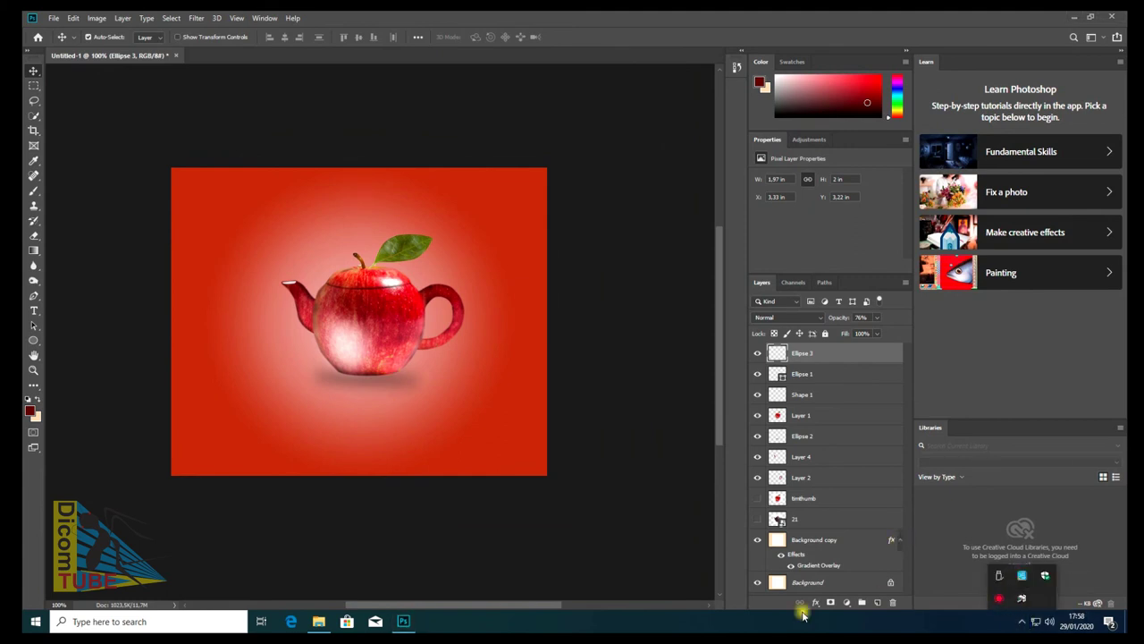
{"action": "left_click", "coordinate": [638, 568]}
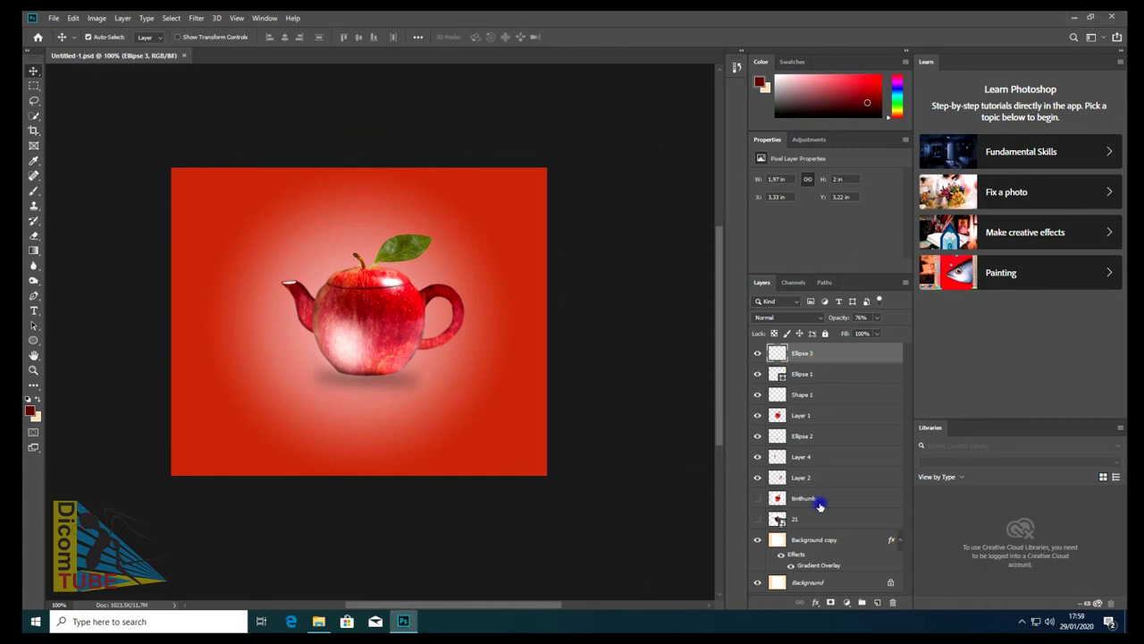
{"action": "left_click", "coordinate": [820, 503]}
{"action": "left_click", "coordinate": [809, 521]}
{"action": "left_click", "coordinate": [97, 18]}
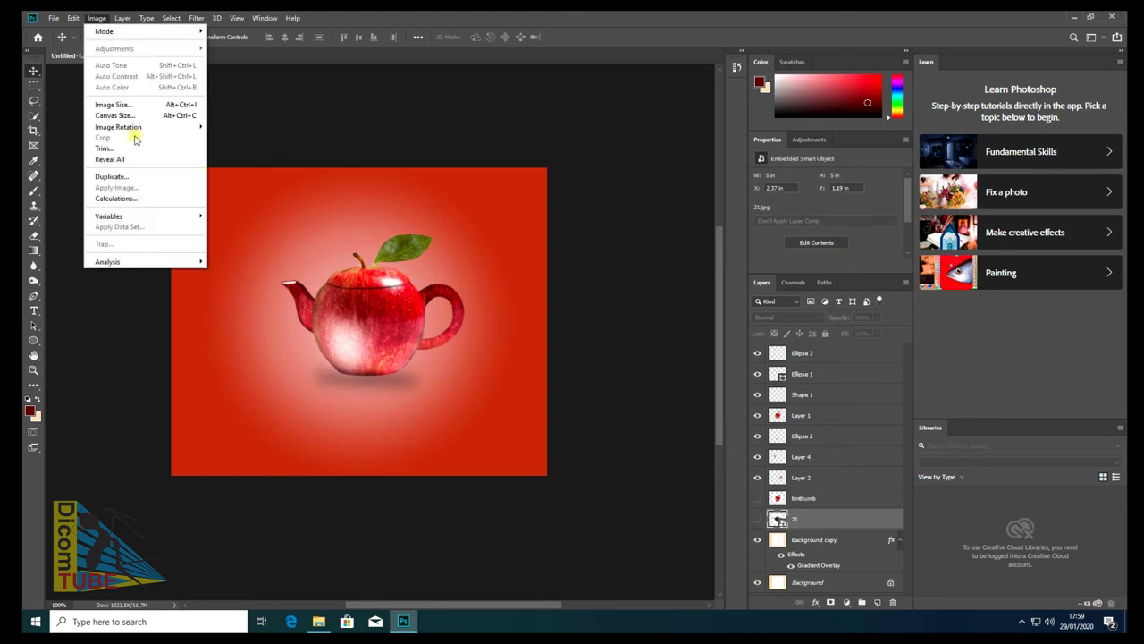
{"action": "left_click", "coordinate": [112, 176]}
{"action": "left_click", "coordinate": [662, 194]}
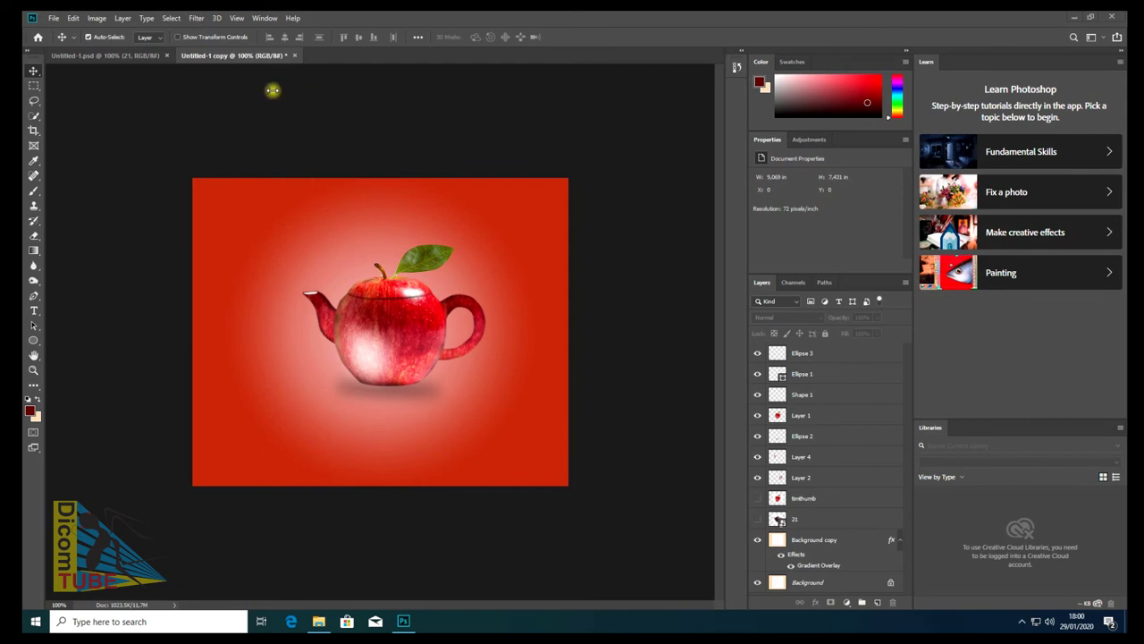
{"action": "left_click", "coordinate": [804, 354]}
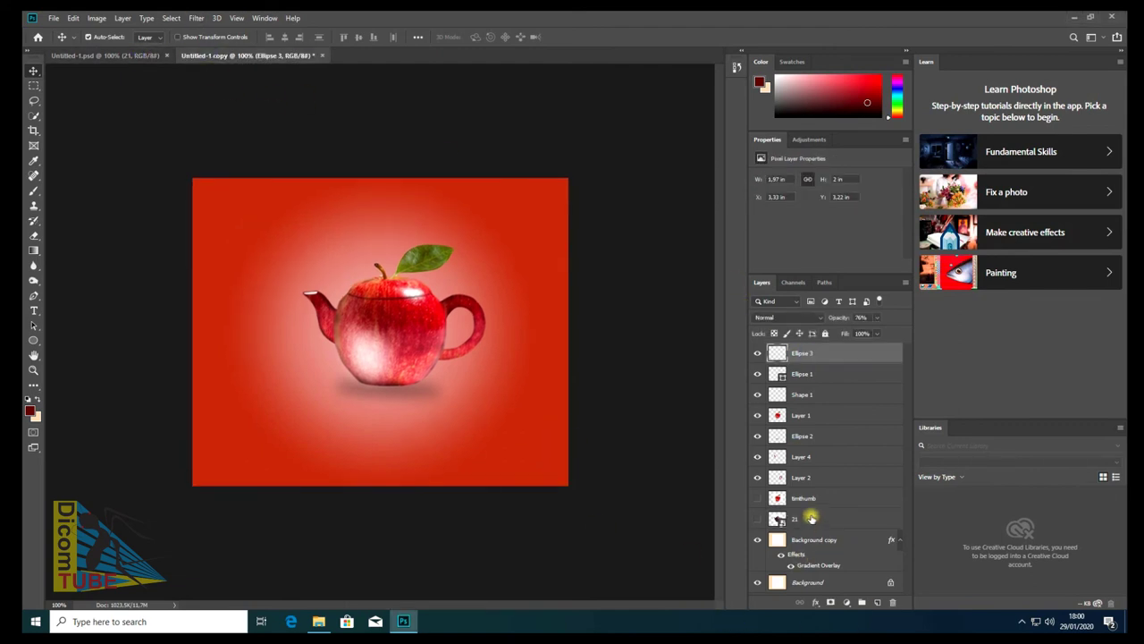
Set the Ellipse 2 shadow to 40% opacity and enlarge it under the teapot.
{"action": "left_click", "coordinate": [800, 476], "text": "shift"}
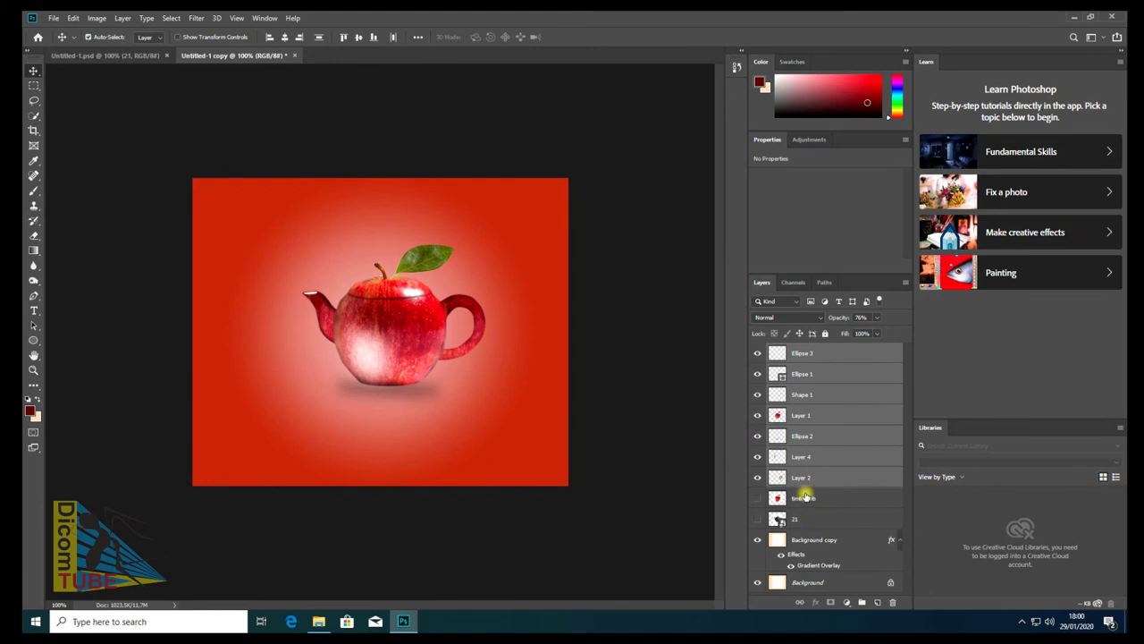
{"action": "left_click", "coordinate": [812, 438]}
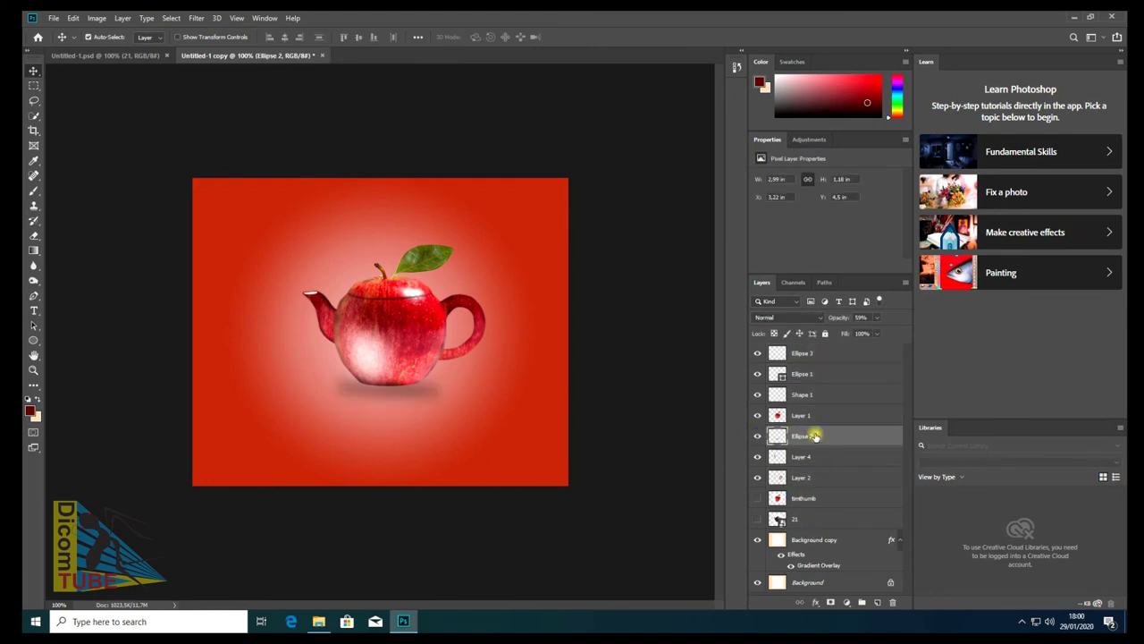
{"action": "left_click_drag", "start_coordinate": [863, 335], "coordinate": [869, 336]}
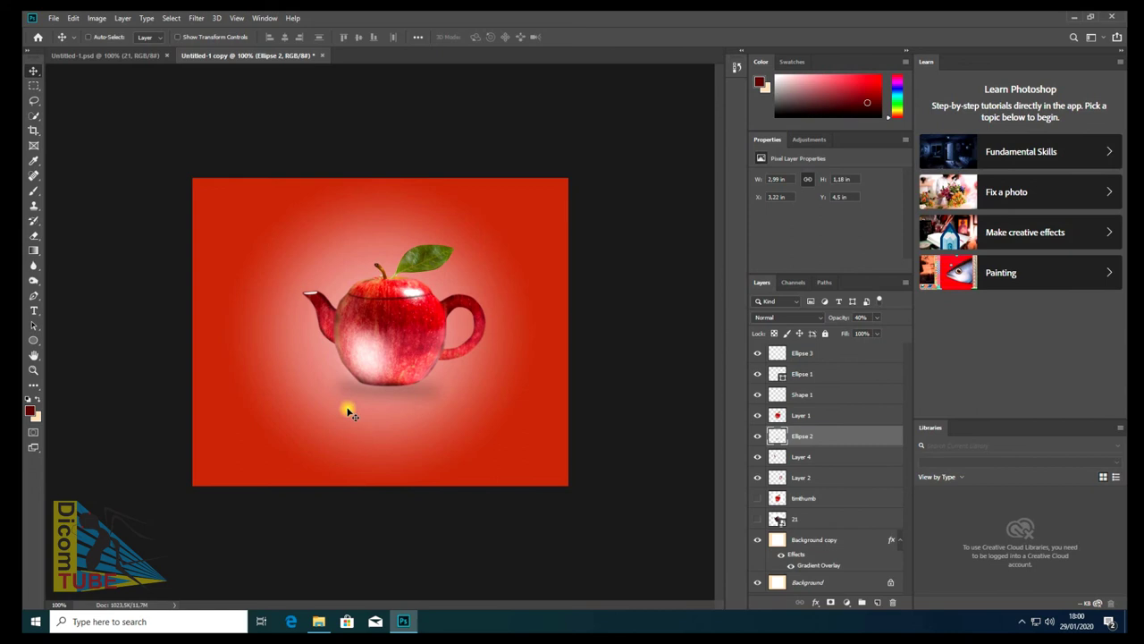
{"action": "key", "text": "ctrl+t"}
{"action": "left_click_drag", "start_coordinate": [382, 420], "coordinate": [382, 439]}
{"action": "left_click_drag", "start_coordinate": [286, 401], "coordinate": [324, 400]}
{"action": "left_click_drag", "start_coordinate": [408, 363], "coordinate": [409, 339]}
{"action": "mouse_move", "coordinate": [450, 392]}
{"action": "left_mouse_down"}
{"action": "mouse_move", "coordinate": [492, 392]}
{"action": "mouse_move", "coordinate": [415, 396]}
{"action": "mouse_move", "coordinate": [440, 358]}
{"action": "left_mouse_up"}
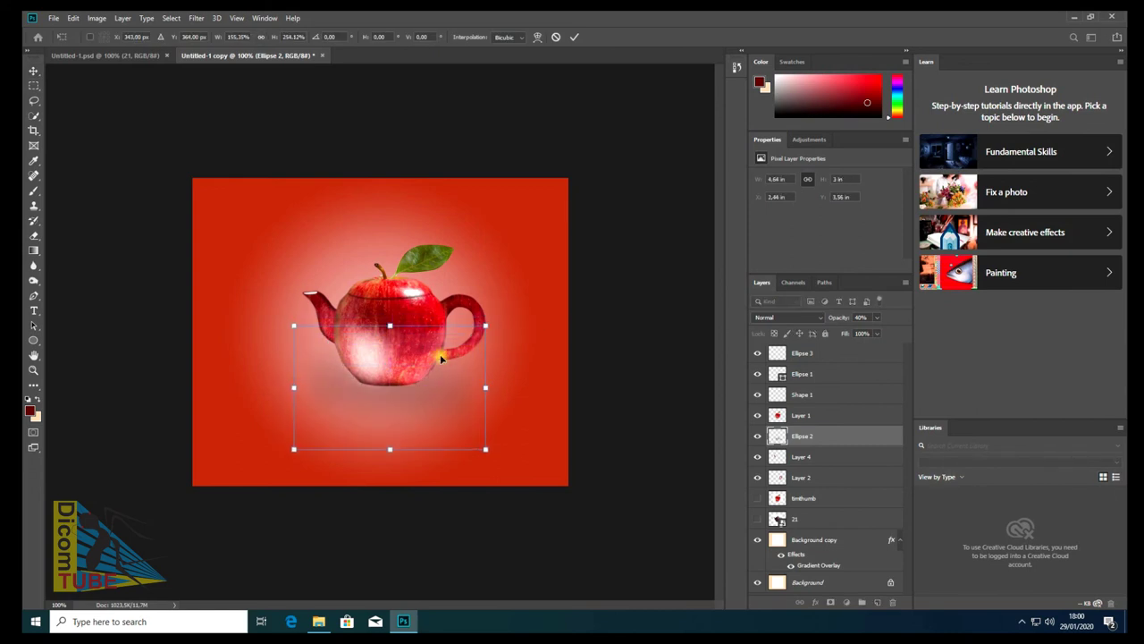
{"action": "double_click", "coordinate": [456, 431]}
Move Ellipse 2 just above Background copy and select Ellipse 3 through Layer 2.
{"action": "left_click_drag", "start_coordinate": [773, 436], "coordinate": [791, 527]}
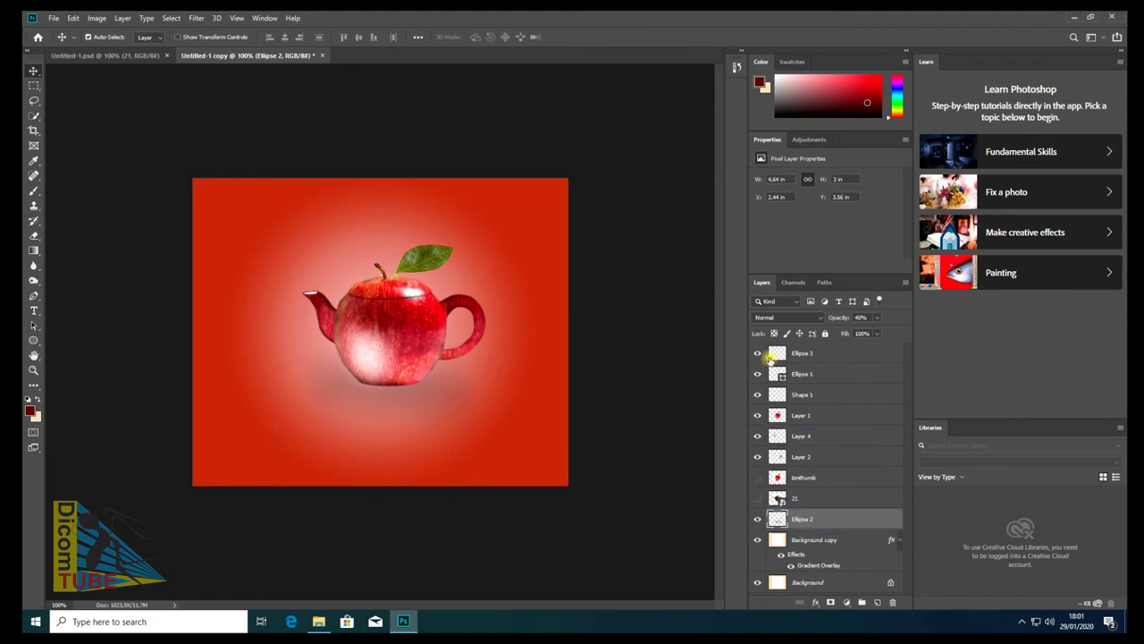
{"action": "left_click", "coordinate": [804, 354]}
{"action": "left_click", "coordinate": [802, 458], "text": "shift"}
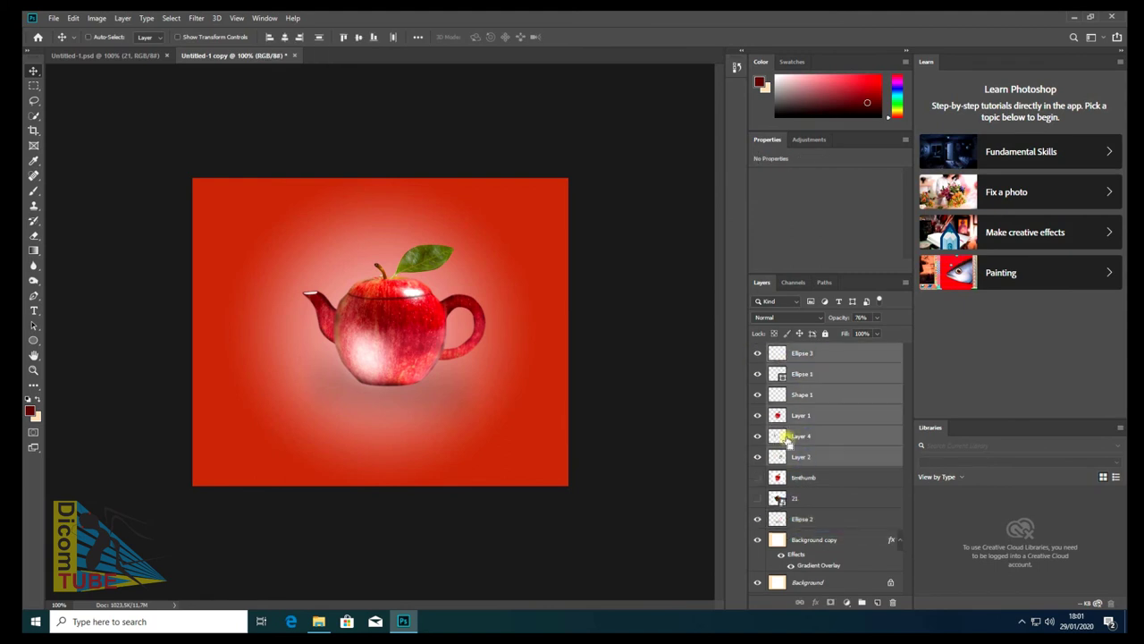
Group the teapot layers into Group 1 and merge it into one layer.
{"action": "key", "text": "ctrl+g"}
{"action": "double_click", "coordinate": [816, 351]}
{"action": "left_click", "coordinate": [759, 431]}
{"action": "left_click", "coordinate": [759, 430]}
{"action": "right_click", "coordinate": [821, 351]}
{"action": "left_click", "coordinate": [885, 339]}
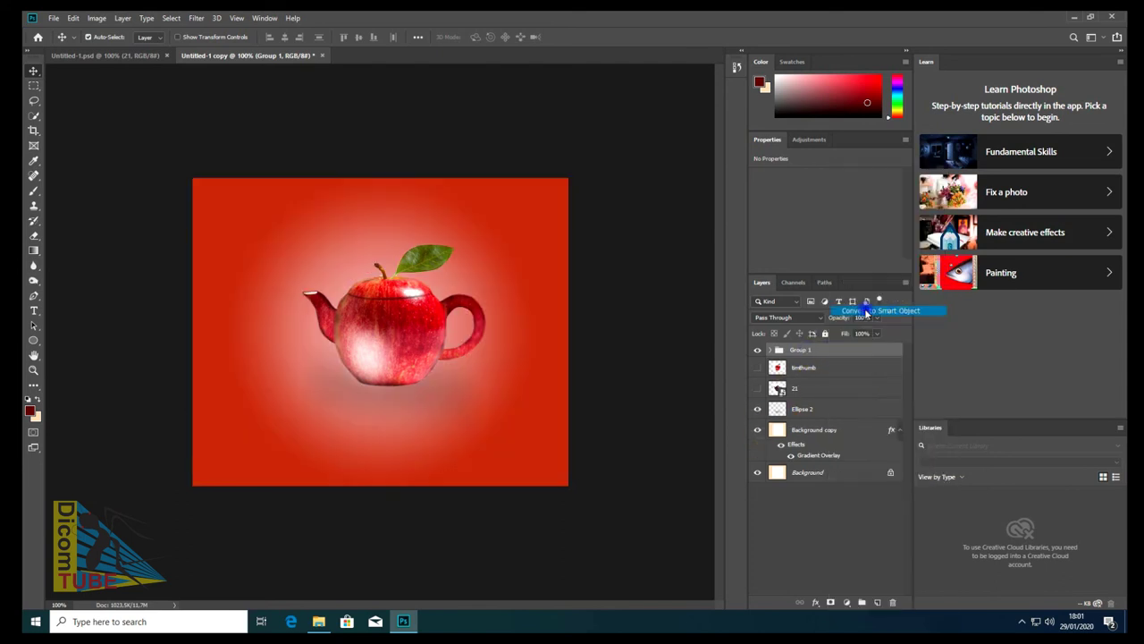
{"action": "right_click", "coordinate": [821, 353]}
{"action": "key", "text": "Escape"}
In Camera Raw Filter, adjust temperature, tint and exposure, and pull highlights to about -24.
{"action": "left_click", "coordinate": [196, 18]}
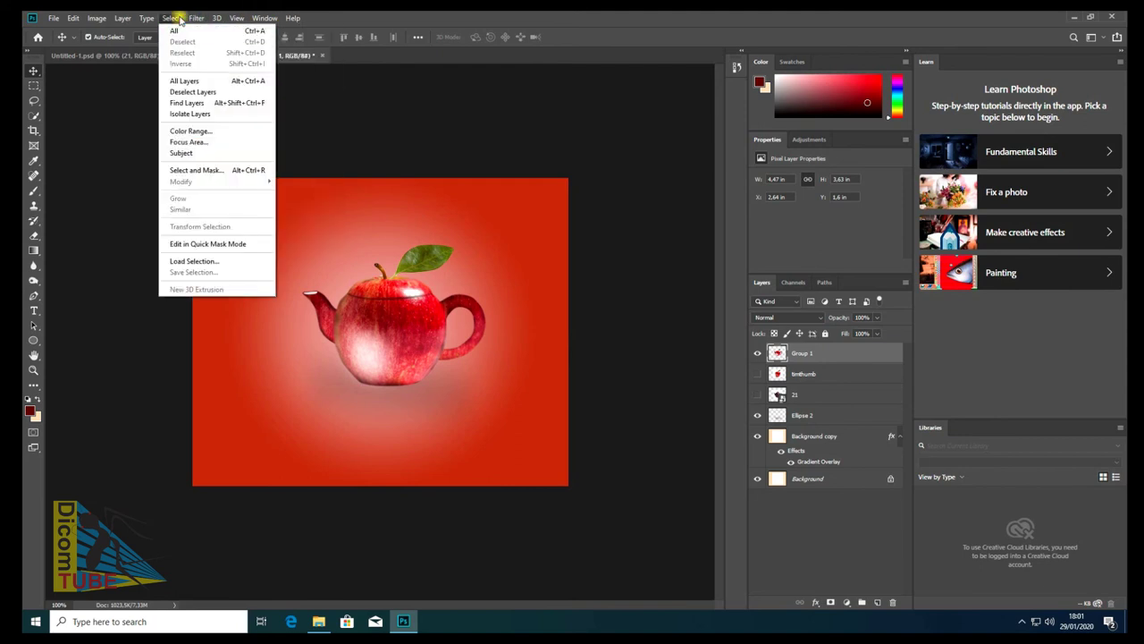
{"action": "left_click", "coordinate": [219, 86]}
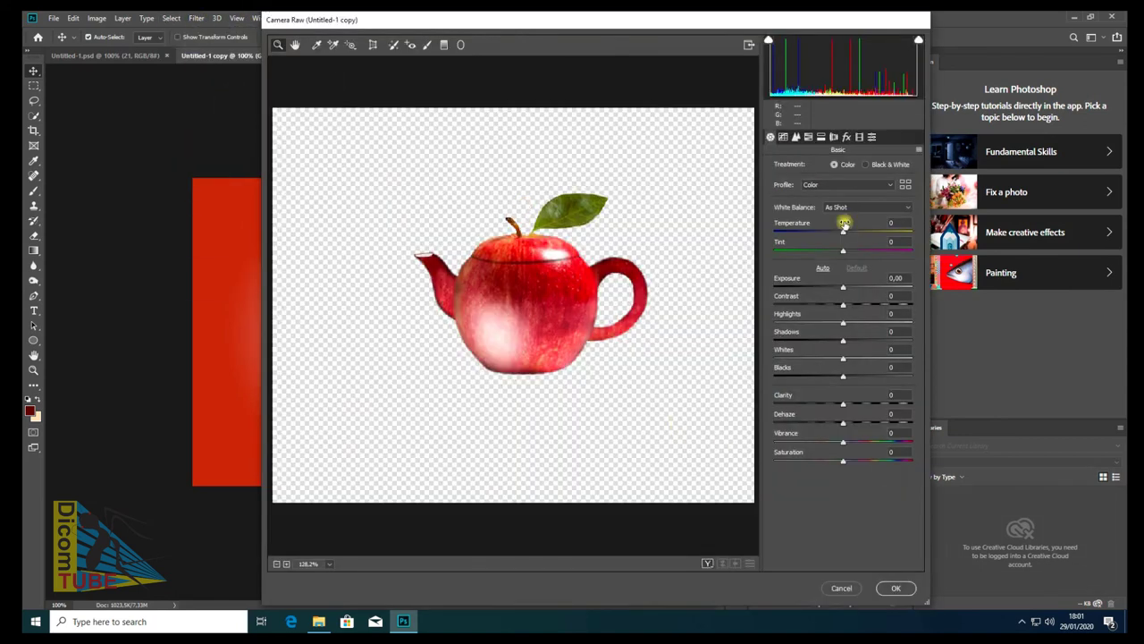
{"action": "left_click_drag", "start_coordinate": [844, 223], "coordinate": [847, 231]}
{"action": "left_click_drag", "start_coordinate": [843, 286], "coordinate": [844, 279]}
{"action": "double_click", "coordinate": [844, 228]}
{"action": "mouse_move", "coordinate": [845, 323]}
{"action": "left_mouse_down"}
{"action": "mouse_move", "coordinate": [833, 354]}
{"action": "mouse_move", "coordinate": [855, 374]}
{"action": "mouse_move", "coordinate": [838, 396]}
{"action": "mouse_move", "coordinate": [849, 435]}
{"action": "left_mouse_up"}
Edit Saturation and, in the HSL panel, shift the Reds hue to -49.
{"action": "left_click", "coordinate": [845, 452]}
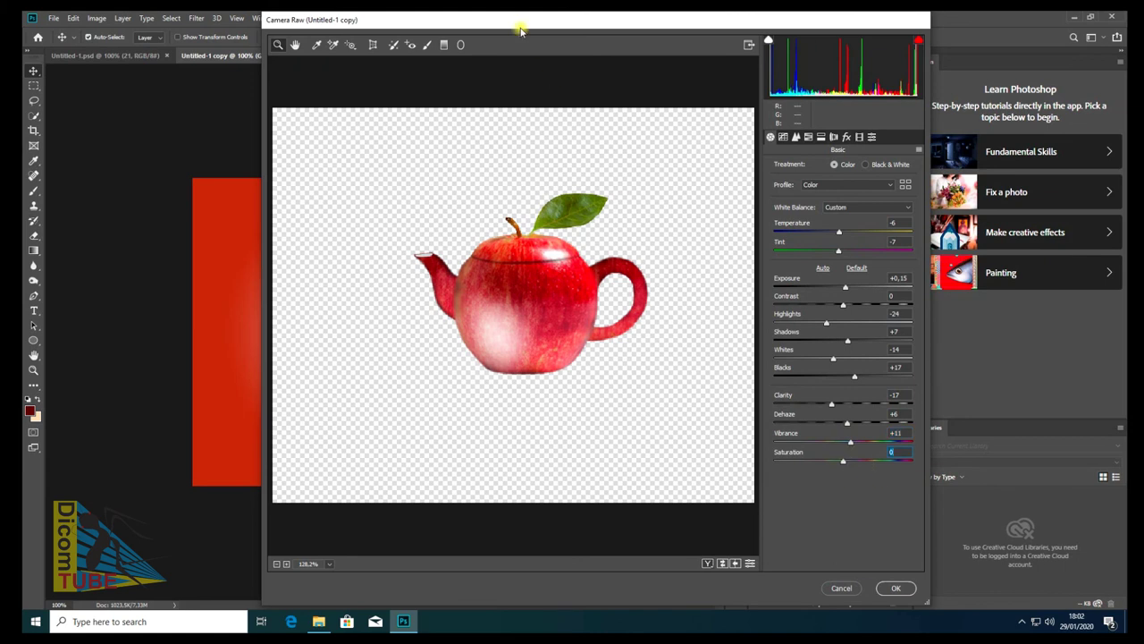
{"action": "left_click_drag", "start_coordinate": [521, 30], "coordinate": [587, 42]}
{"action": "left_click", "coordinate": [854, 156]}
{"action": "left_click", "coordinate": [867, 157]}
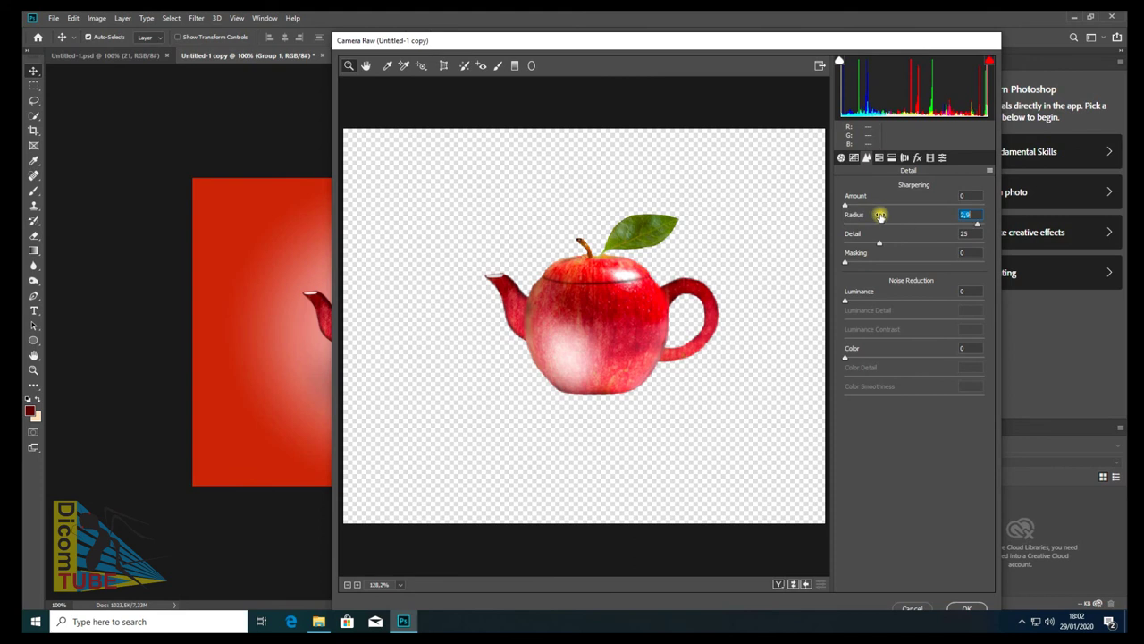
{"action": "left_click", "coordinate": [880, 157]}
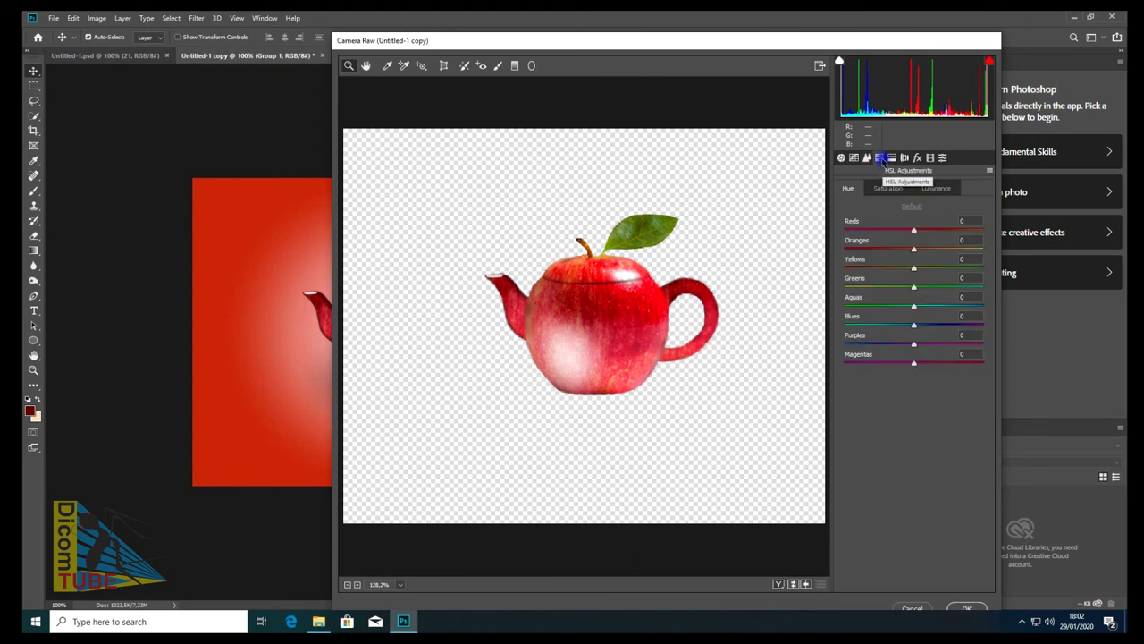
{"action": "left_click_drag", "start_coordinate": [916, 224], "coordinate": [894, 227]}
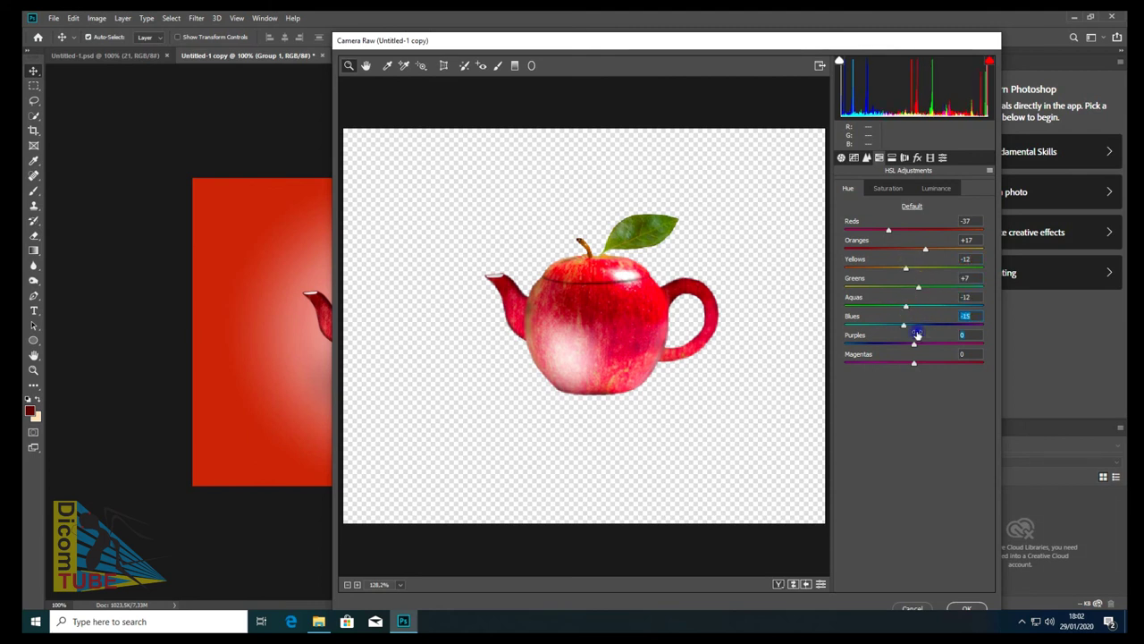
{"action": "mouse_move", "coordinate": [898, 223]}
{"action": "left_mouse_down"}
{"action": "mouse_move", "coordinate": [880, 228]}
{"action": "mouse_move", "coordinate": [918, 248]}
{"action": "left_mouse_up"}
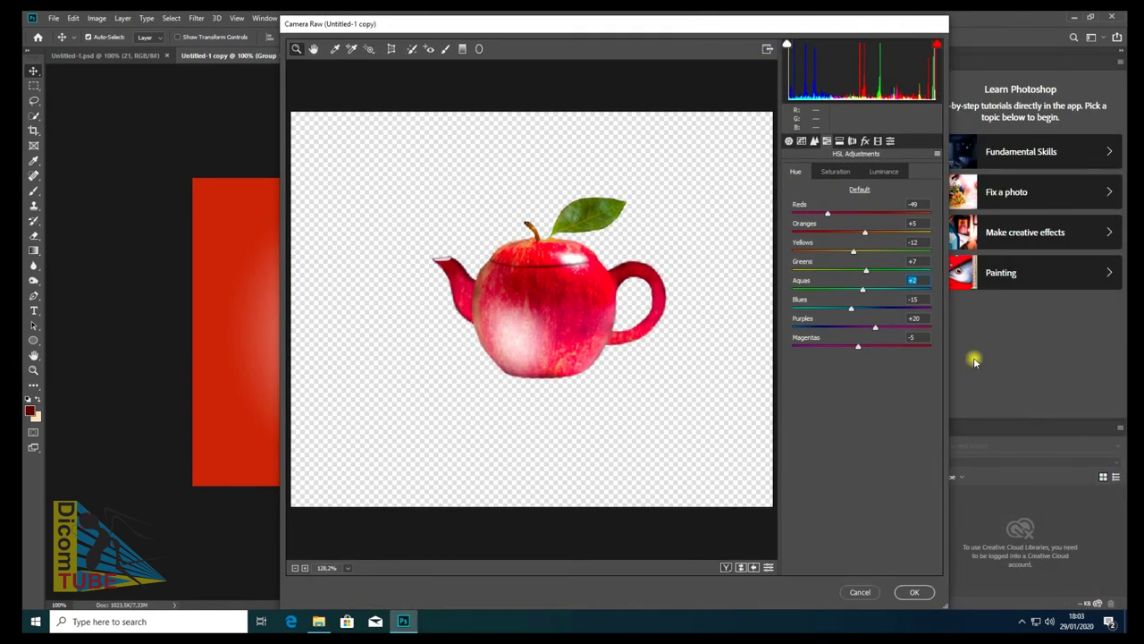
Apply the Camera Raw adjustments and compare the result against the original document.
{"action": "left_click", "coordinate": [916, 593]}
{"action": "left_click", "coordinate": [107, 56]}
{"action": "left_click", "coordinate": [247, 55]}
{"action": "left_click", "coordinate": [108, 56]}
{"action": "left_click", "coordinate": [248, 55]}
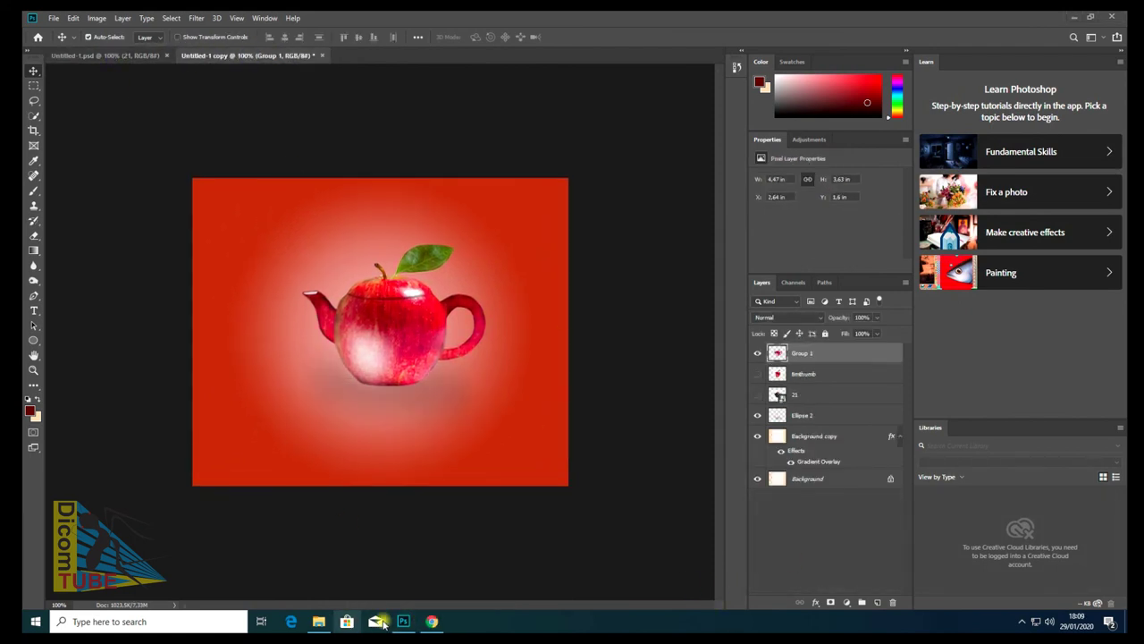
Place the coffee and smoke PNGs into the poster, moving the coffee toward lower left.
{"action": "left_click", "coordinate": [318, 621]}
{"action": "left_click", "coordinate": [760, 233], "text": "ctrl"}
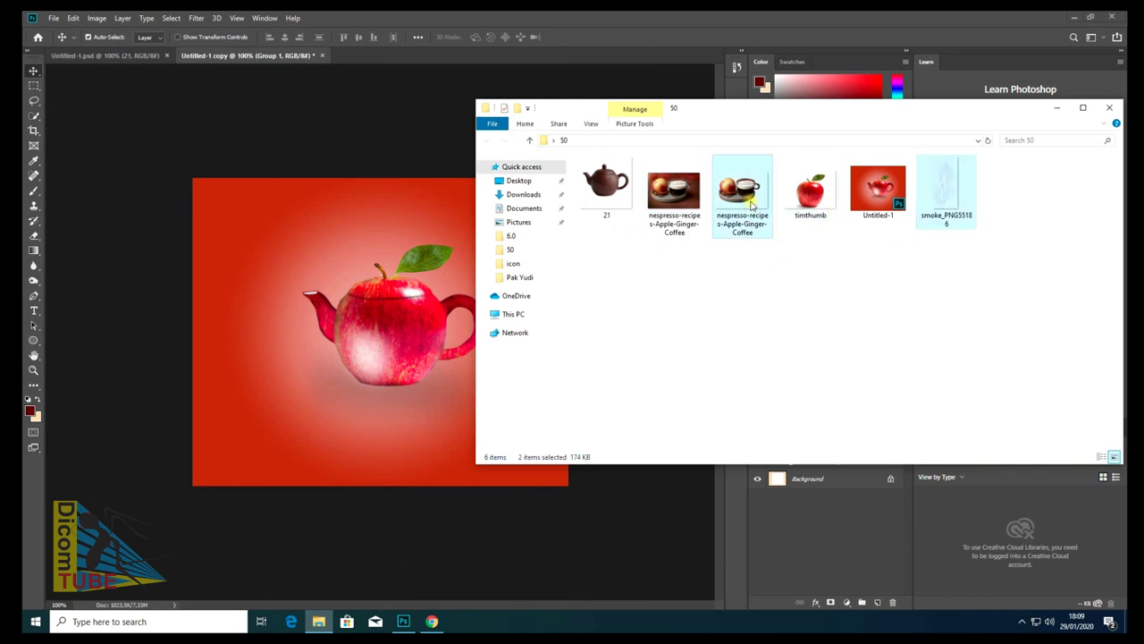
{"action": "left_click_drag", "start_coordinate": [751, 205], "coordinate": [330, 364]}
{"action": "key", "text": "Return"}
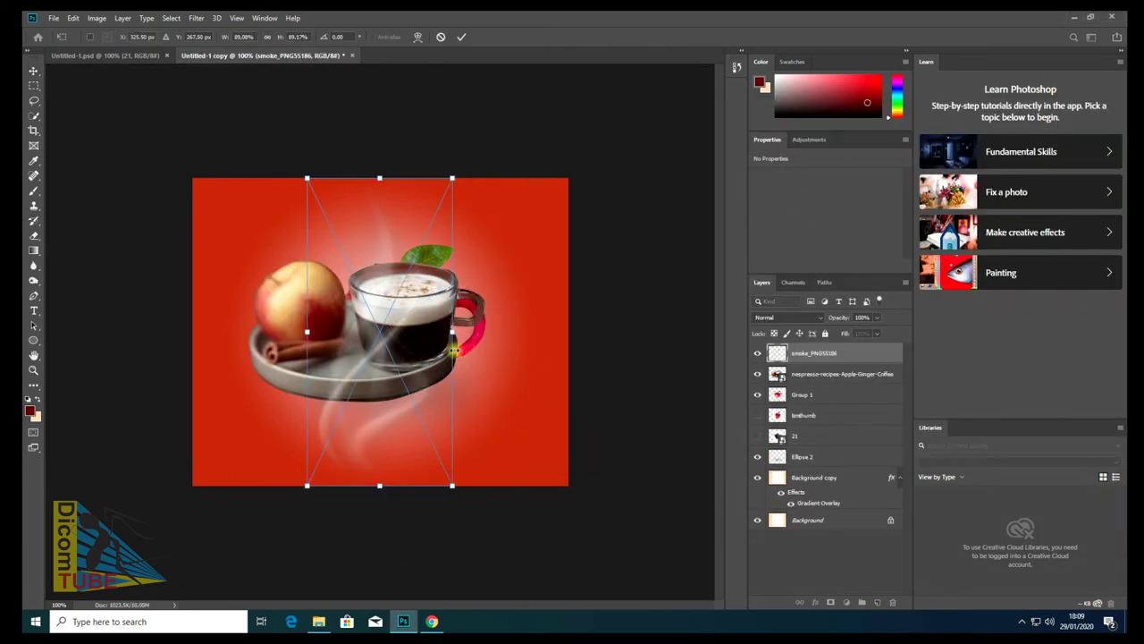
{"action": "key", "text": "Return"}
{"action": "left_click_drag", "start_coordinate": [402, 313], "coordinate": [313, 411]}
Scale the smoke to about 37%, narrow it, and position it above the teapot spout.
{"action": "key", "text": "ctrl+t"}
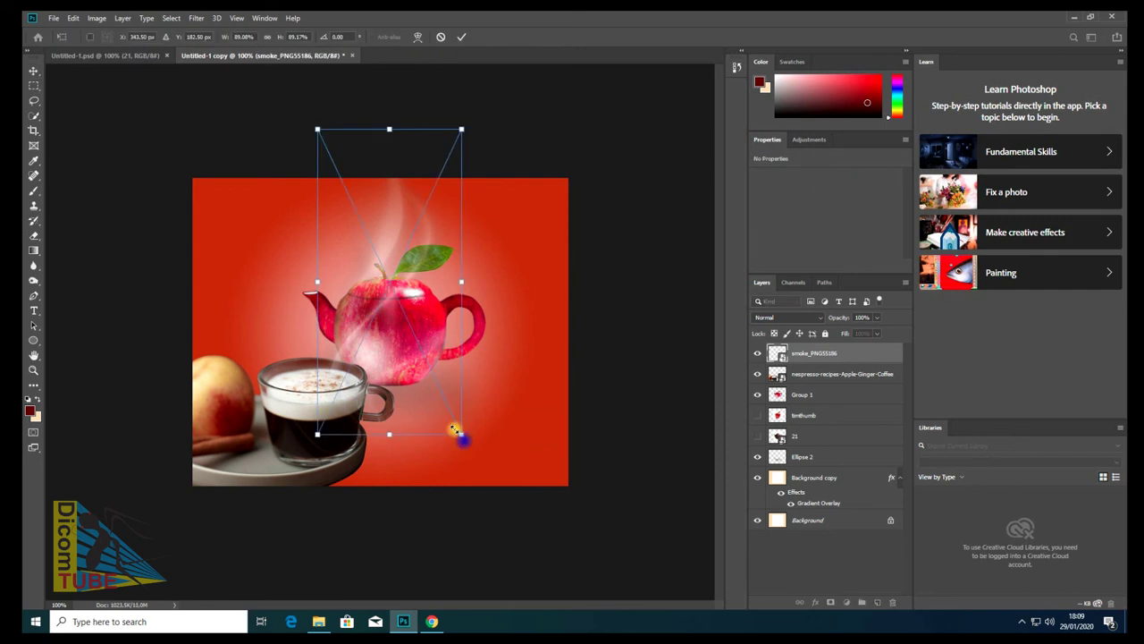
{"action": "left_click_drag", "start_coordinate": [454, 435], "coordinate": [337, 237]}
{"action": "scroll", "coordinate": [337, 238], "scroll_direction": "up", "scroll_amount": 3}
{"action": "scroll", "coordinate": [349, 241], "scroll_direction": "down", "scroll_amount": 2}
{"action": "scroll", "coordinate": [349, 240], "scroll_direction": "up", "scroll_amount": 2}
{"action": "left_click_drag", "start_coordinate": [404, 224], "coordinate": [340, 327]}
{"action": "scroll", "coordinate": [340, 327], "scroll_direction": "up", "scroll_amount": 1}
{"action": "left_click_drag", "start_coordinate": [289, 411], "coordinate": [319, 412]}
{"action": "key", "text": "Return"}
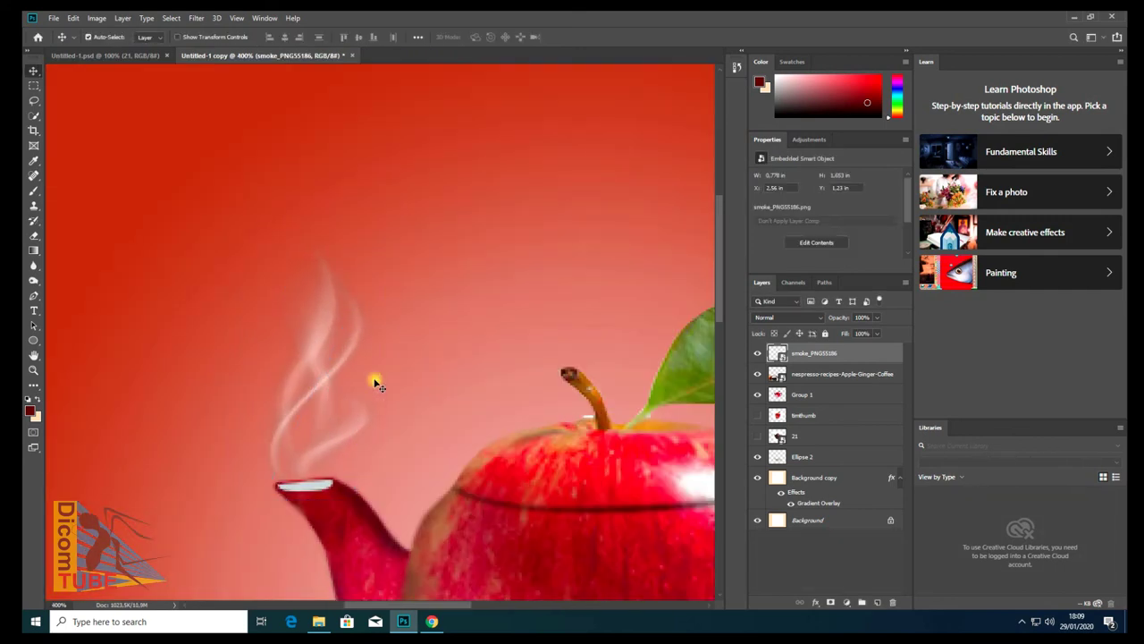
{"action": "scroll", "coordinate": [370, 378], "scroll_direction": "down", "scroll_amount": 3}
Shrink the coffee cup to about 36%, set it at lower left, and add a drop shadow.
{"action": "left_click", "coordinate": [393, 472]}
{"action": "key", "text": "ctrl+t"}
{"action": "left_click_drag", "start_coordinate": [221, 565], "coordinate": [357, 467]}
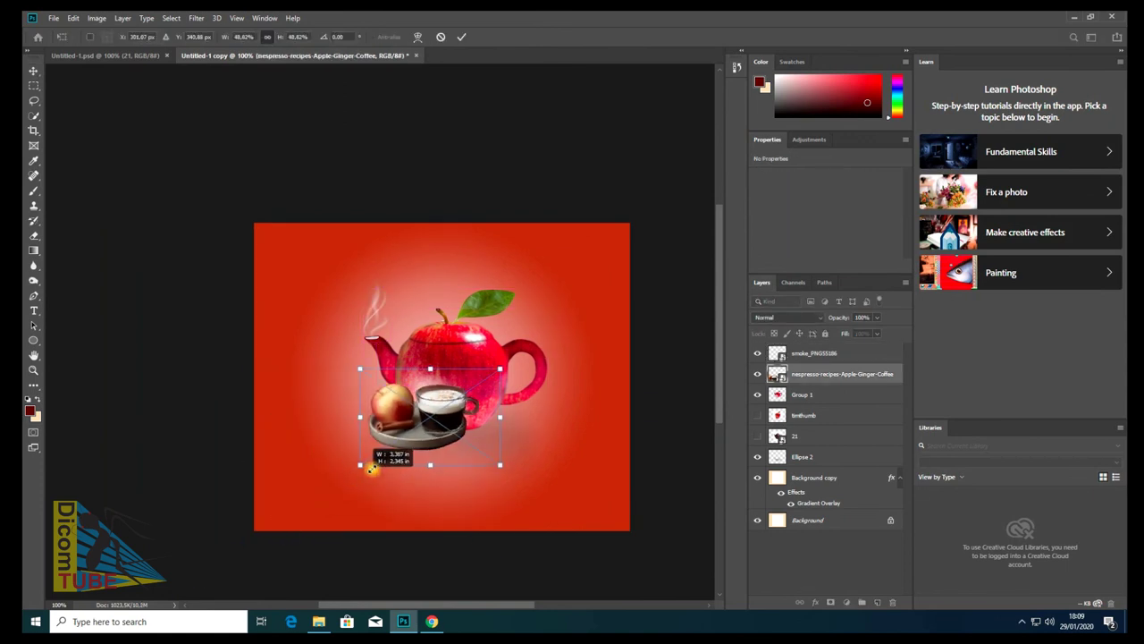
{"action": "left_click_drag", "start_coordinate": [394, 429], "coordinate": [336, 425]}
{"action": "scroll", "coordinate": [375, 426], "scroll_direction": "up", "scroll_amount": 1}
{"action": "left_click_drag", "start_coordinate": [492, 317], "coordinate": [447, 332]}
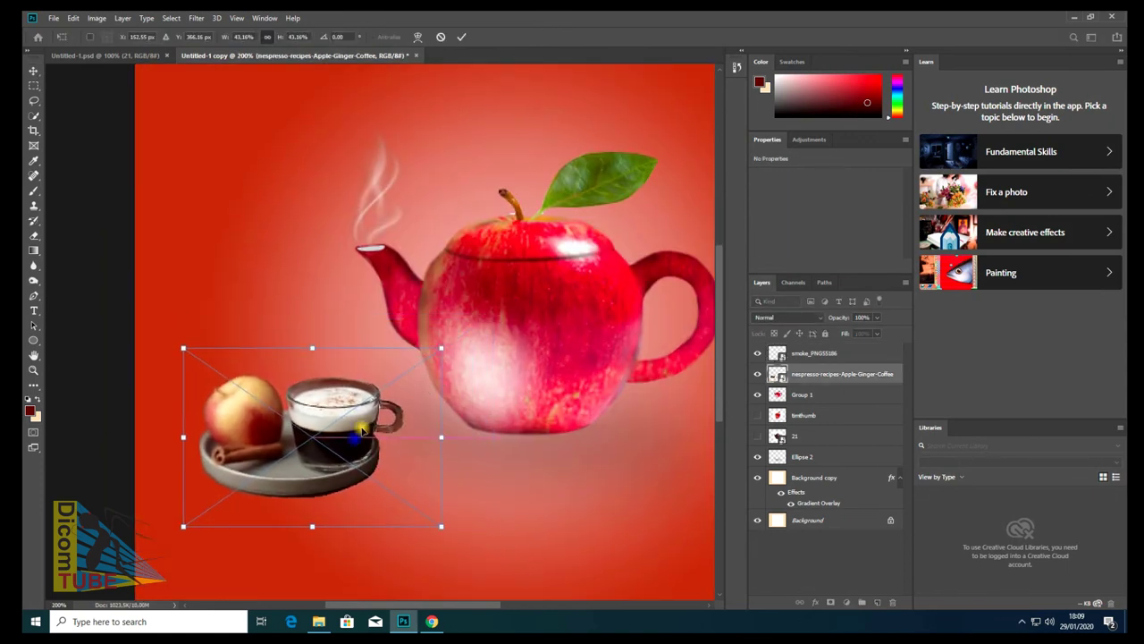
{"action": "left_click_drag", "start_coordinate": [454, 510], "coordinate": [393, 483]}
{"action": "left_click_drag", "start_coordinate": [377, 420], "coordinate": [365, 420]}
{"action": "scroll", "coordinate": [365, 421], "scroll_direction": "down", "scroll_amount": 3}
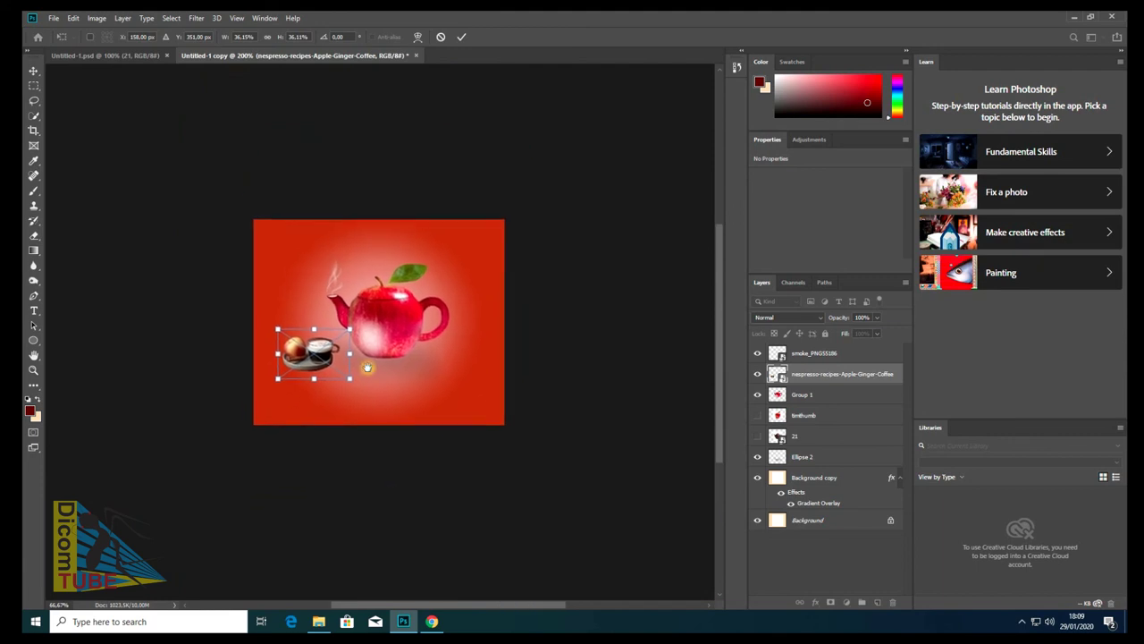
{"action": "key", "text": "Return"}
{"action": "scroll", "coordinate": [340, 393], "scroll_direction": "up", "scroll_amount": 3}
{"action": "double_click", "coordinate": [786, 357]}
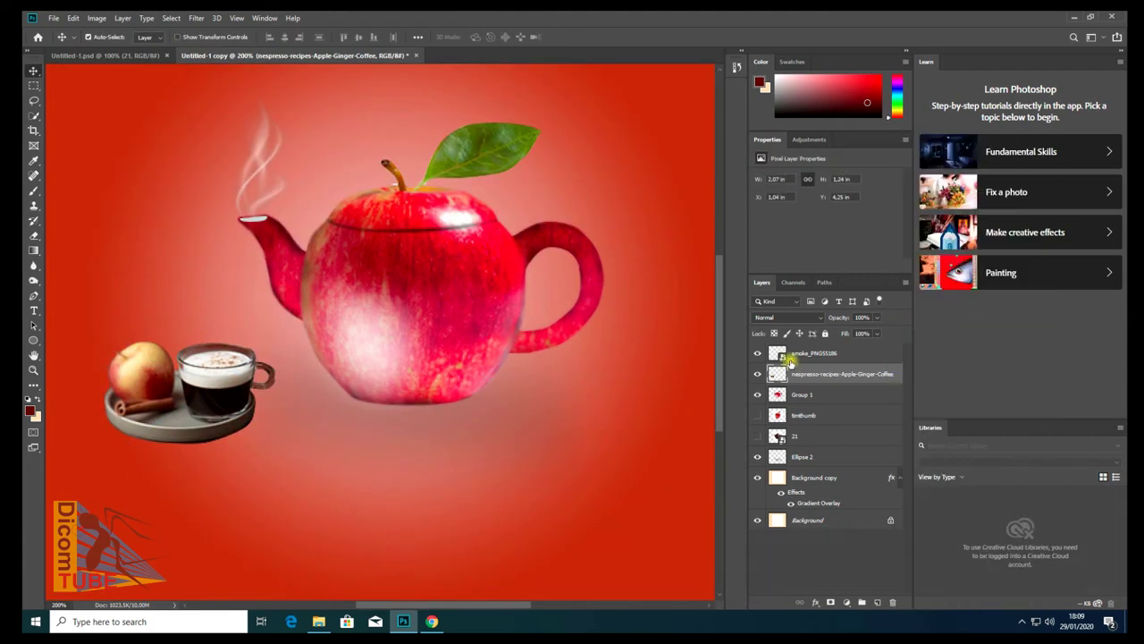
{"action": "left_click", "coordinate": [925, 168]}
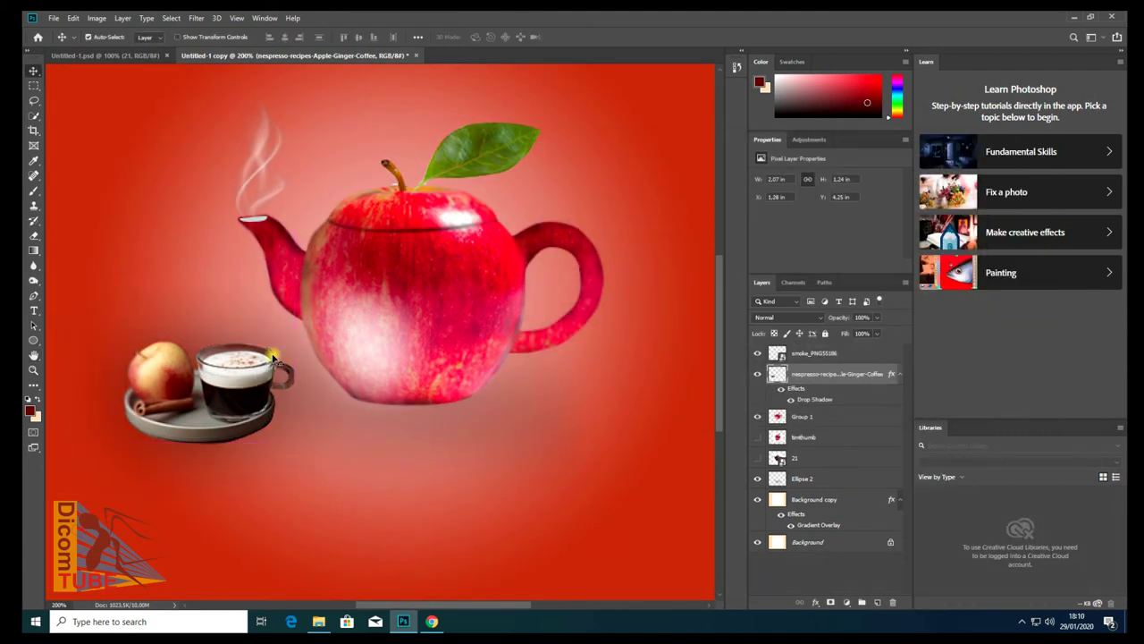
Duplicate the smoke over the coffee cup and fade it to 42% opacity.
{"action": "left_click_drag", "start_coordinate": [257, 148], "coordinate": [237, 298]}
{"action": "key", "text": "ctrl+t"}
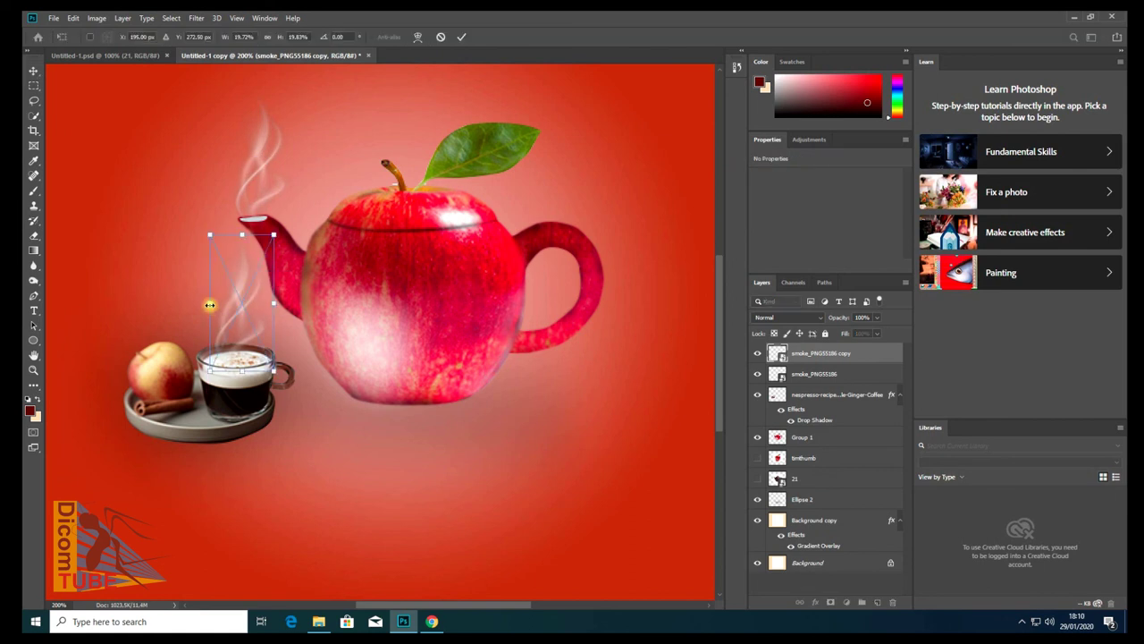
{"action": "right_click", "coordinate": [756, 366]}
{"action": "left_click", "coordinate": [876, 317]}
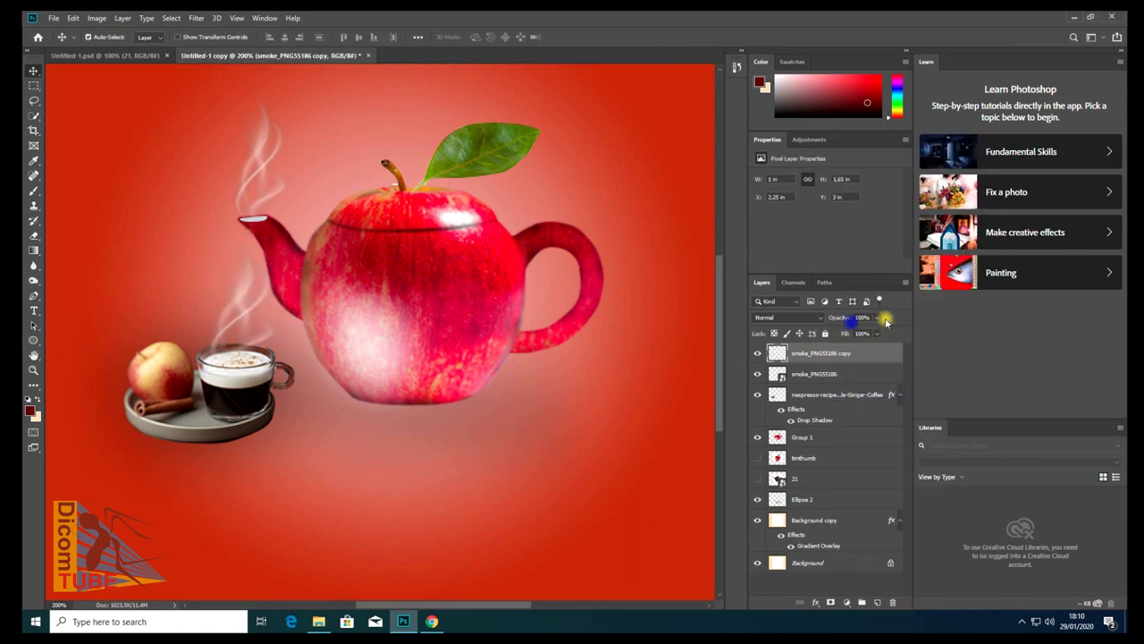
{"action": "left_click_drag", "start_coordinate": [880, 332], "coordinate": [847, 334]}
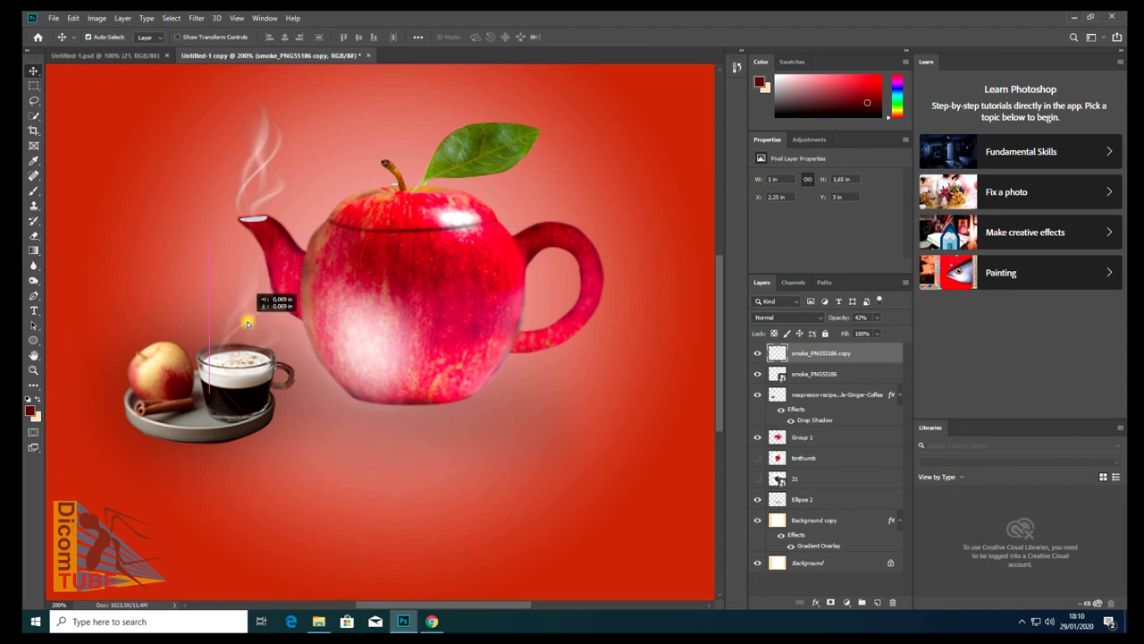
{"action": "left_click_drag", "start_coordinate": [266, 311], "coordinate": [327, 416]}
{"action": "key", "text": "ctrl+minus"}
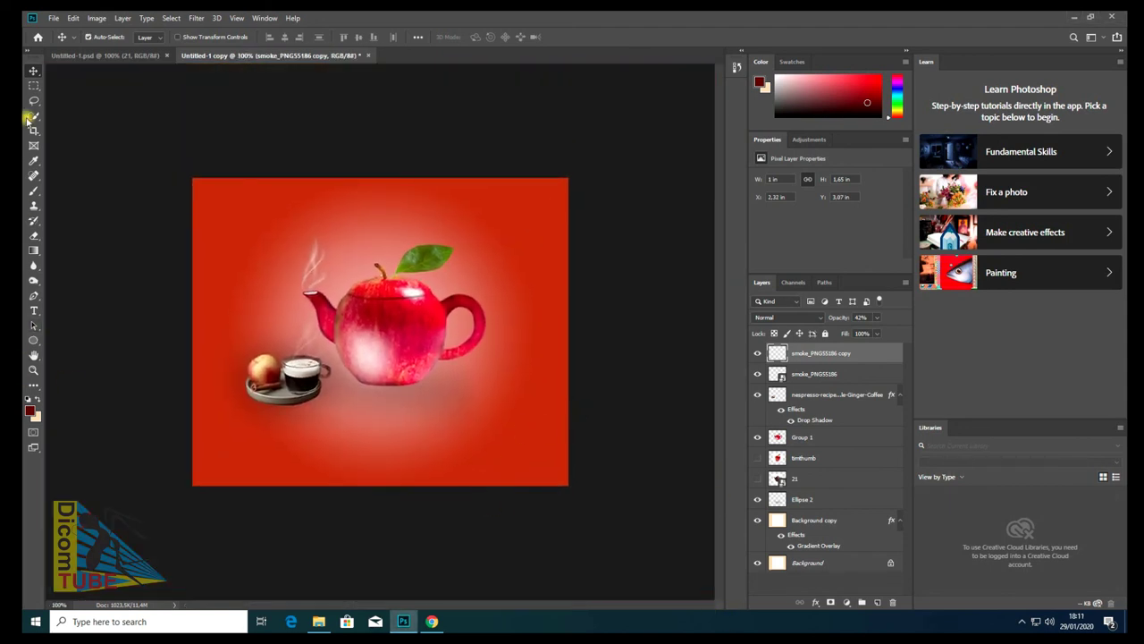
Draw the curved band shape with the Pen tool, closing it along the canvas bottom.
{"action": "key", "text": "p"}
{"action": "left_click", "coordinate": [153, 38]}
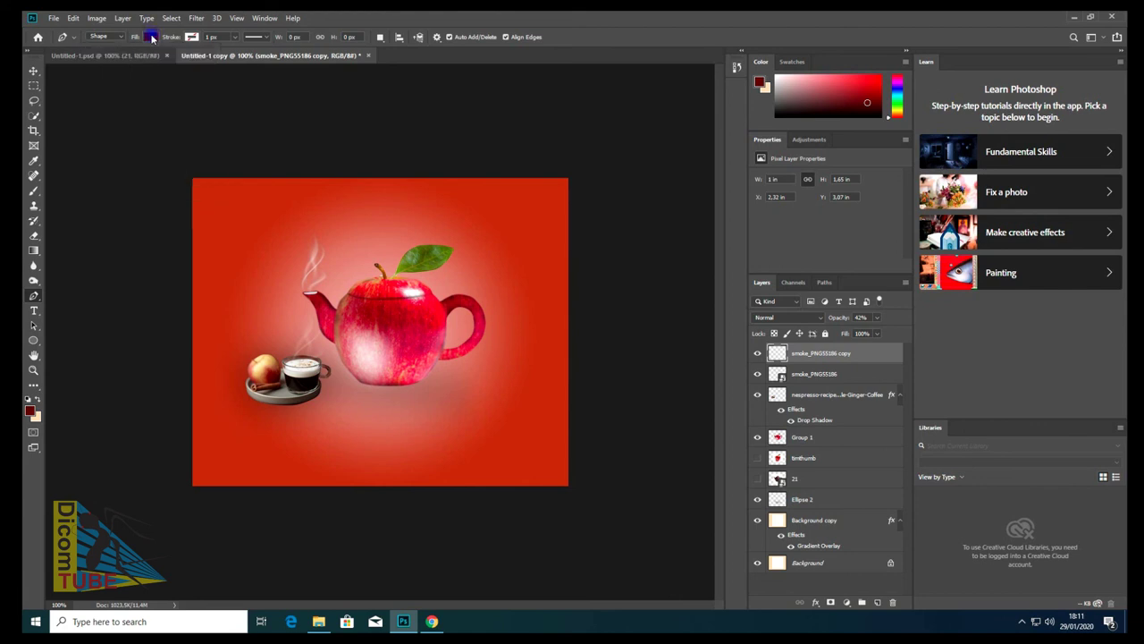
{"action": "left_click", "coordinate": [173, 450]}
{"action": "left_click_drag", "start_coordinate": [578, 394], "coordinate": [715, 414]}
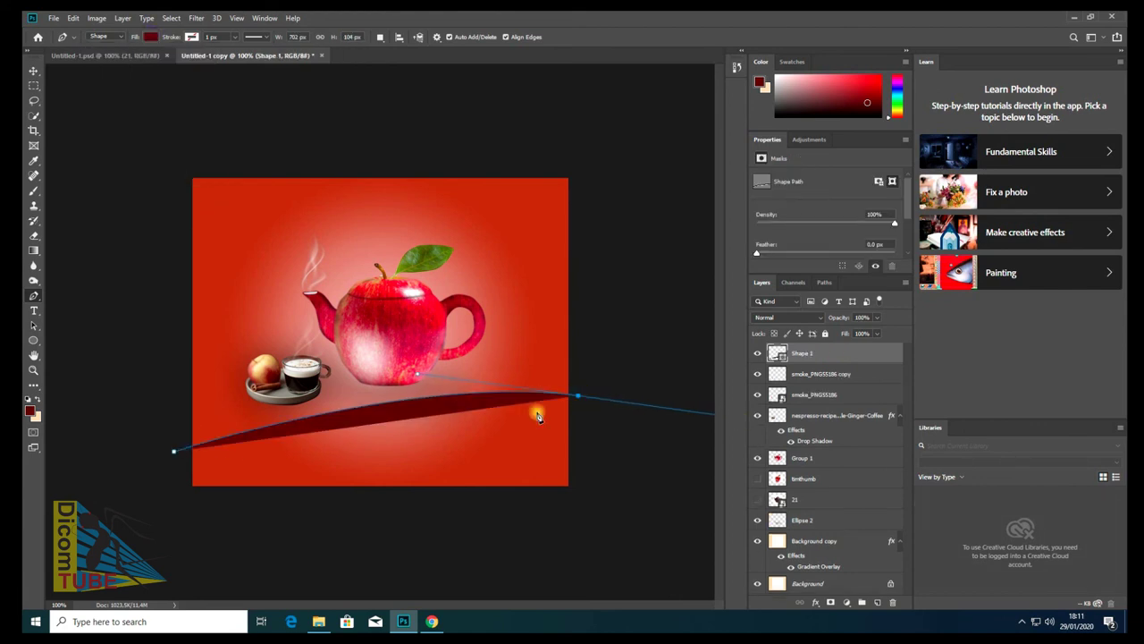
{"action": "left_click", "coordinate": [574, 491]}
{"action": "left_click", "coordinate": [183, 495]}
{"action": "left_click", "coordinate": [33, 70]}
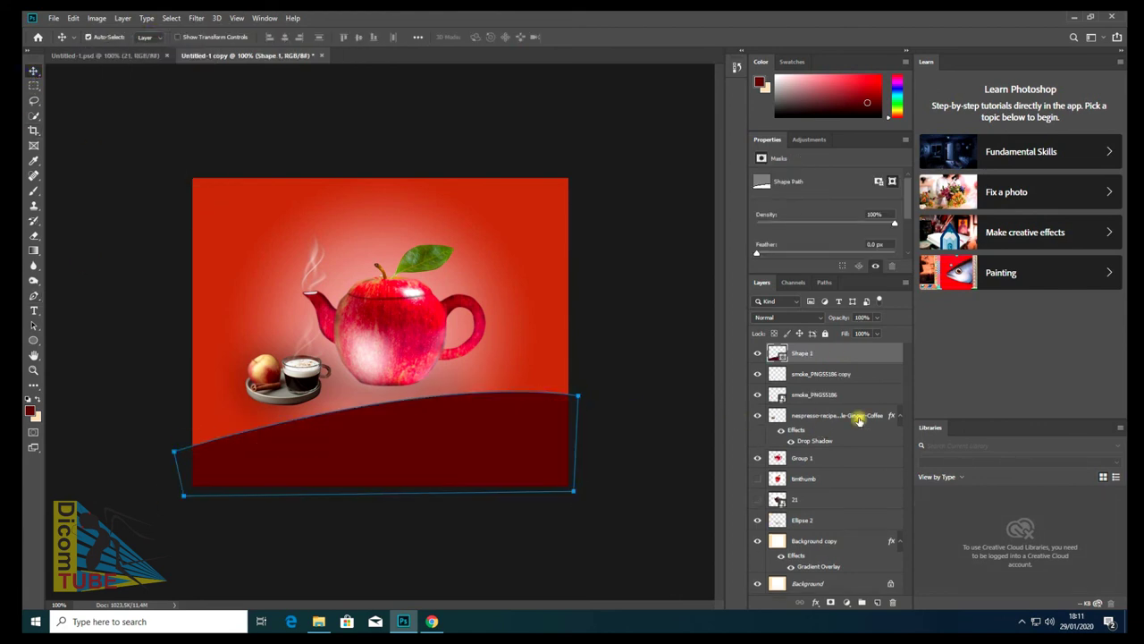
Set the Shape 1 band's fill colour to black.
{"action": "double_click", "coordinate": [853, 354]}
{"action": "key", "text": "Escape"}
{"action": "double_click", "coordinate": [778, 354]}
{"action": "left_click", "coordinate": [456, 332]}
{"action": "left_click", "coordinate": [736, 169]}
Make white the text colour and start a text layer, then abandon it.
{"action": "left_click", "coordinate": [33, 311]}
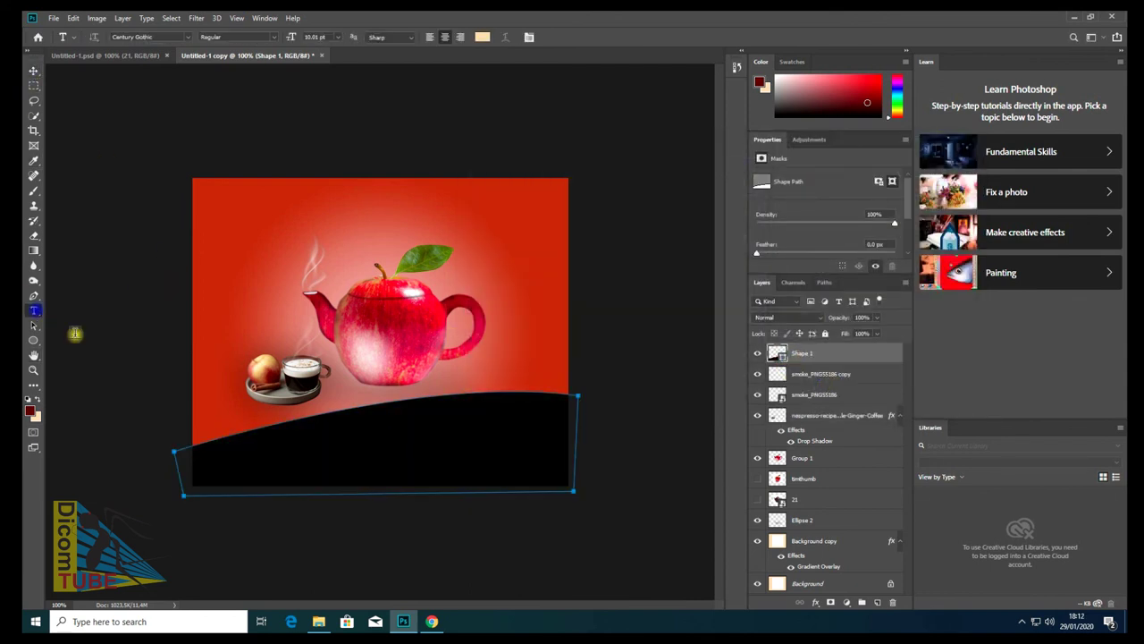
{"action": "left_click", "coordinate": [38, 403]}
{"action": "left_click", "coordinate": [30, 410]}
{"action": "left_click", "coordinate": [736, 168]}
{"action": "left_click", "coordinate": [207, 259]}
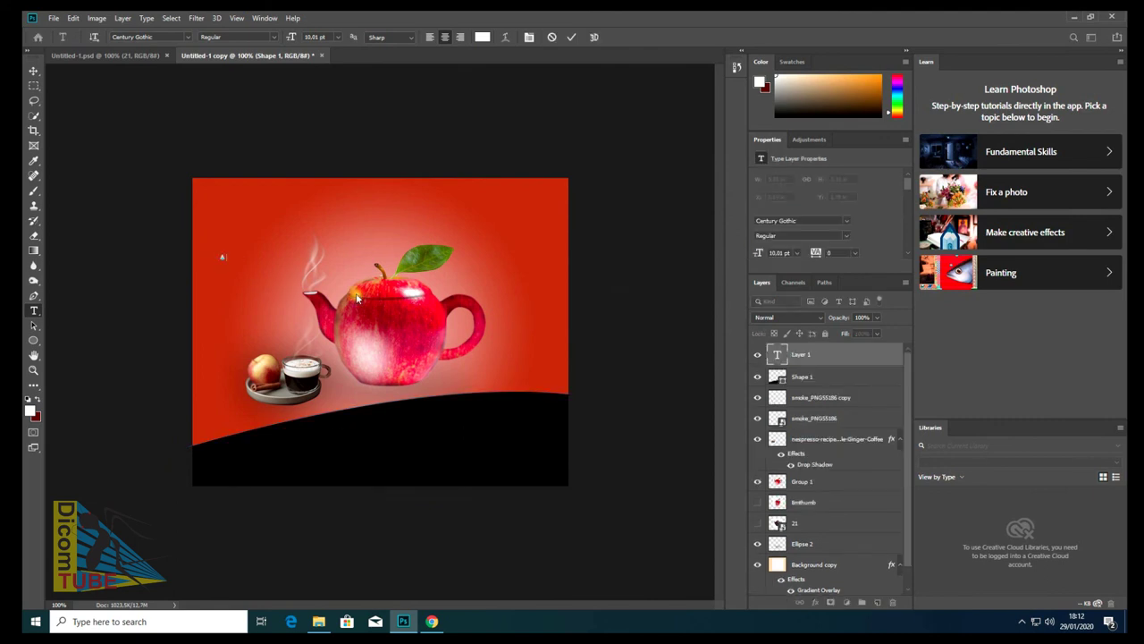
{"action": "type", "text": "Apple Coff"}
{"action": "left_click", "coordinate": [33, 71]}
Add the 'Apple Coffee' title, enlarge it, and position it on the black band.
{"action": "key", "text": "Delete"}
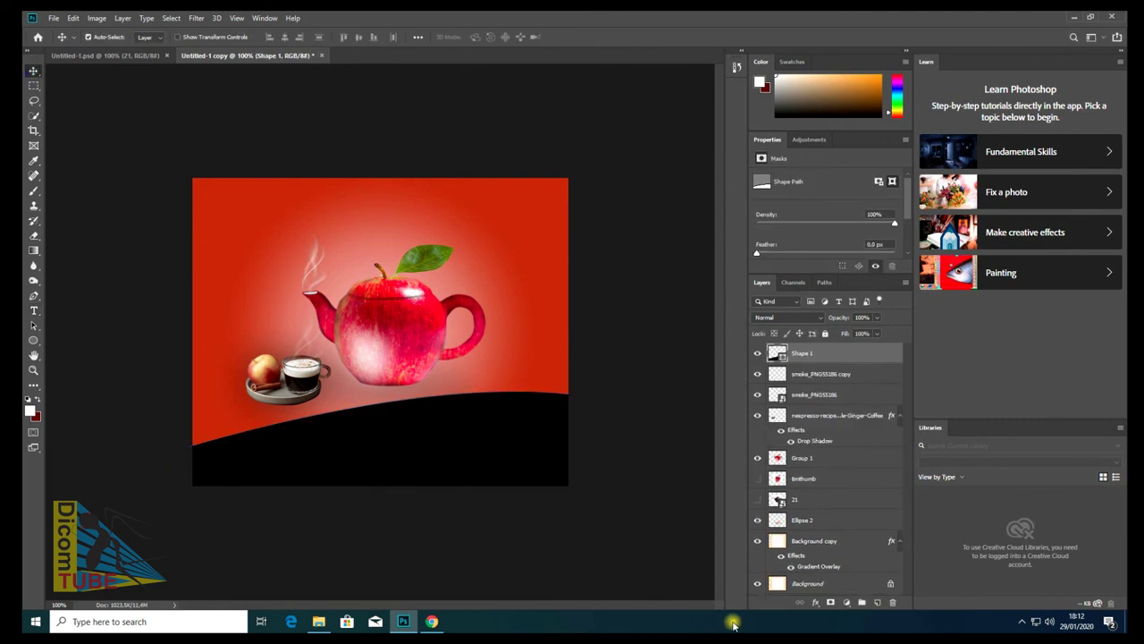
{"action": "left_click", "coordinate": [33, 310]}
{"action": "left_click", "coordinate": [207, 232]}
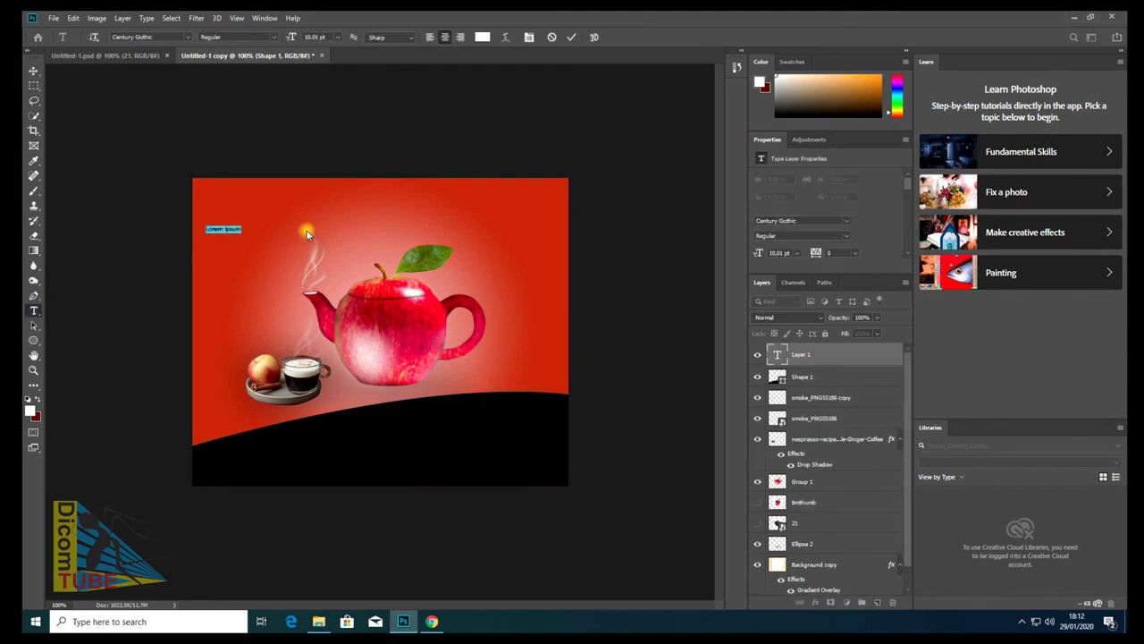
{"action": "left_click", "coordinate": [33, 70]}
{"action": "key", "text": "ctrl+t"}
{"action": "left_click_drag", "start_coordinate": [243, 234], "coordinate": [413, 264]}
{"action": "left_click_drag", "start_coordinate": [280, 254], "coordinate": [351, 413]}
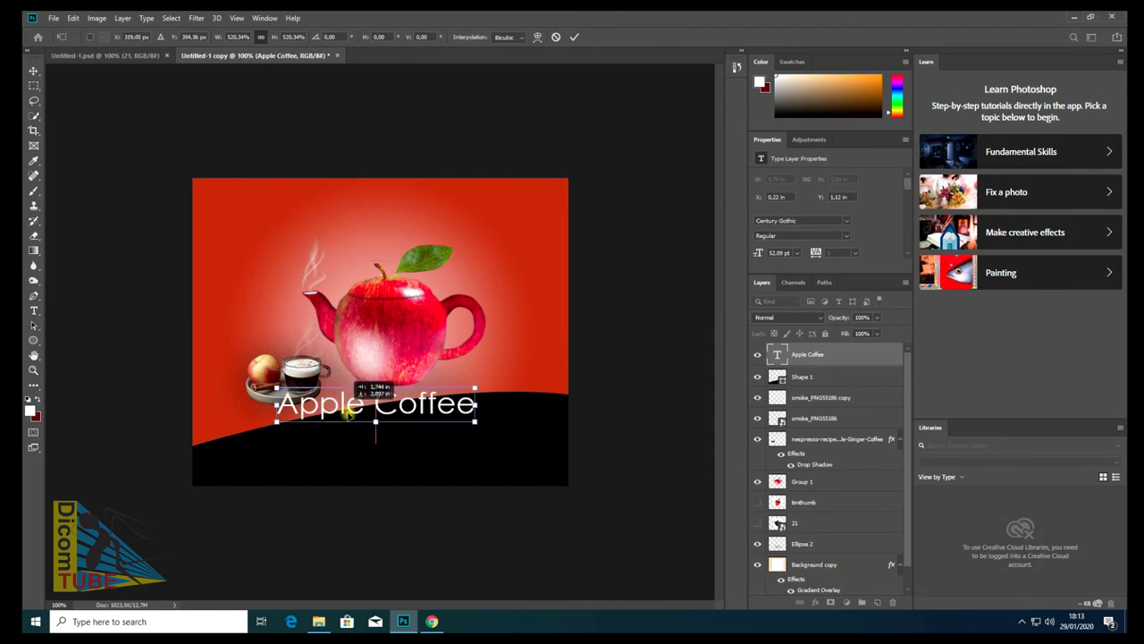
{"action": "key", "text": "Return"}
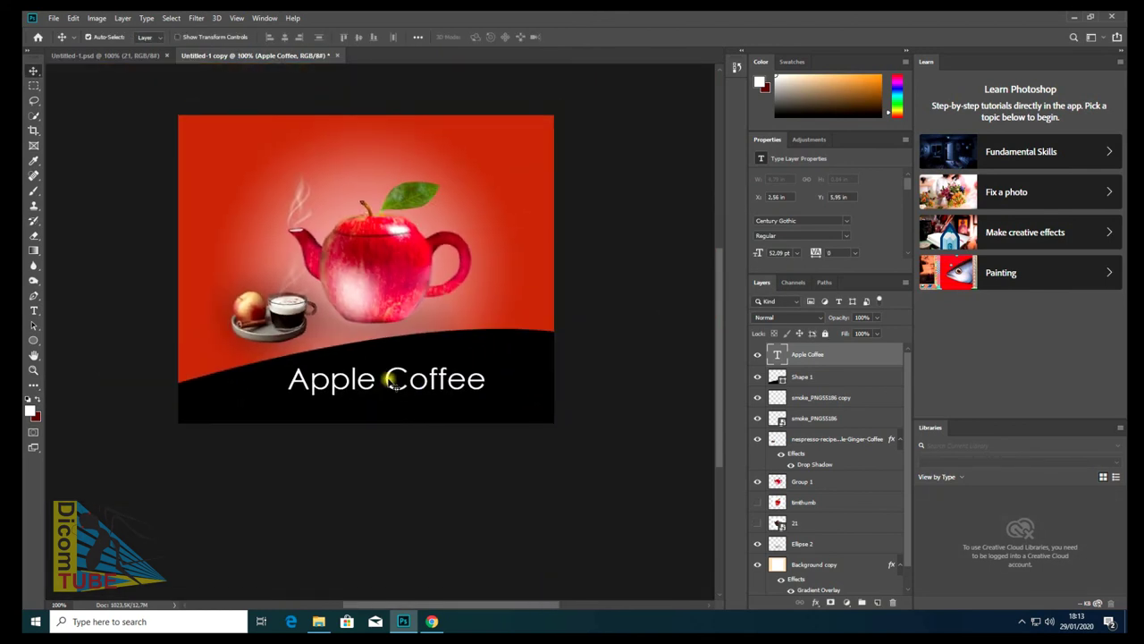
{"action": "left_click_drag", "start_coordinate": [391, 380], "coordinate": [447, 363]}
{"action": "key", "text": "ctrl+t"}
{"action": "left_click_drag", "start_coordinate": [342, 393], "coordinate": [314, 393]}
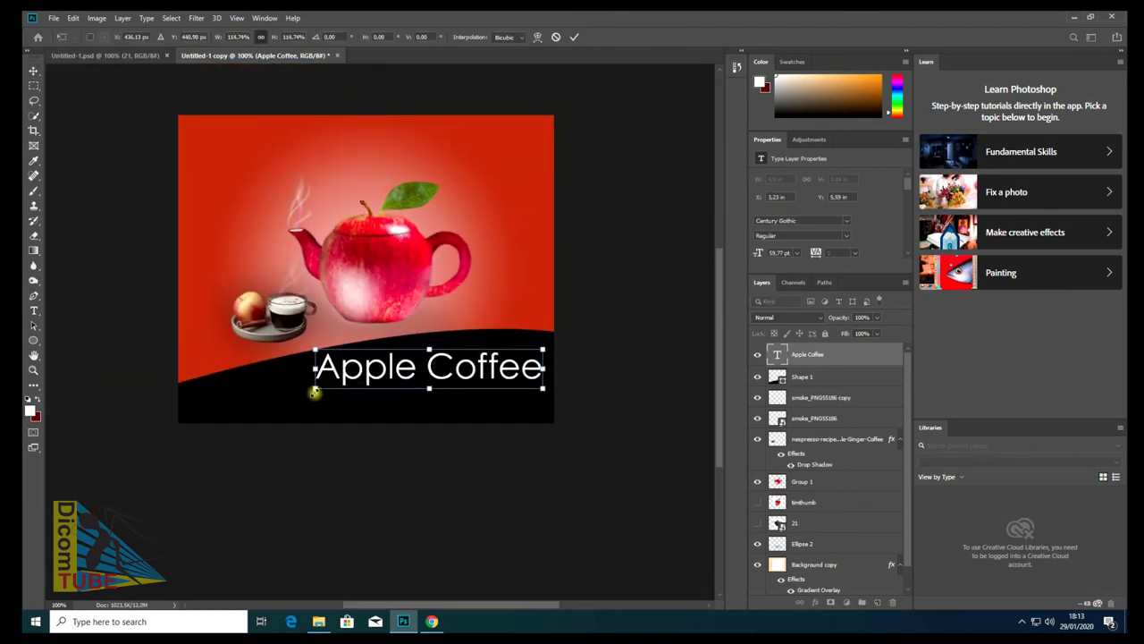
{"action": "key", "text": "Return"}
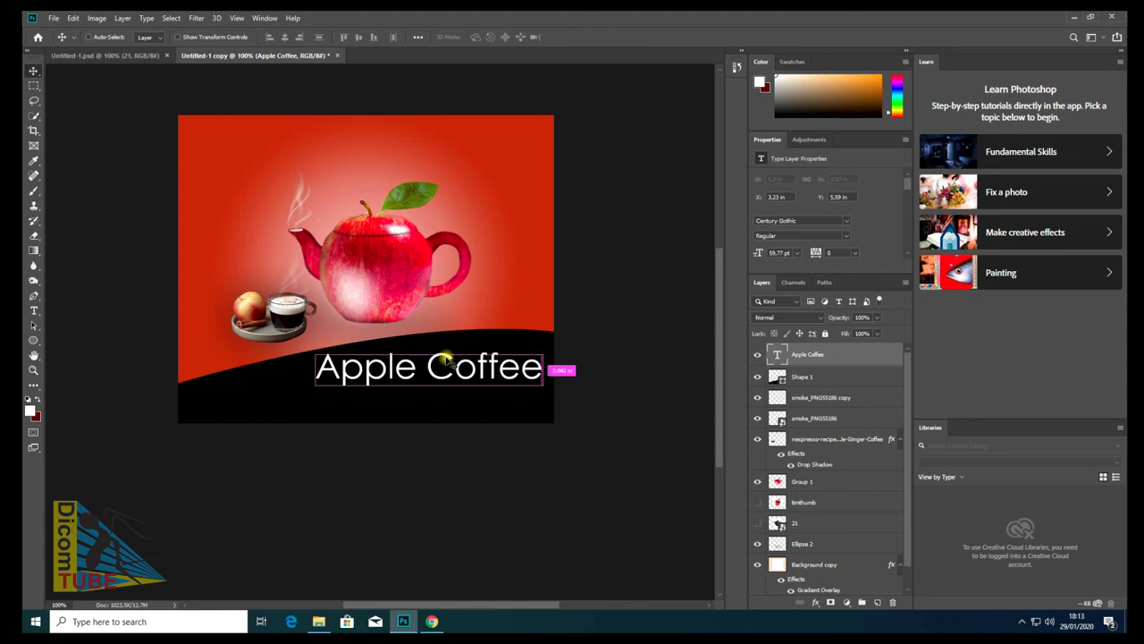
Duplicate the title below and retype it as 'creative design' at 25.77 pt.
{"action": "left_click_drag", "start_coordinate": [500, 369], "coordinate": [427, 411]}
{"action": "key", "text": "t"}
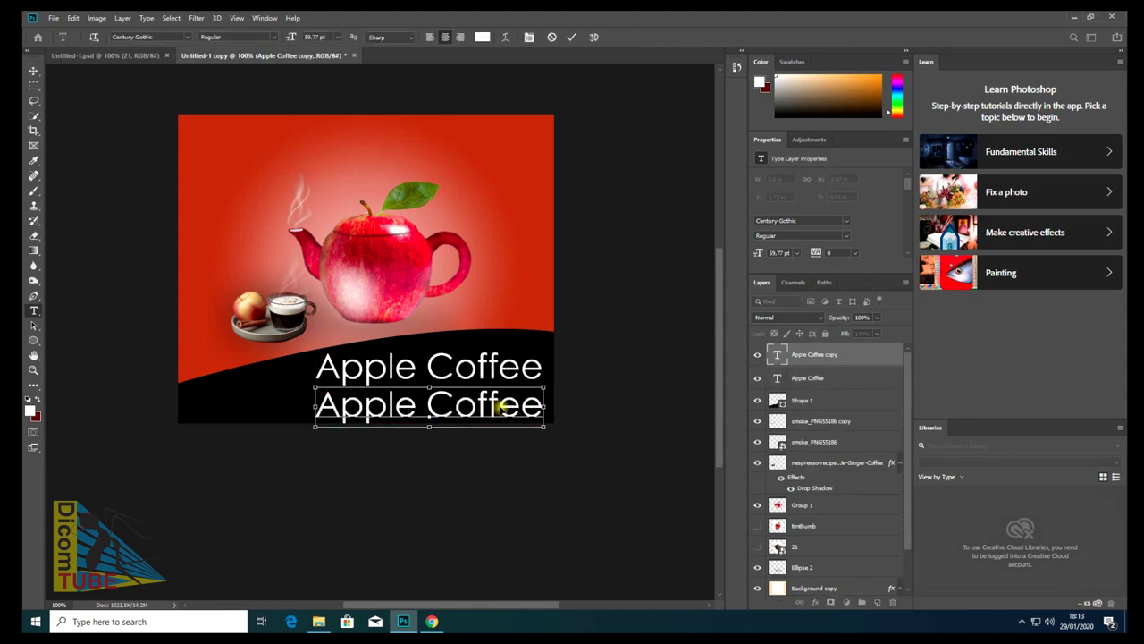
{"action": "triple_click", "coordinate": [501, 404]}
{"action": "triple_click", "coordinate": [490, 403]}
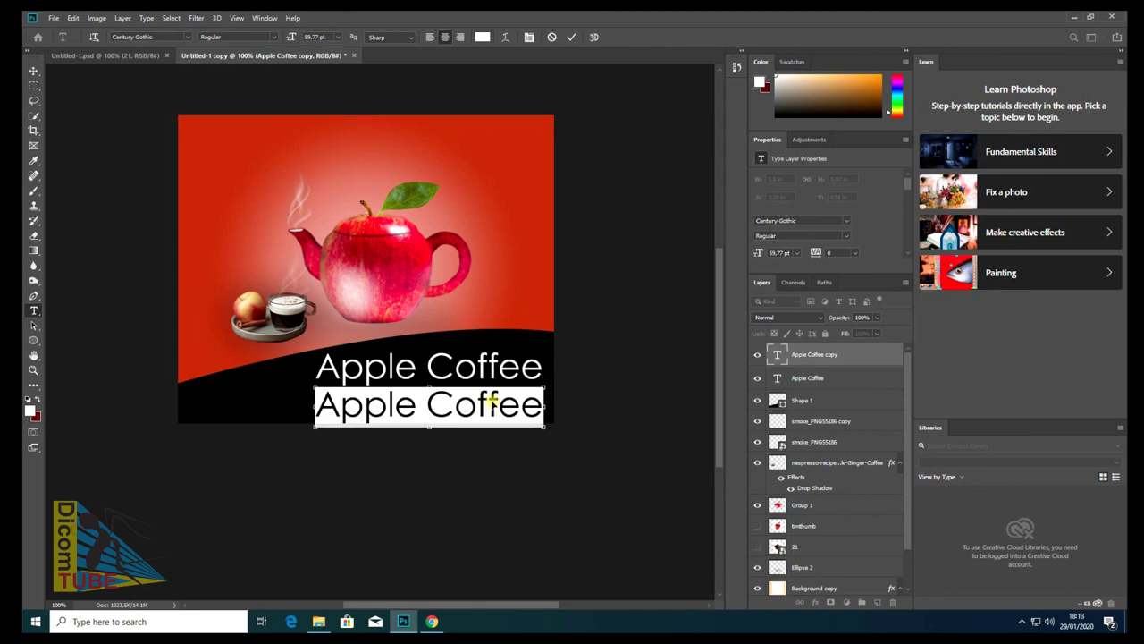
{"action": "type", "text": "creative design"}
{"action": "key", "text": "ctrl+a"}
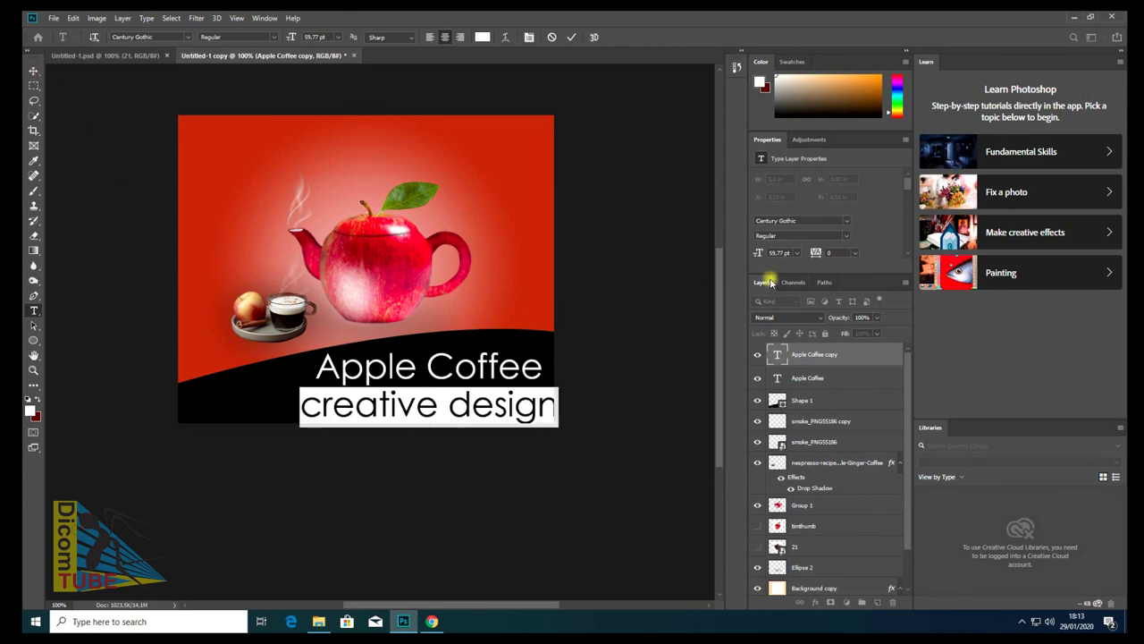
{"action": "left_click_drag", "start_coordinate": [749, 254], "coordinate": [736, 255]}
{"action": "left_click", "coordinate": [35, 72]}
Widen the tagline's tracking to 480 and nudge it into place.
{"action": "key", "text": "ctrl+t"}
{"action": "key", "text": "Return"}
{"action": "key", "text": "t"}
{"action": "left_click", "coordinate": [441, 413]}
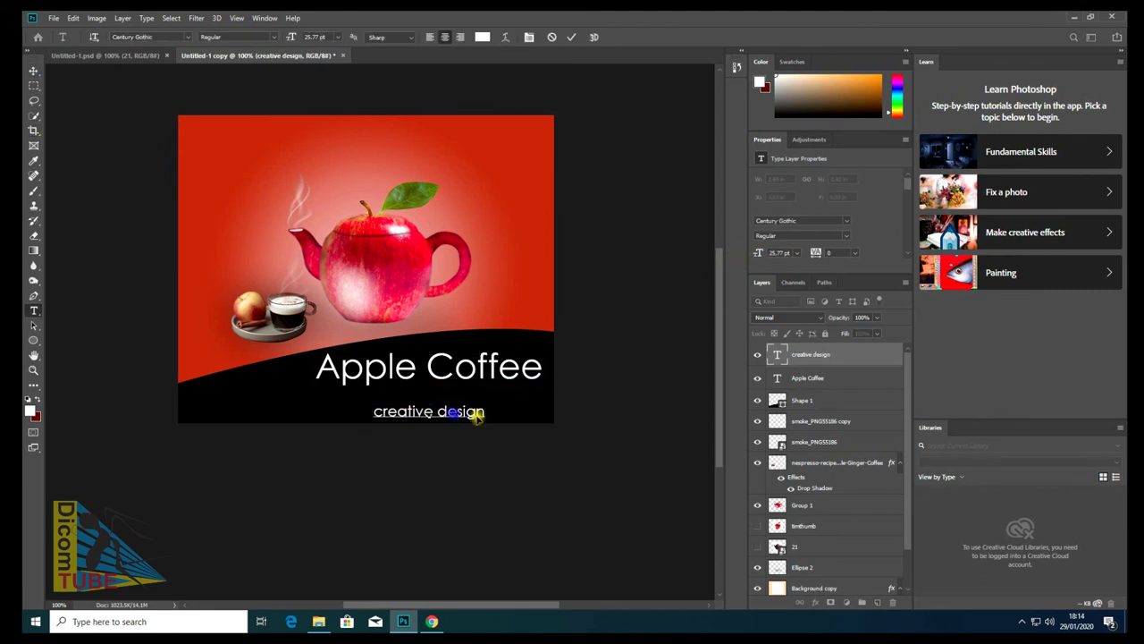
{"action": "key", "text": "ctrl+t"}
{"action": "left_click_drag", "start_coordinate": [677, 133], "coordinate": [690, 132]}
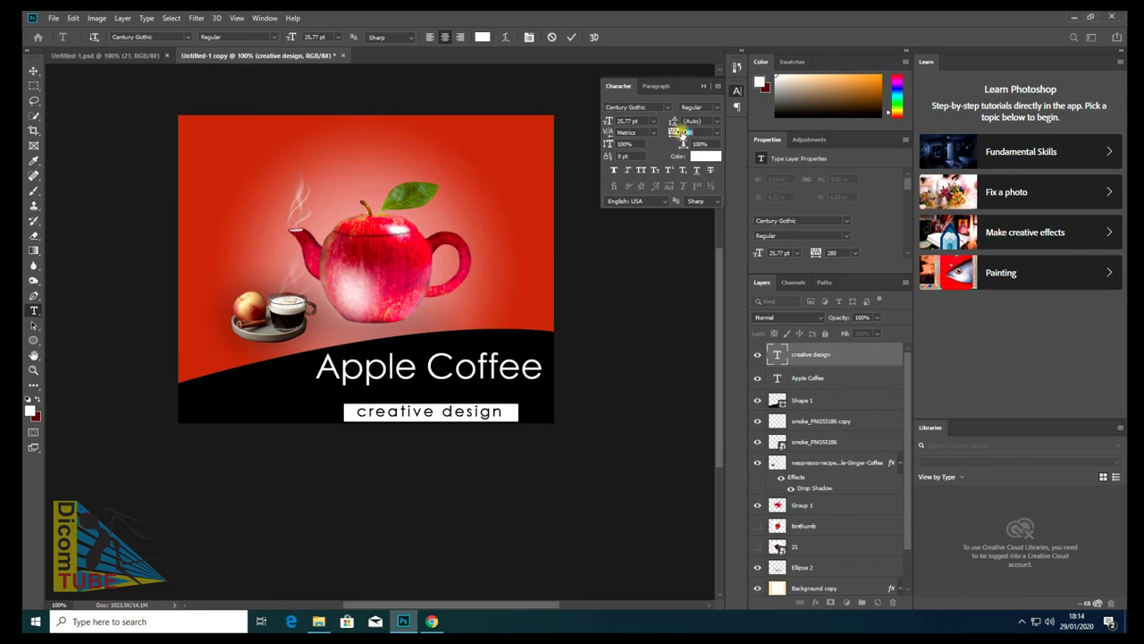
{"action": "left_click", "coordinate": [33, 76]}
{"action": "scroll", "coordinate": [456, 414], "scroll_direction": "up", "scroll_amount": 1}
{"action": "left_click_drag", "start_coordinate": [343, 411], "coordinate": [336, 404]}
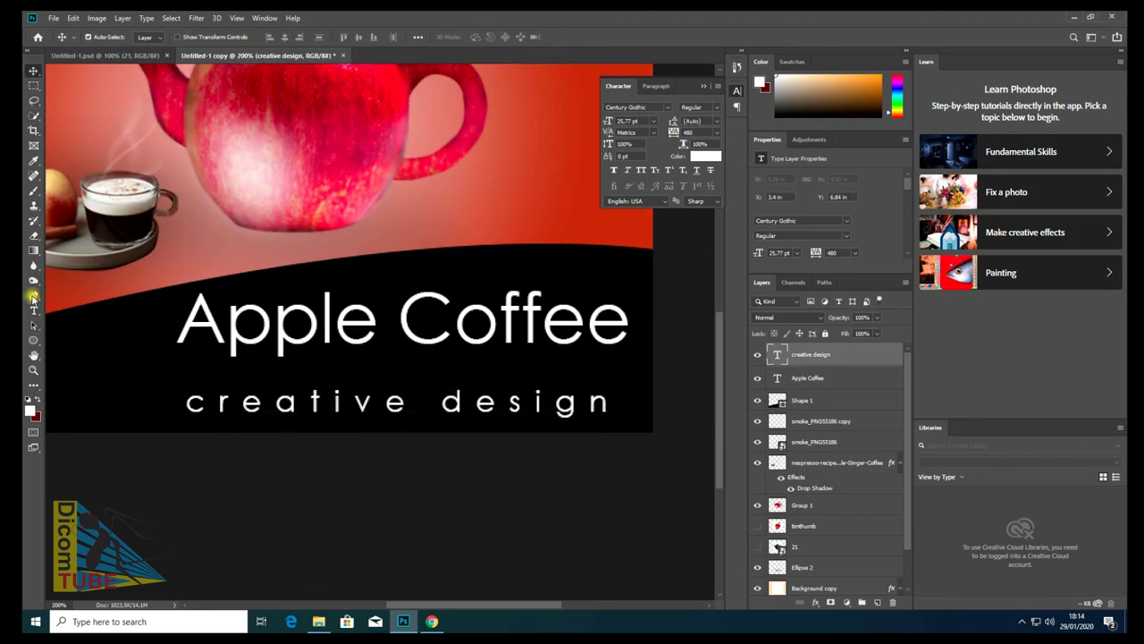
Draw a thin white rectangle bar between the title and tagline.
{"action": "left_click", "coordinate": [33, 339]}
{"action": "left_click_drag", "start_coordinate": [175, 360], "coordinate": [630, 385]}
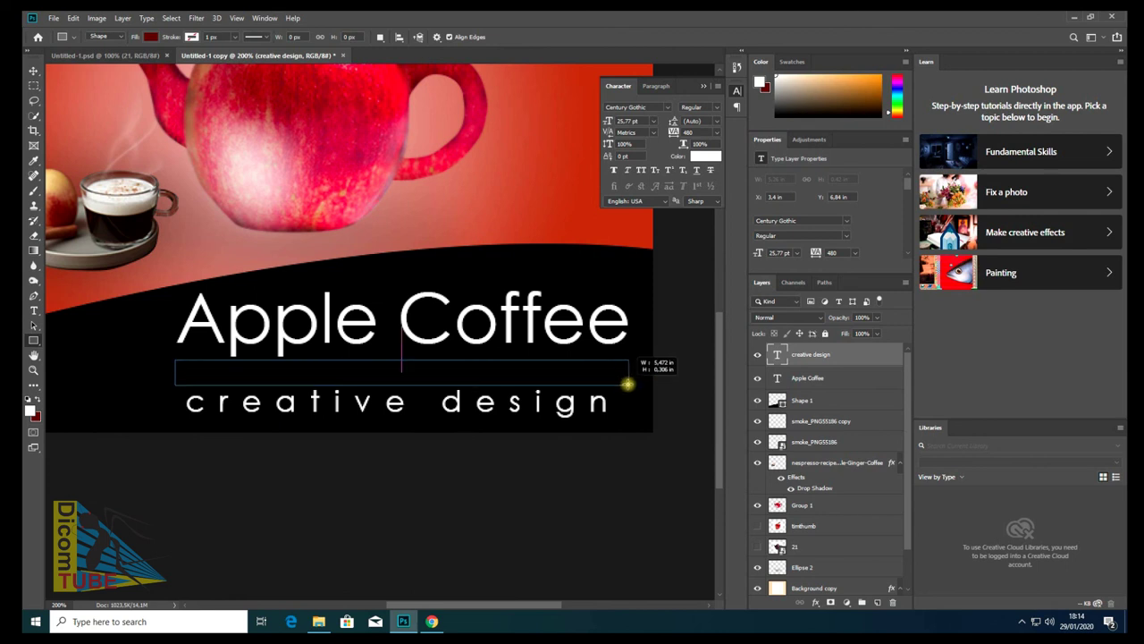
{"action": "left_click", "coordinate": [761, 212]}
{"action": "left_click", "coordinate": [830, 287]}
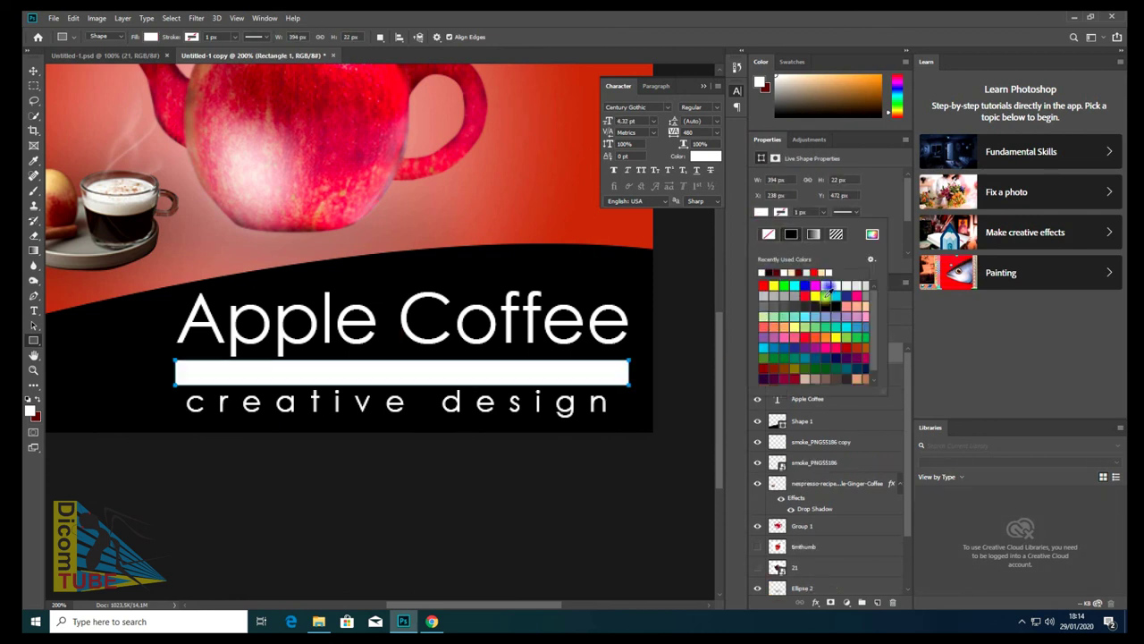
Move the tagline above and onto the white bar, with a black Color Overlay.
{"action": "key", "text": "v"}
{"action": "left_click_drag", "start_coordinate": [809, 375], "coordinate": [804, 360]}
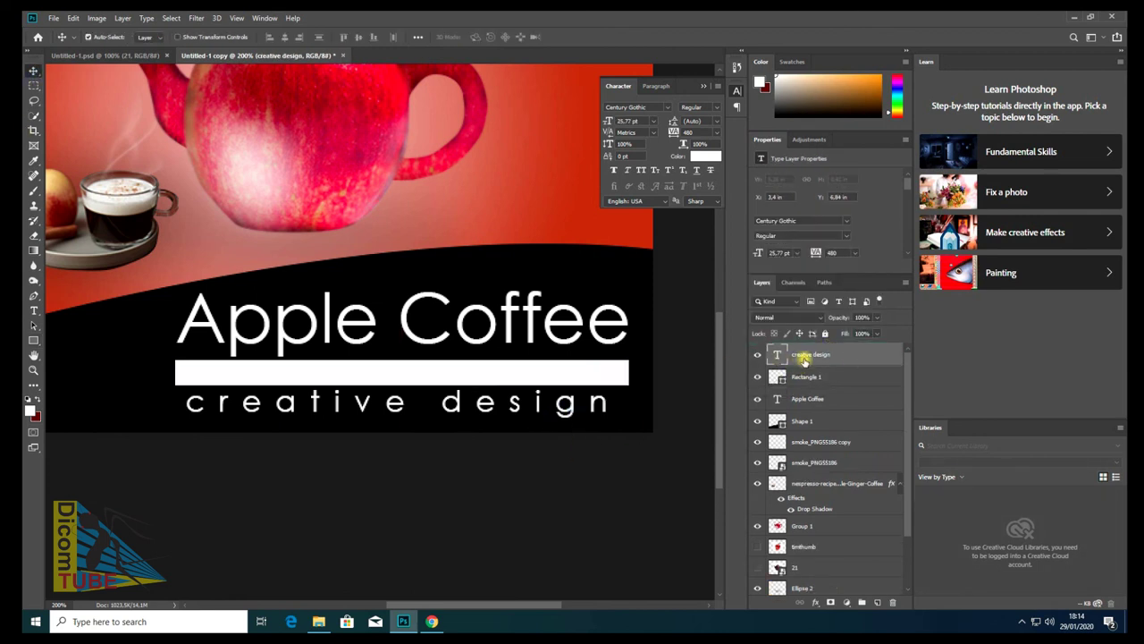
{"action": "left_click_drag", "start_coordinate": [570, 405], "coordinate": [569, 383]}
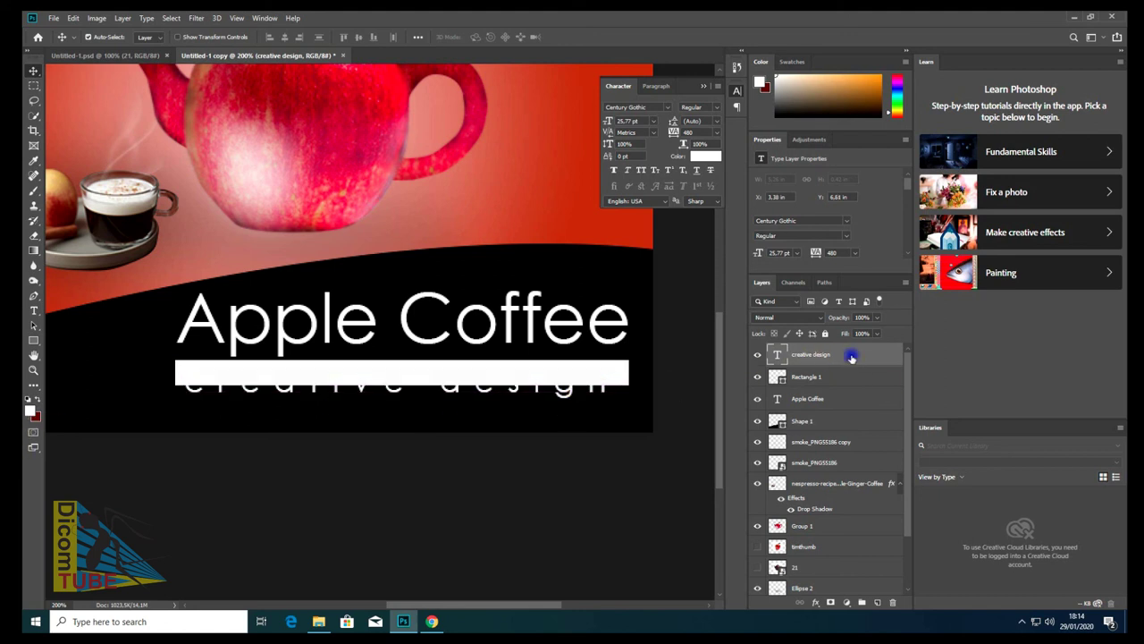
{"action": "left_click", "coordinate": [567, 302]}
{"action": "left_click", "coordinate": [809, 188]}
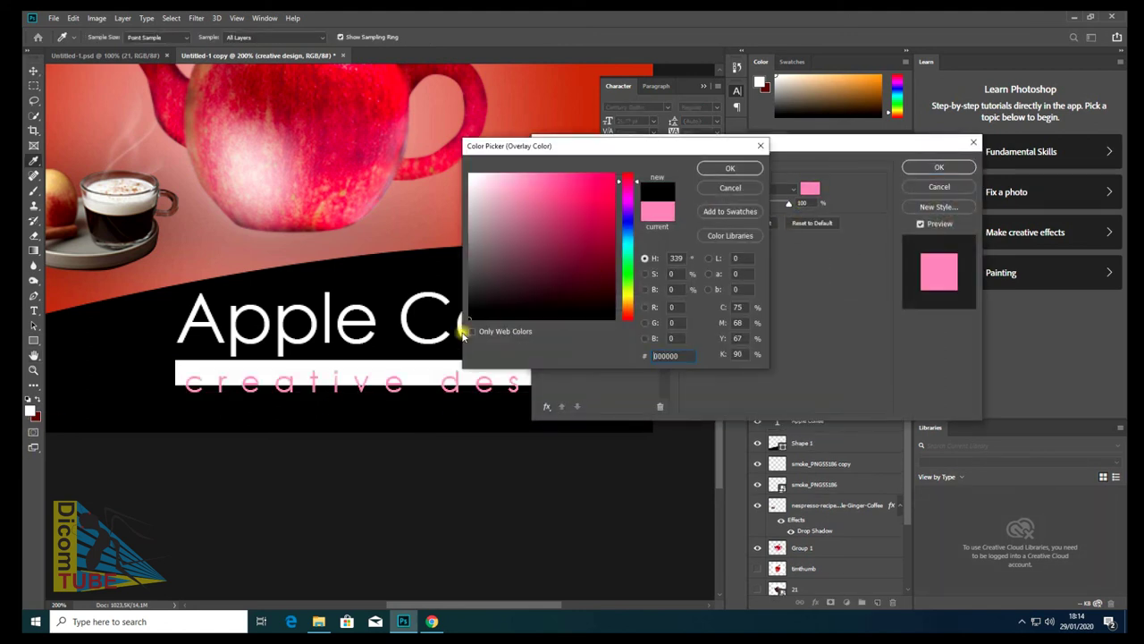
{"action": "left_click", "coordinate": [922, 170]}
{"action": "key", "text": "v"}
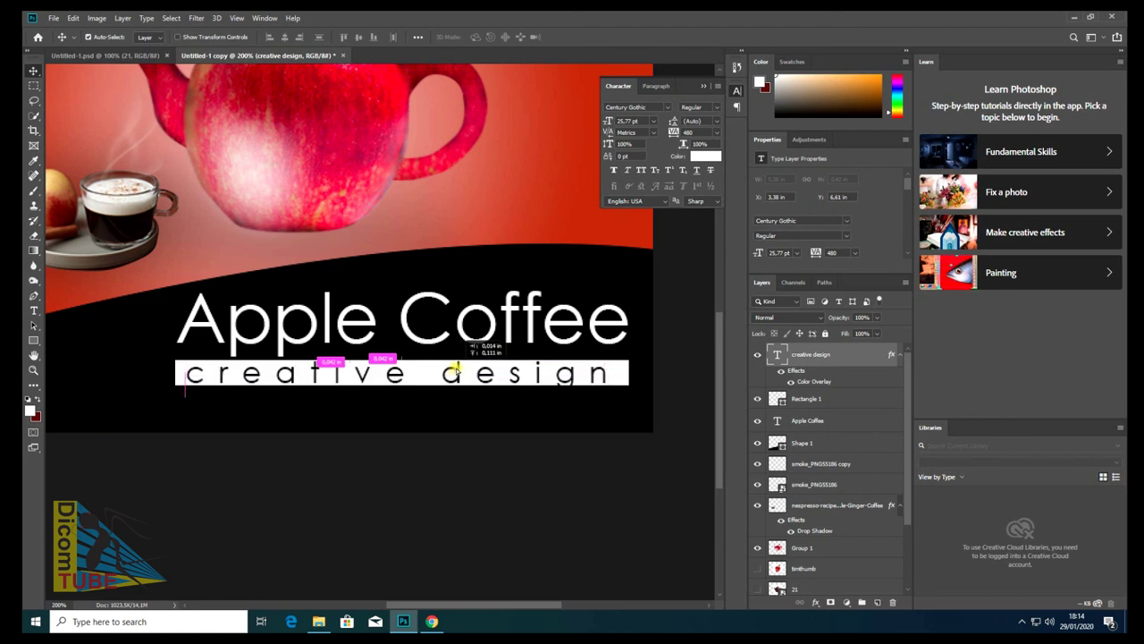
Nudge the tagline down and resize it to fit the white bar.
{"action": "key", "text": "Down"}
{"action": "key", "text": "ctrl+t"}
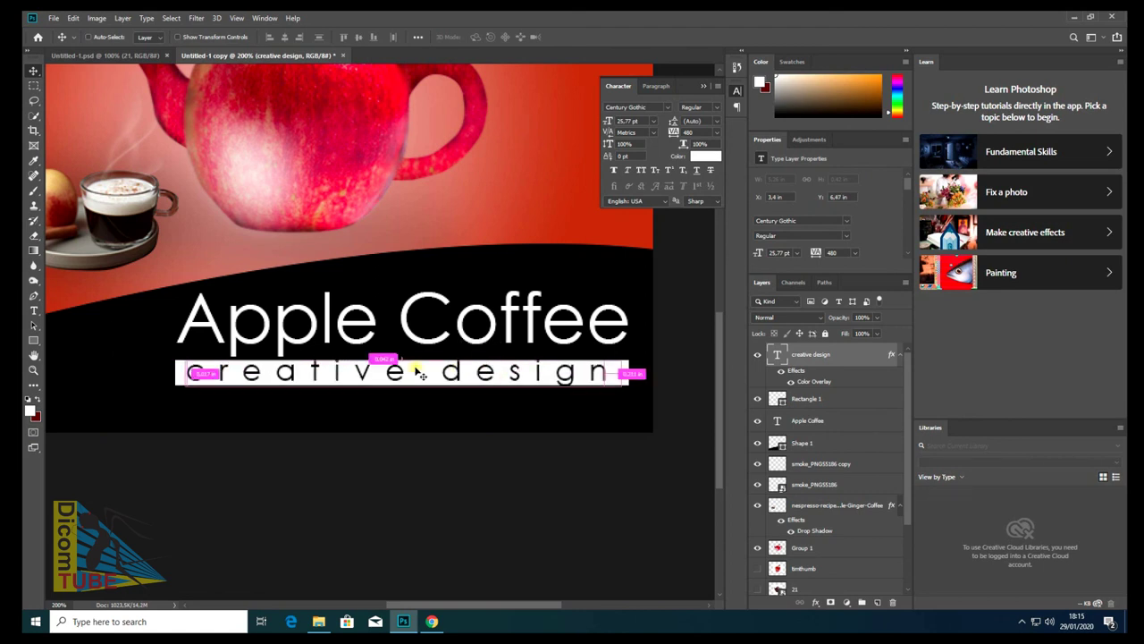
{"action": "key", "text": "ctrl+plus"}
{"action": "key", "text": "Return"}
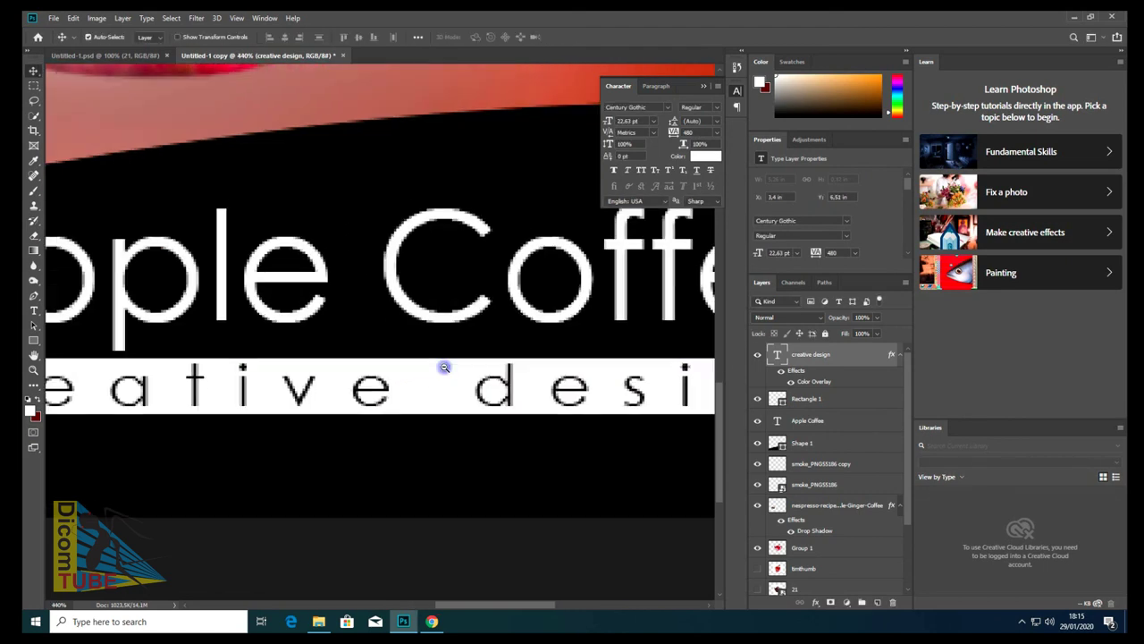
{"action": "key", "text": "ctrl+minus"}
{"action": "key", "text": "ctrl+minus"}
{"action": "key", "text": "ctrl+minus"}
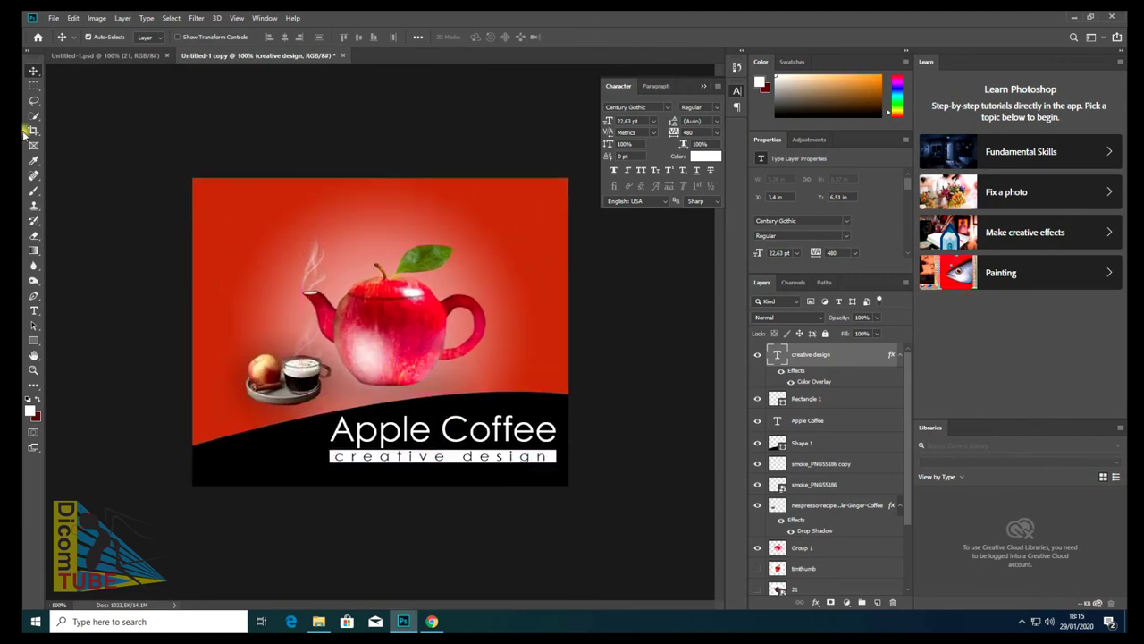
{"action": "left_click", "coordinate": [809, 442]}
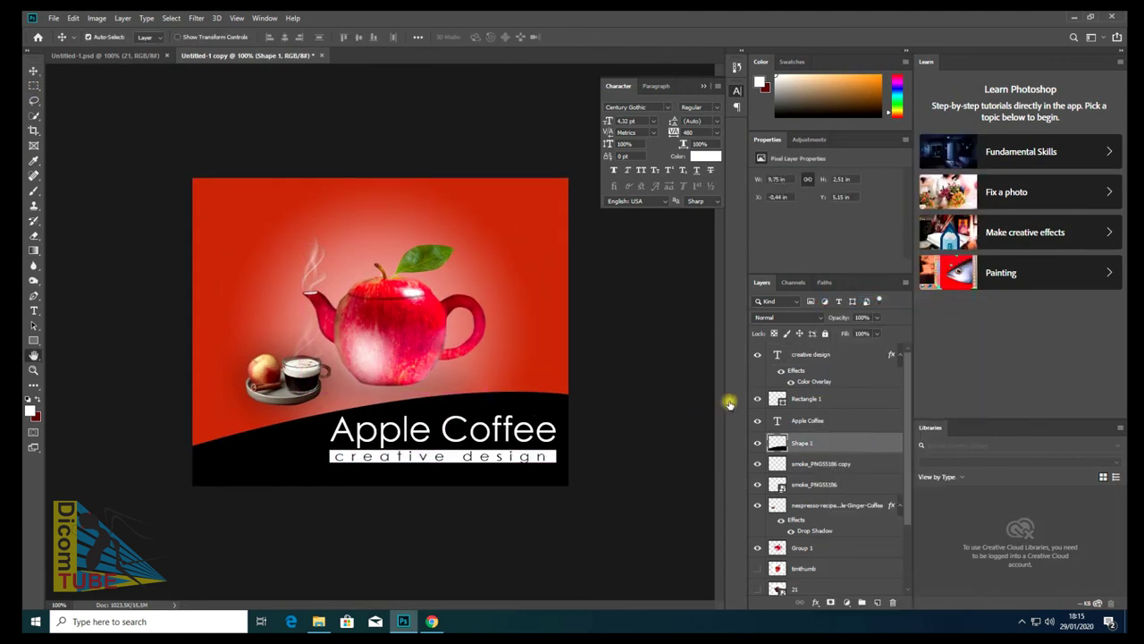
Give the black Shape 1 band a drop shadow at 100% opacity.
{"action": "double_click", "coordinate": [849, 443]}
{"action": "left_click", "coordinate": [567, 361]}
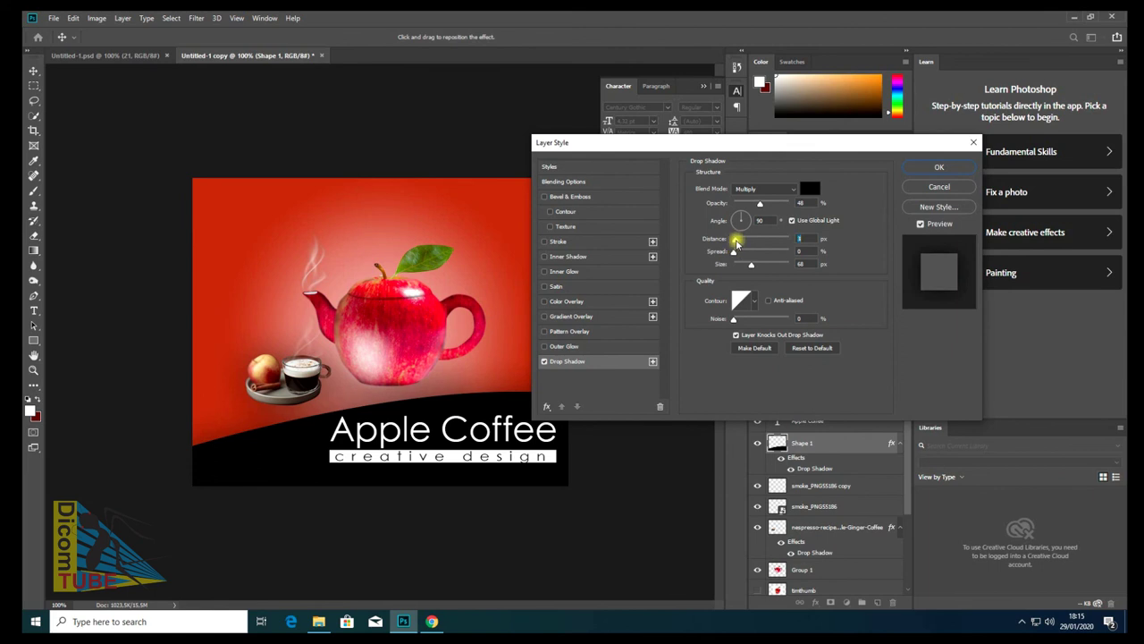
{"action": "left_click_drag", "start_coordinate": [760, 203], "coordinate": [822, 205]}
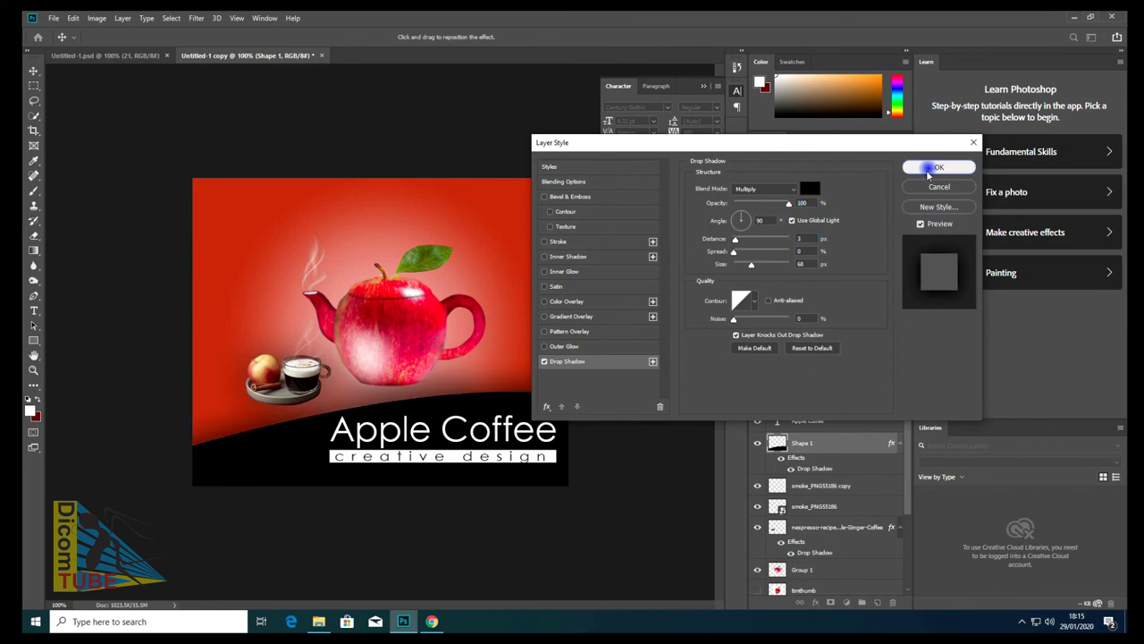
{"action": "left_click", "coordinate": [930, 170]}
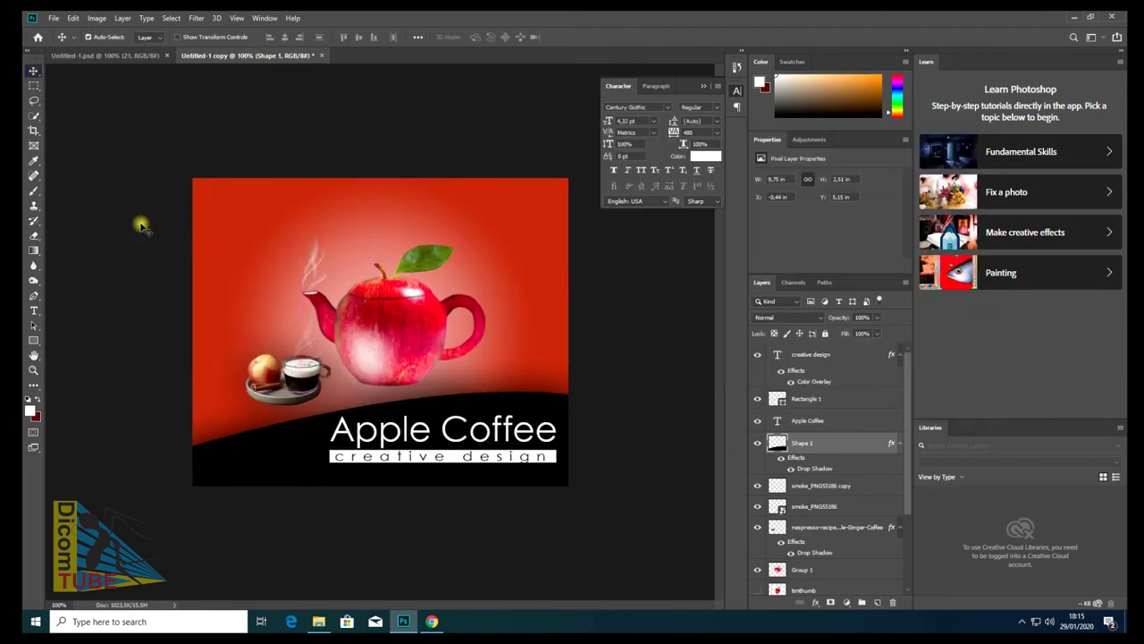
Change the Background copy Gradient Overlay's end colour stop to a deeper red.
{"action": "scroll", "coordinate": [831, 537], "scroll_direction": "down", "scroll_amount": 4}
{"action": "double_click", "coordinate": [864, 563]}
{"action": "left_click", "coordinate": [626, 315]}
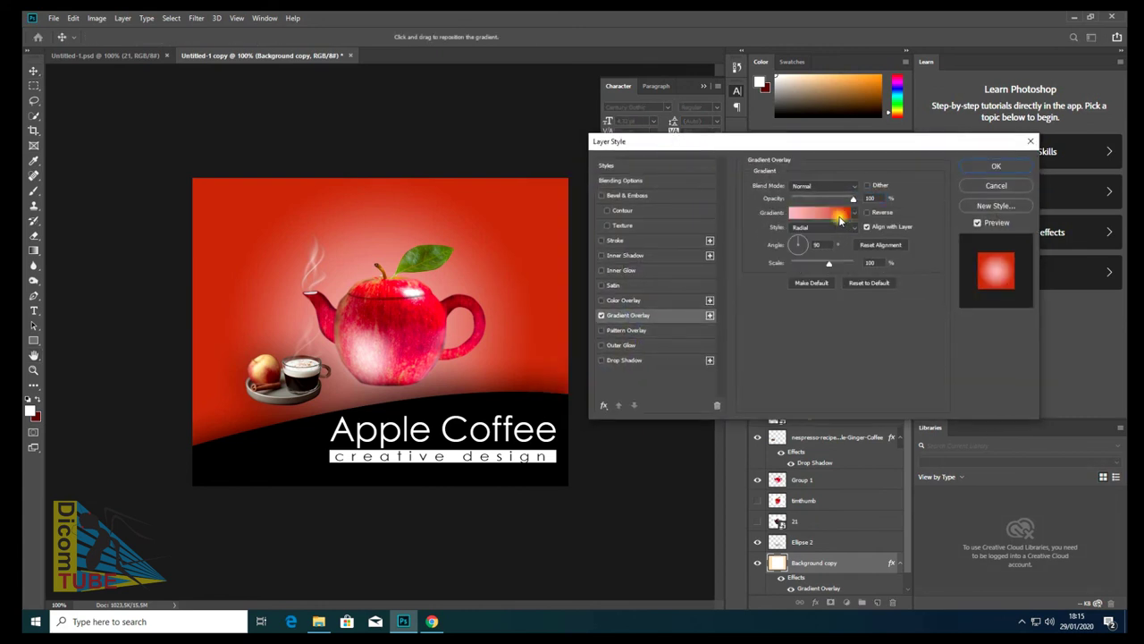
{"action": "left_click", "coordinate": [836, 215]}
{"action": "left_click", "coordinate": [796, 352]}
{"action": "left_click", "coordinate": [407, 307]}
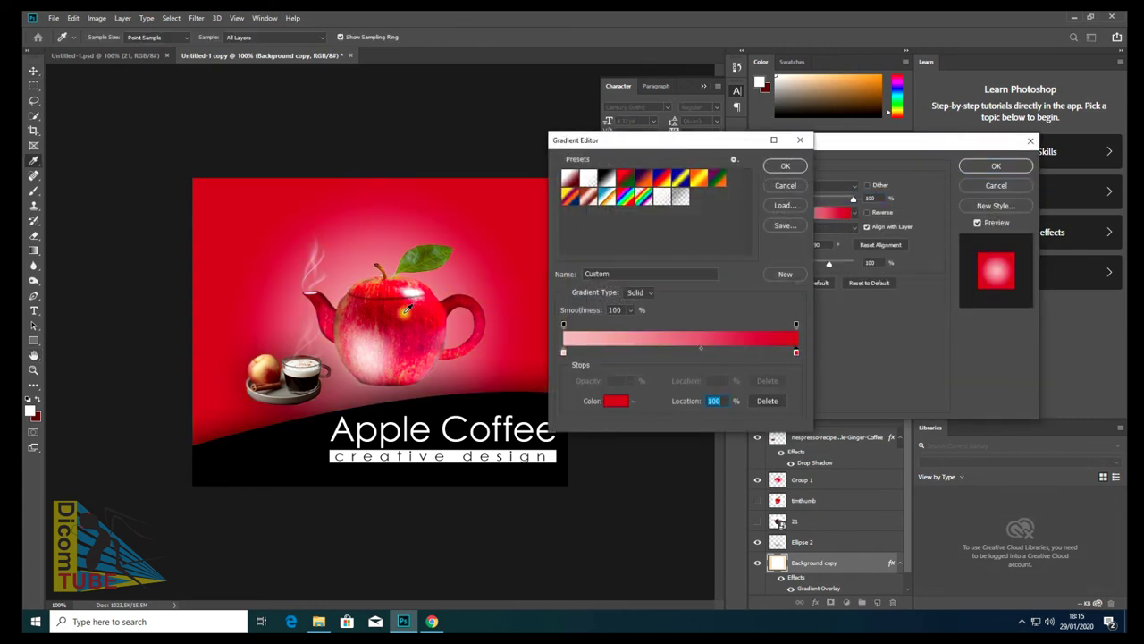